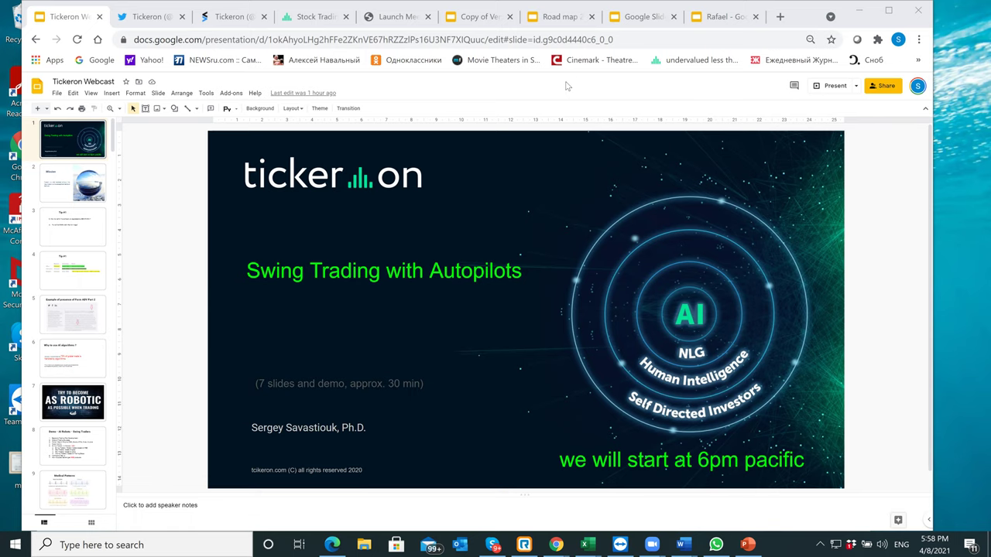
# - Go through the webcast slides from Mission via Form ADV Part 2 and AI algorithms to the Demo - AI Robots - Swing Traders agenda
pyautogui.click(86, 180)
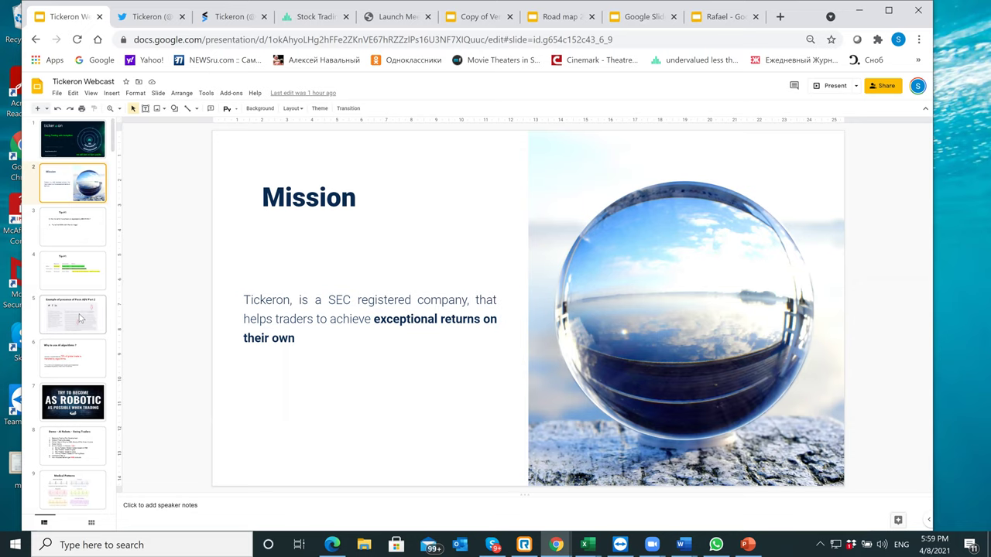
pyautogui.click(80, 318)
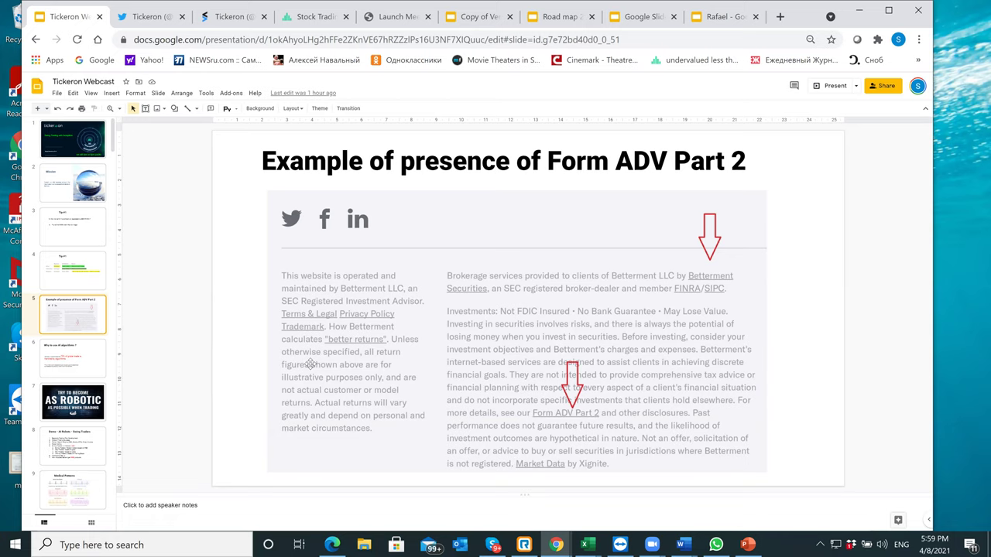
pyautogui.click(87, 364)
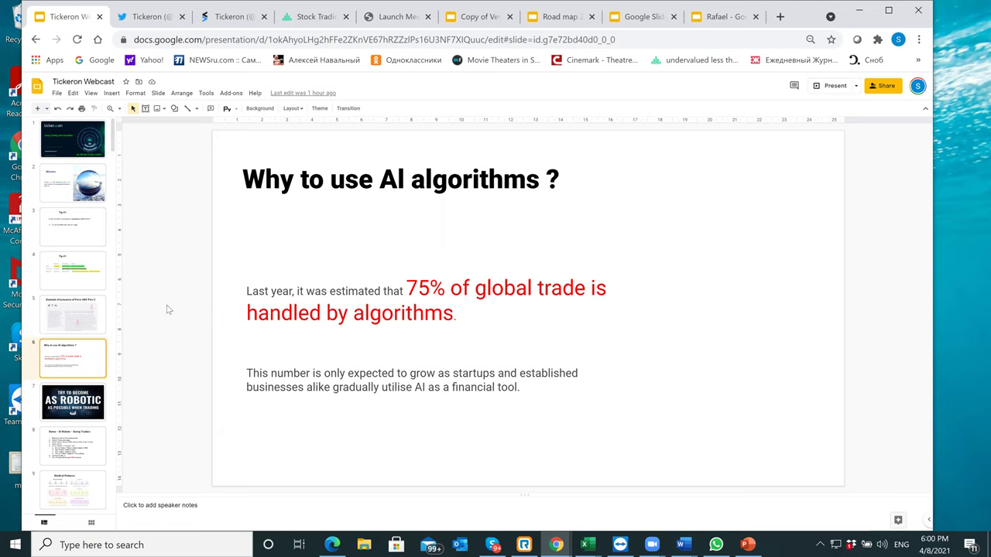
pyautogui.click(98, 399)
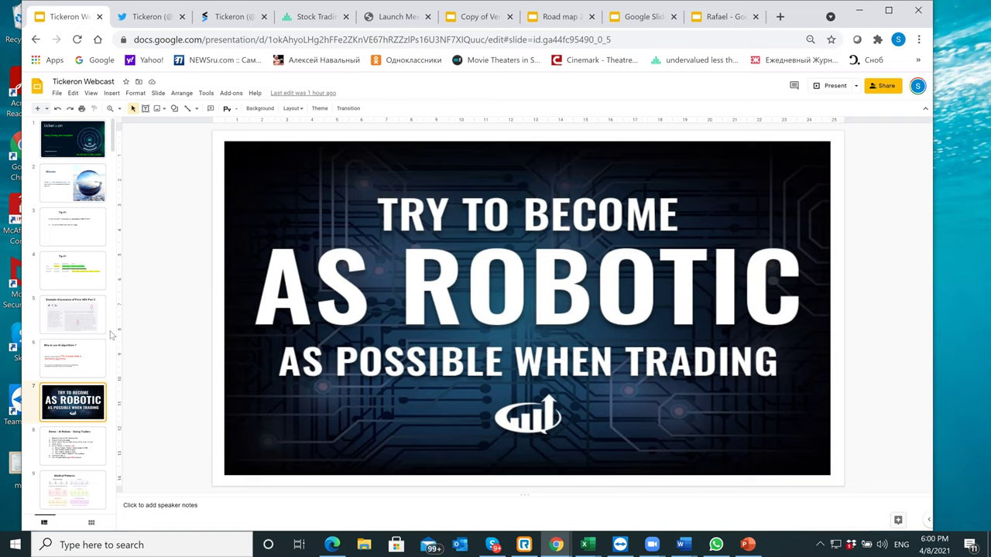
pyautogui.scroll(-3, 111, 335)
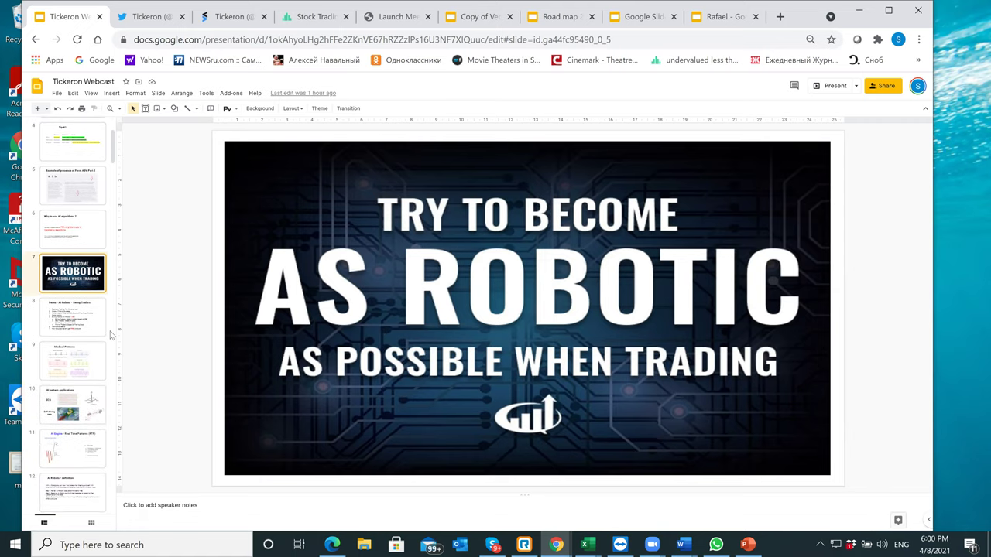
pyautogui.click(100, 319)
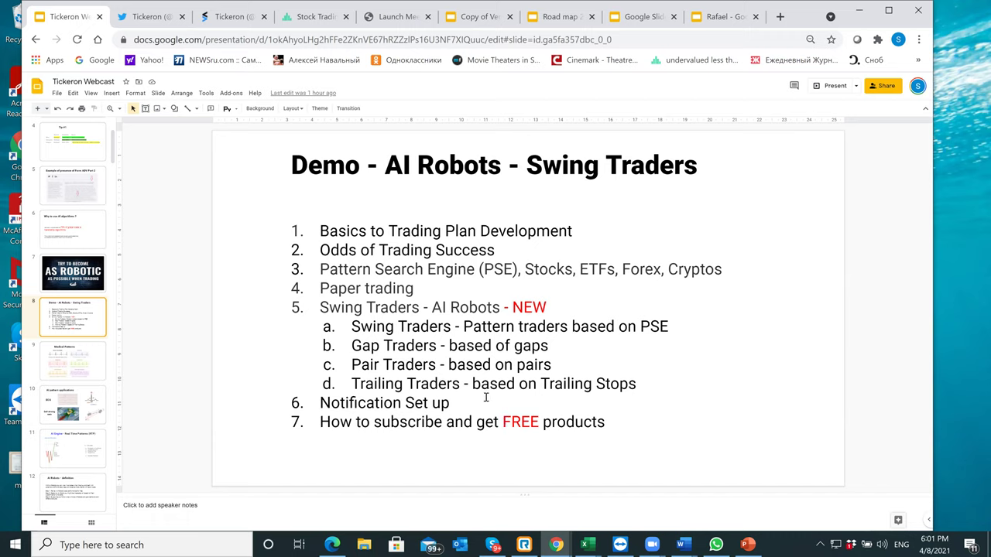
# - Switch to the Tickeron website and open the AI Robots page from the real time signals
pyautogui.click(293, 27)
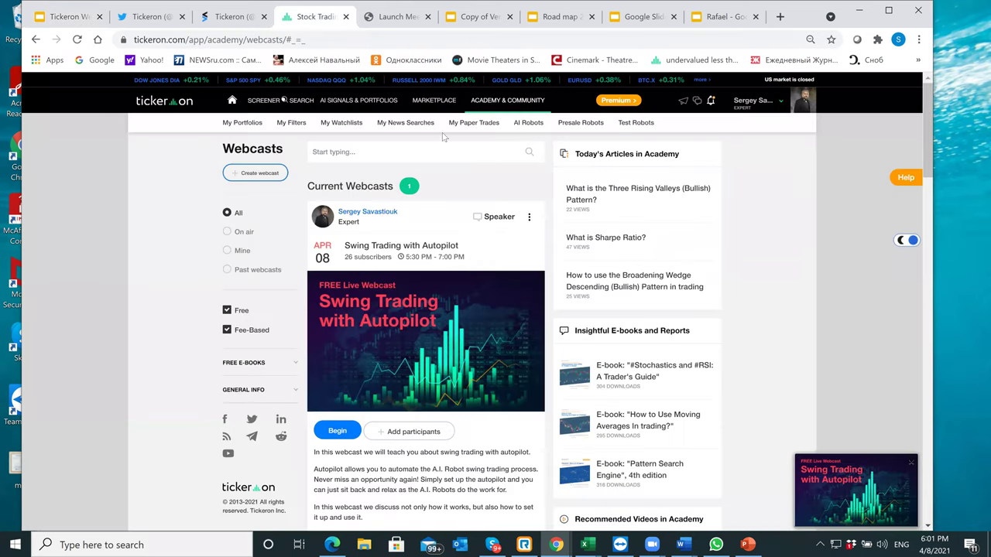
pyautogui.moveTo(352, 103)
pyautogui.click(309, 156)
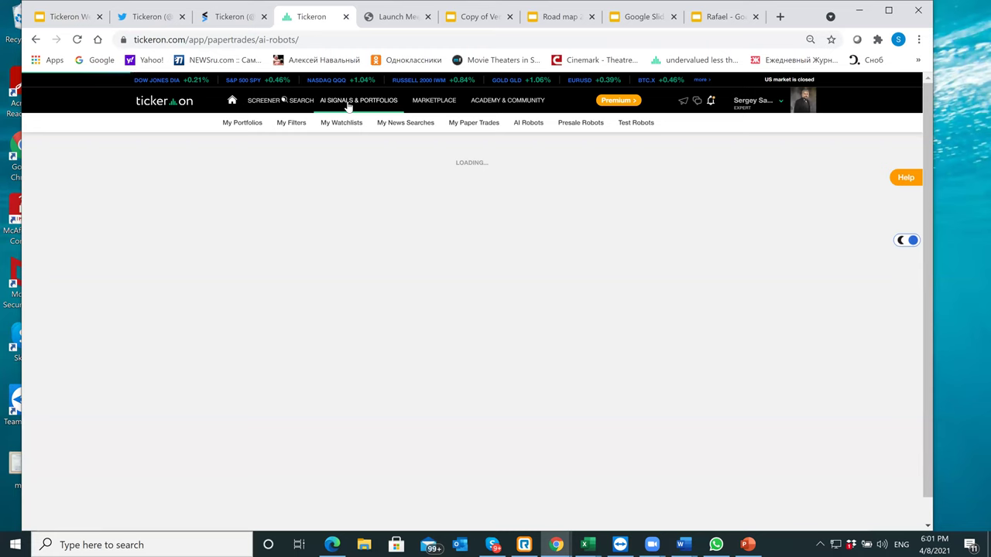
pyautogui.moveTo(347, 106)
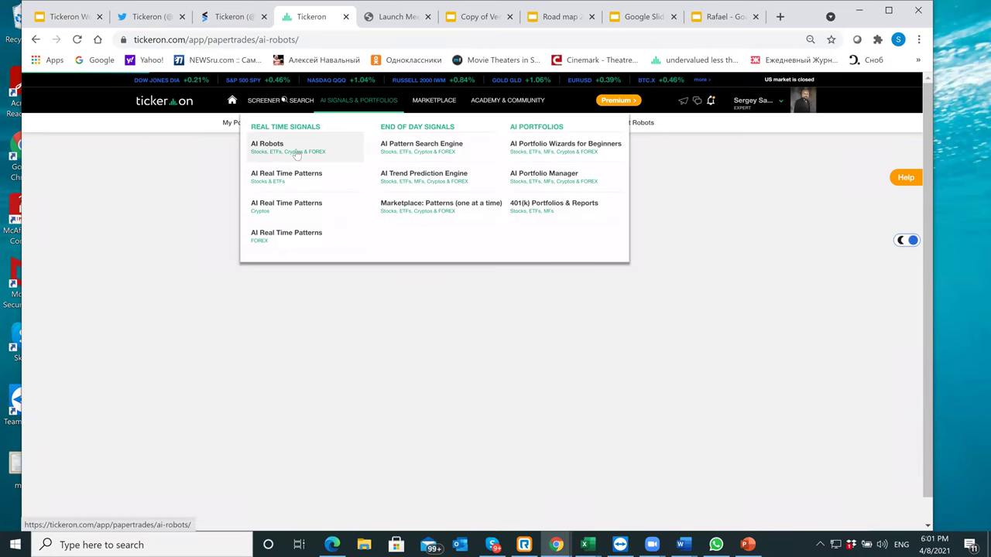
pyautogui.click(296, 154)
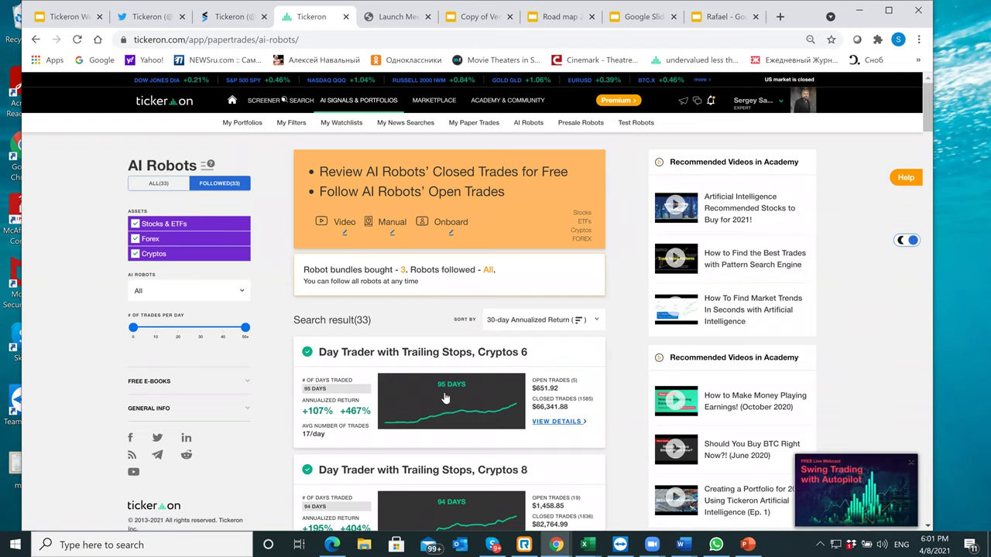
# - Examine the followed AI robots in the search results, comparing annualized returns, average trades per day, and open and closed trade profits
pyautogui.scroll(-2, 473, 356)
pyautogui.scroll(2, 473, 356)
pyautogui.scroll(-2, 473, 357)
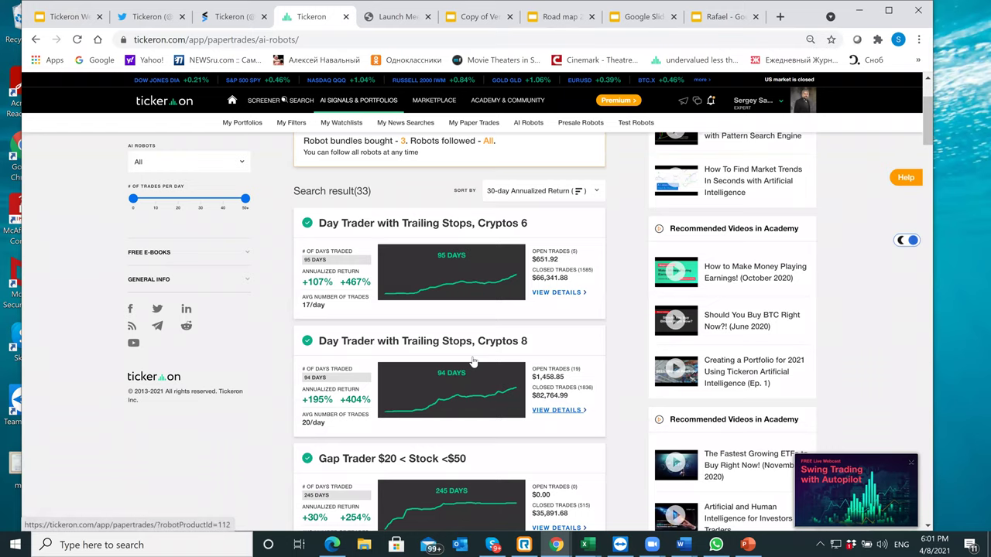
pyautogui.scroll(2, 473, 358)
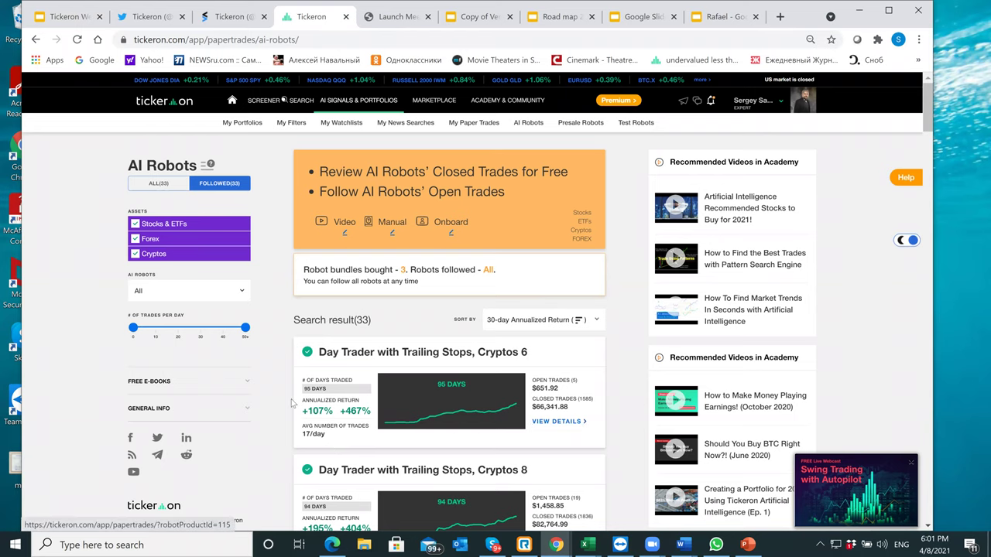
pyautogui.scroll(-1, 423, 440)
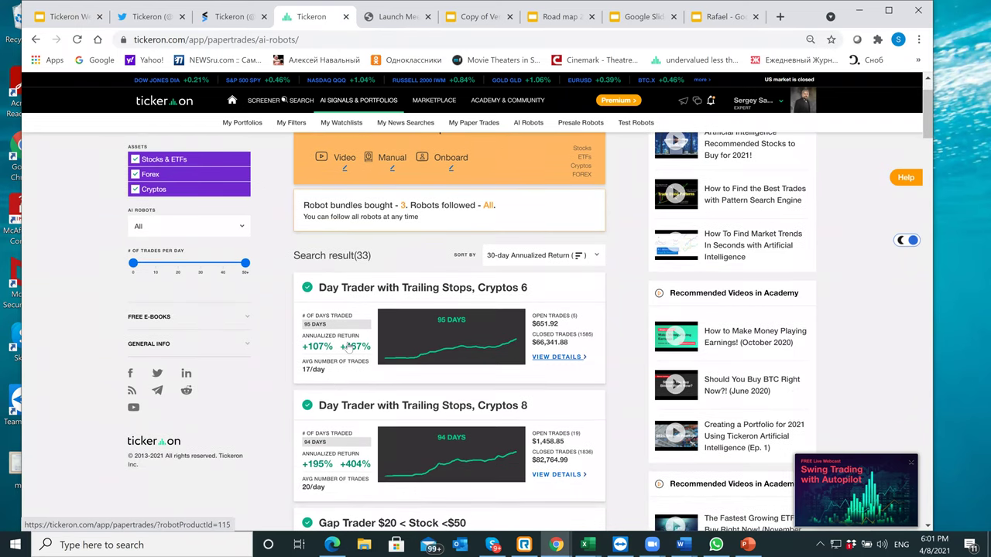
pyautogui.scroll(-1, 352, 449)
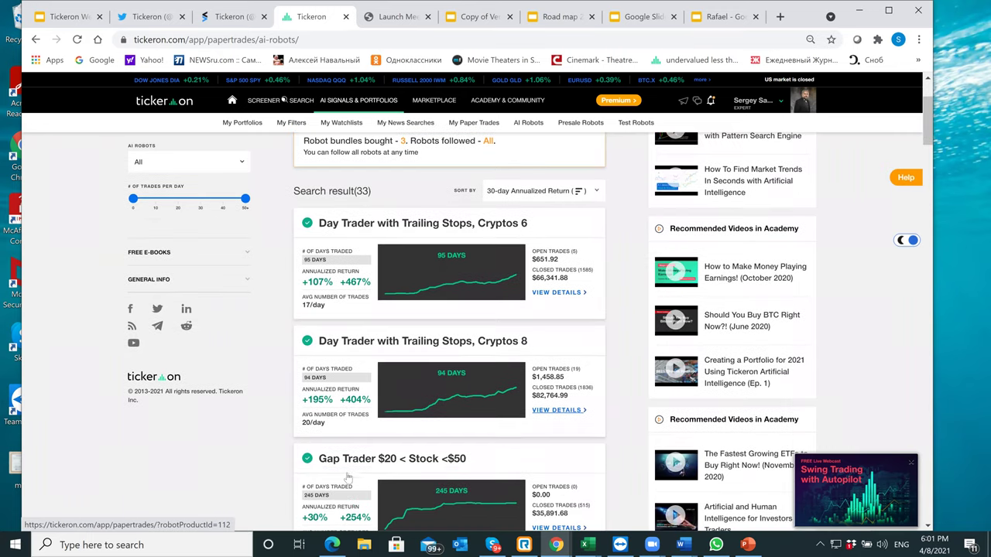
pyautogui.scroll(-1, 348, 478)
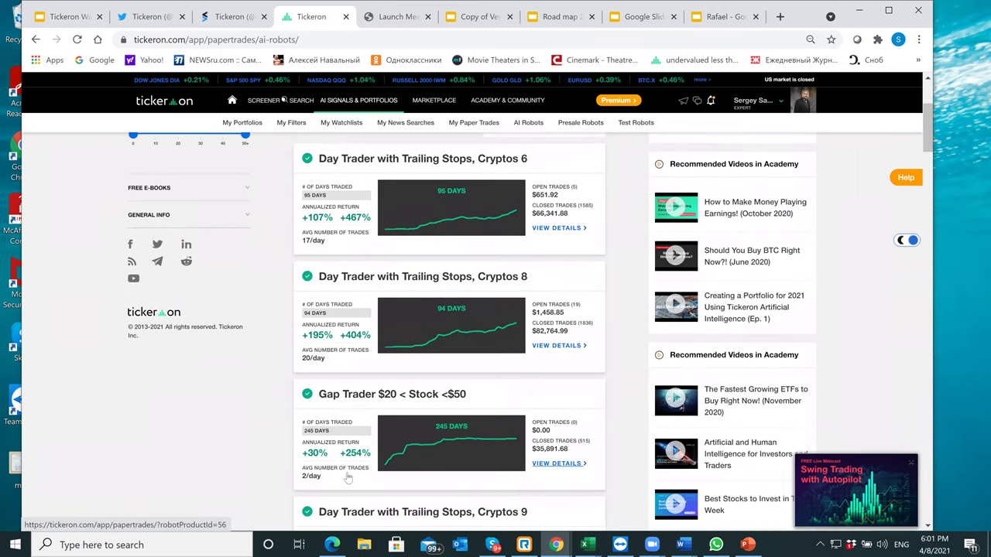
pyautogui.scroll(2, 347, 477)
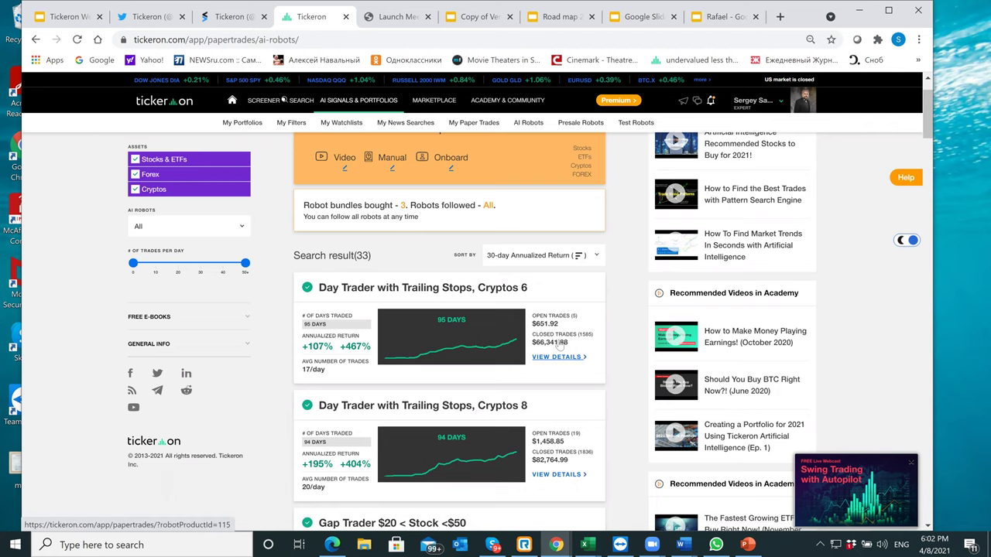
pyautogui.scroll(-4, 560, 343)
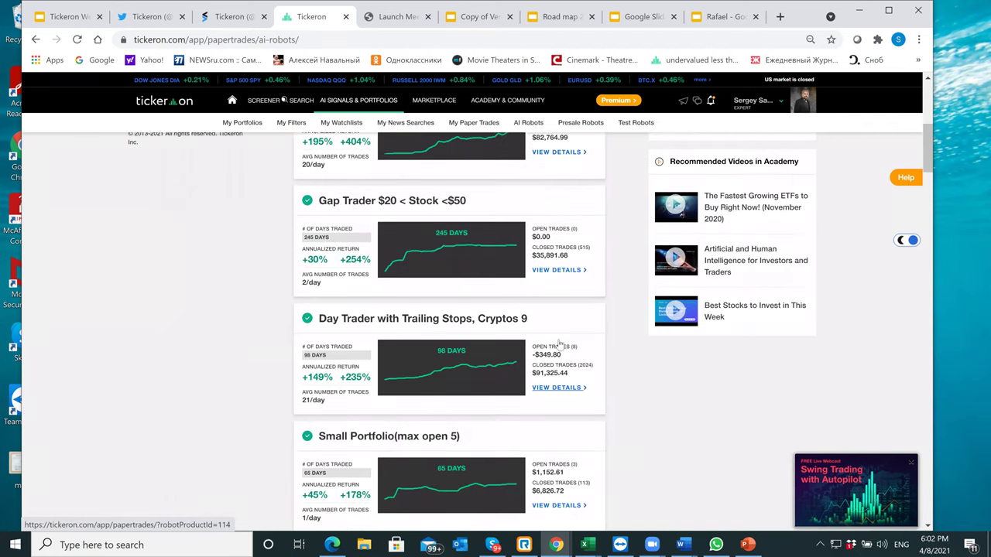
pyautogui.scroll(3, 560, 344)
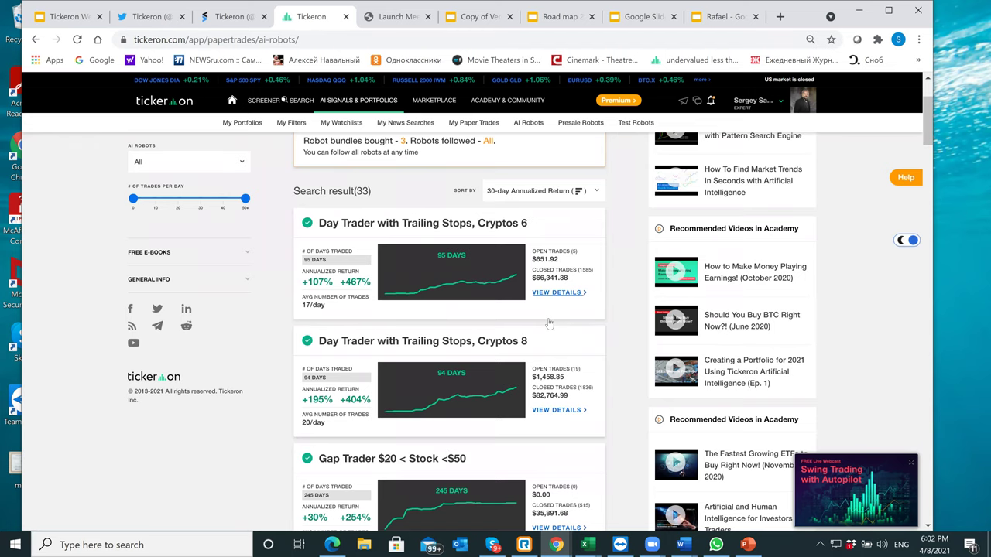
pyautogui.scroll(-3, 549, 323)
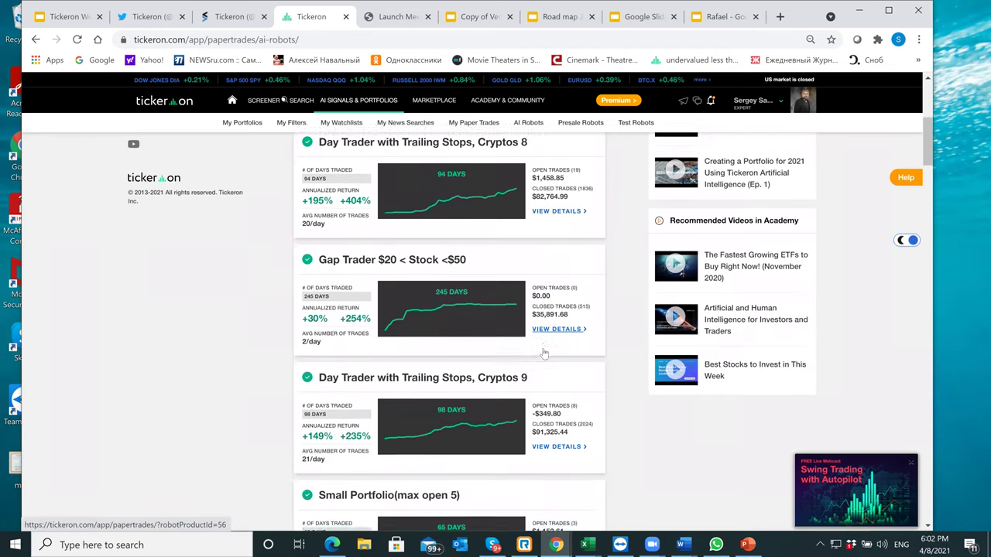
pyautogui.scroll(-1, 544, 356)
pyautogui.scroll(-2, 545, 372)
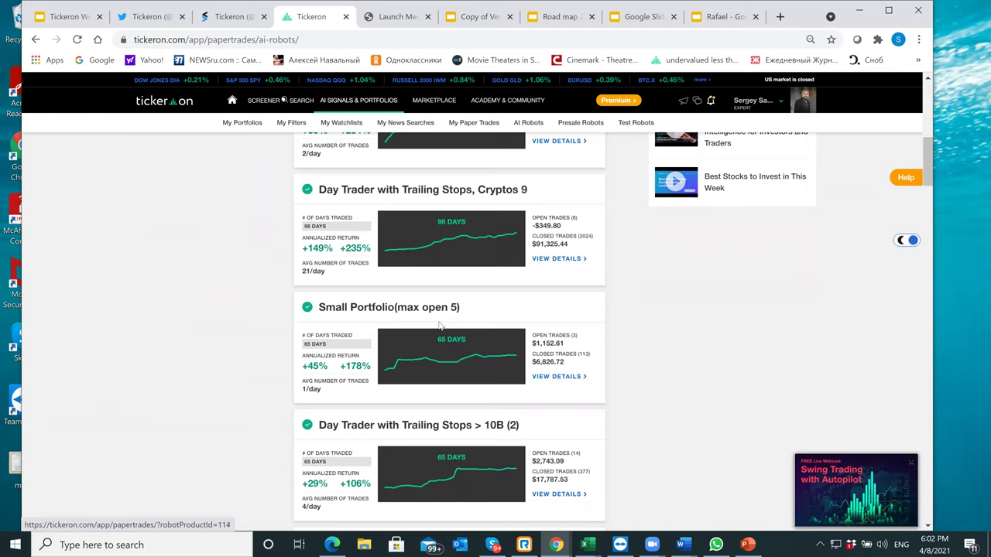
pyautogui.scroll(3, 437, 352)
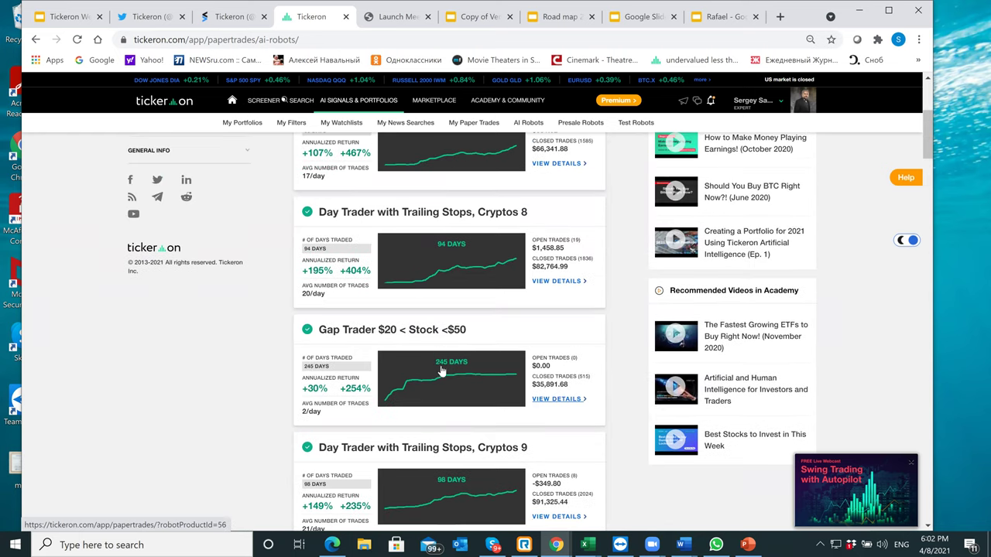
pyautogui.scroll(-3, 447, 364)
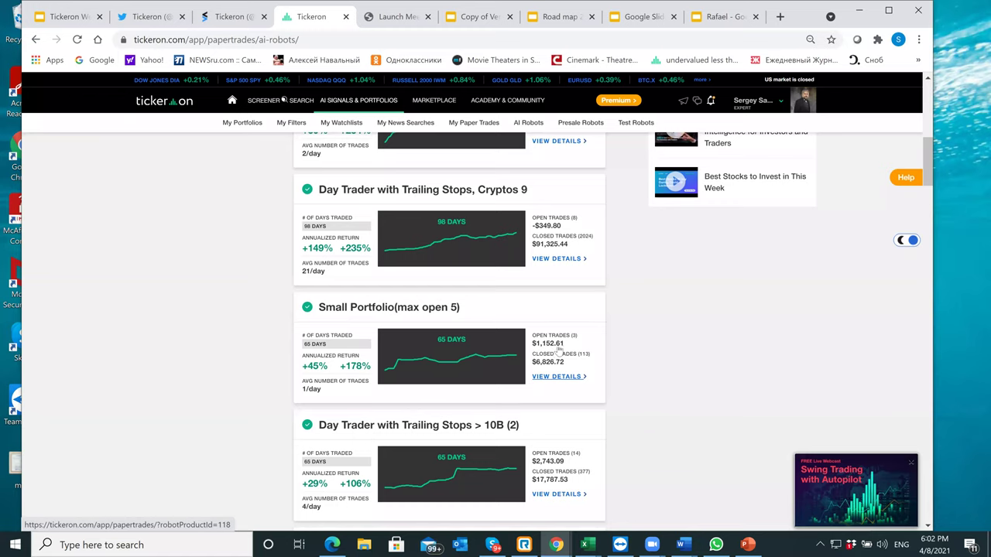
pyautogui.scroll(-1, 555, 359)
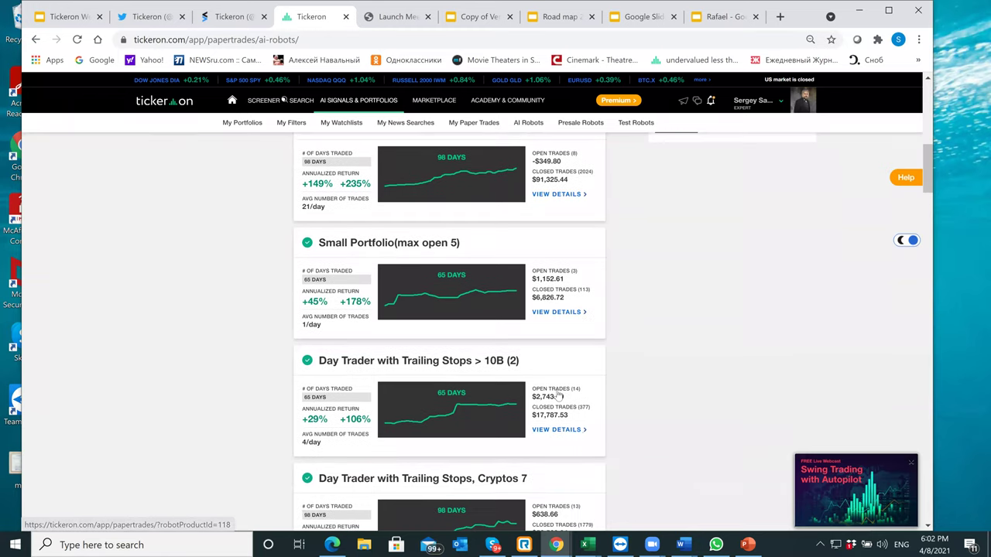
# - Open the details of Day Trader with Trailing Stops > 10B (2), read its description of patterns, stocks and time frame, and close the description
pyautogui.click(550, 430)
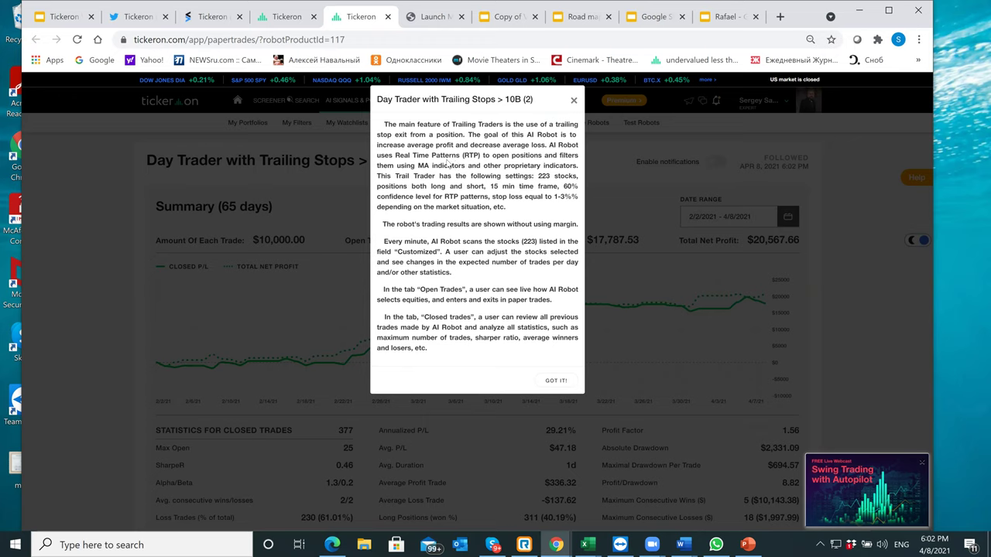
pyautogui.moveTo(394, 154); pyautogui.dragTo(483, 158)
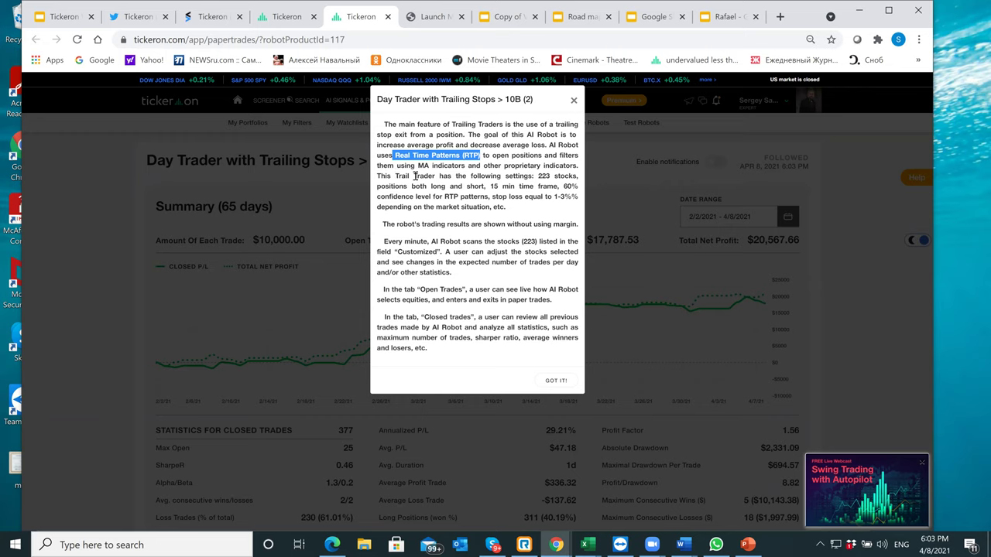
pyautogui.moveTo(534, 175); pyautogui.dragTo(552, 175)
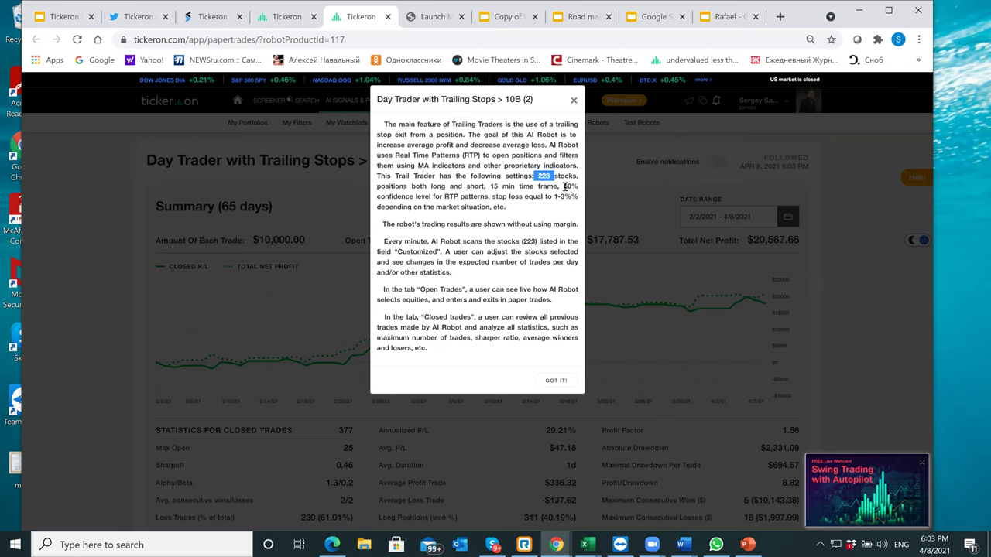
pyautogui.click(490, 186)
pyautogui.click(574, 100)
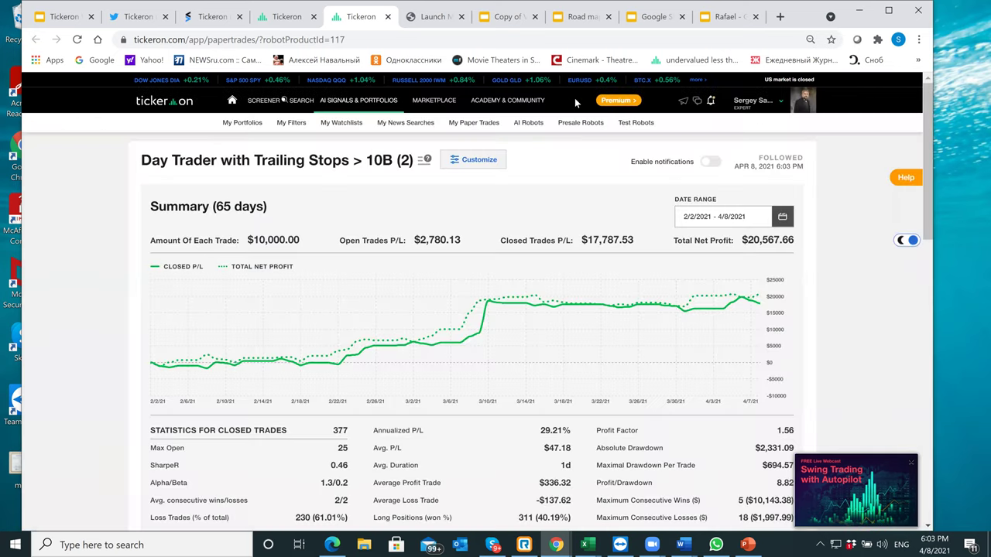
# - Examine the robot's open trades, including entry prices, stop losses and profits, together with the amount of each trade in the summary
pyautogui.scroll(-4, 474, 313)
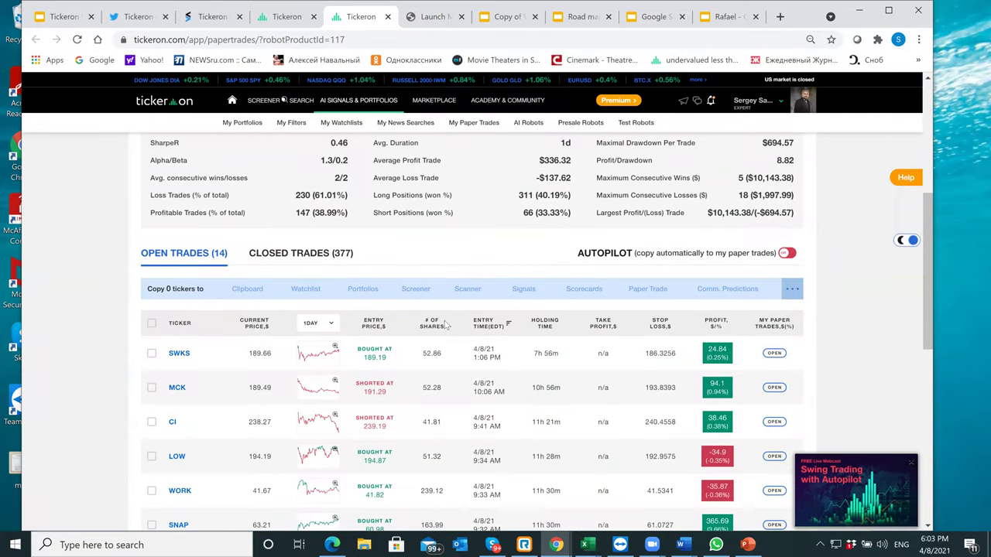
pyautogui.scroll(-3, 445, 326)
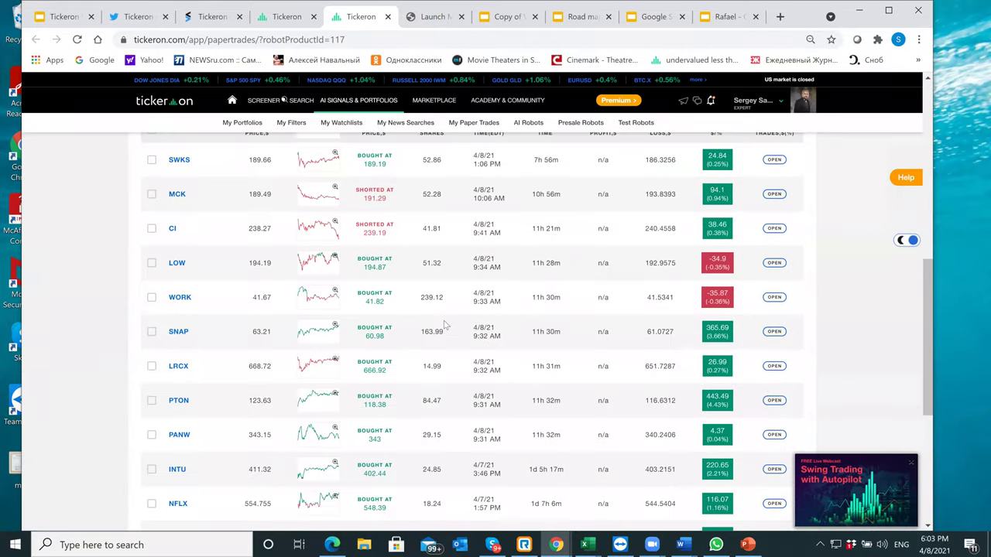
pyautogui.scroll(2, 445, 325)
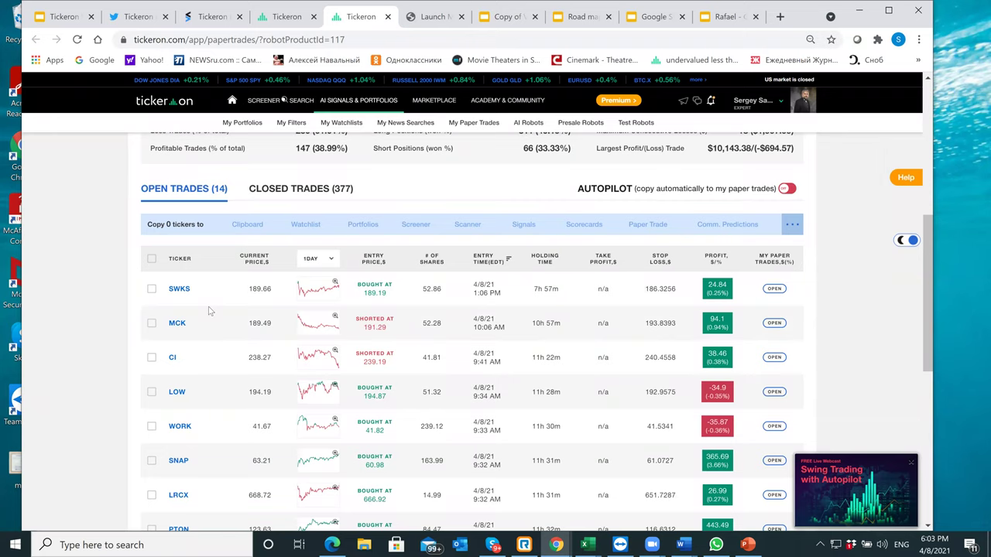
pyautogui.scroll(-4, 208, 311)
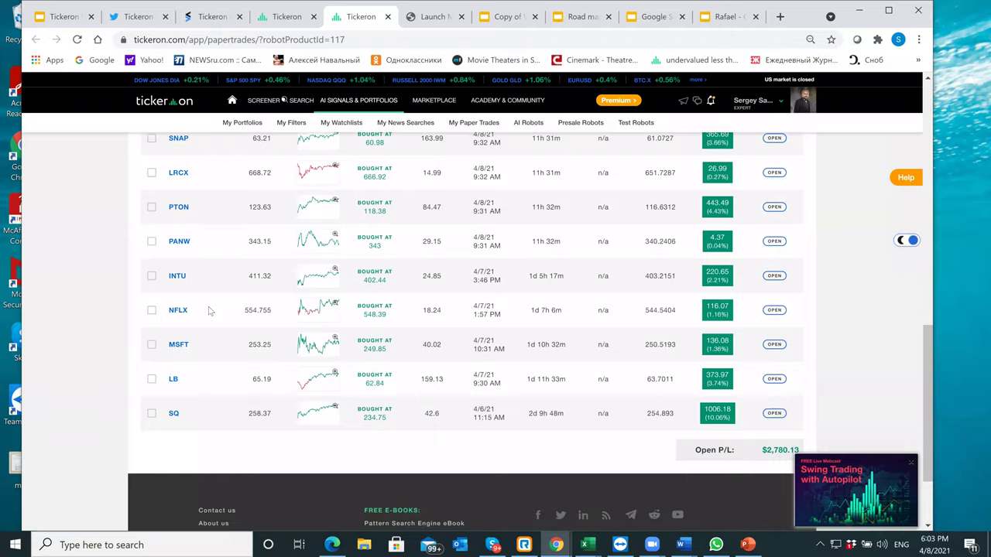
pyautogui.scroll(3, 208, 310)
pyautogui.scroll(1, 203, 273)
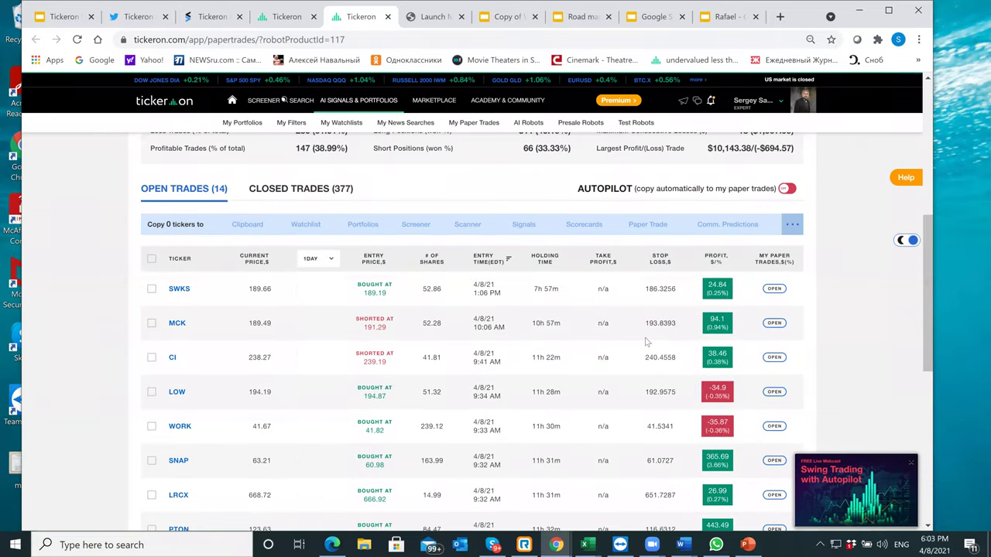
pyautogui.scroll(-3, 646, 343)
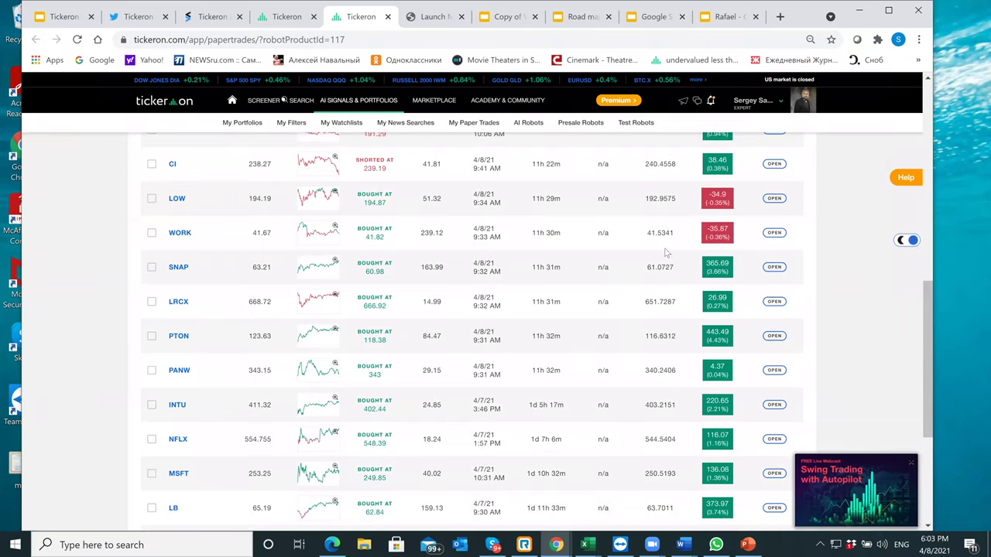
pyautogui.scroll(10, 269, 239)
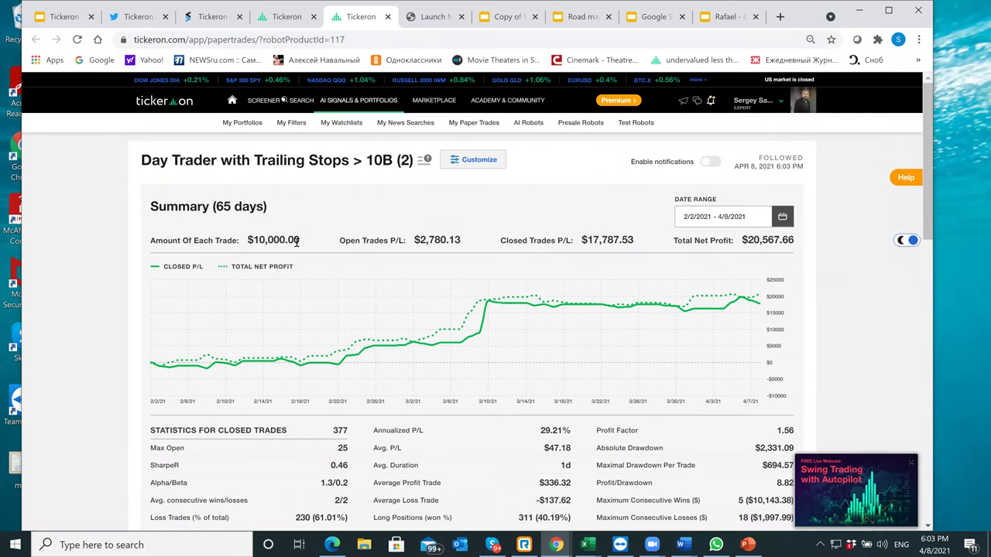
pyautogui.scroll(-10, 297, 242)
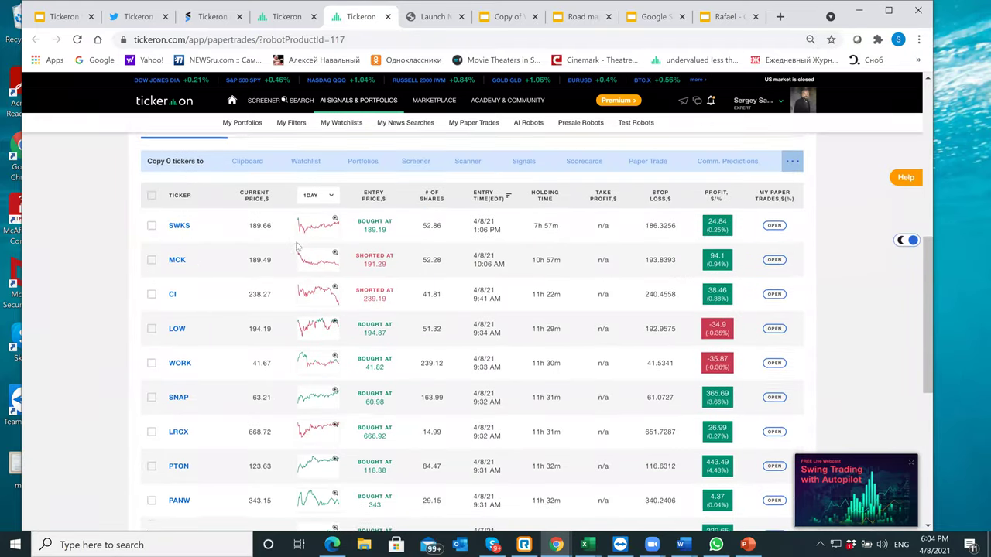
# - Compare the amount of each trade in the robot's summary with the number of shares held in its open trades
pyautogui.scroll(10, 297, 246)
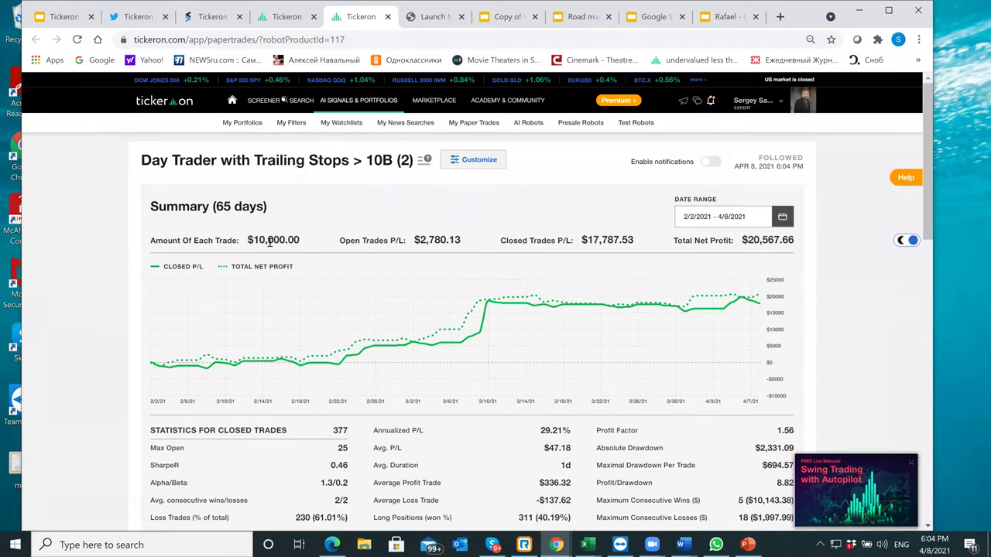
pyautogui.scroll(-4, 372, 329)
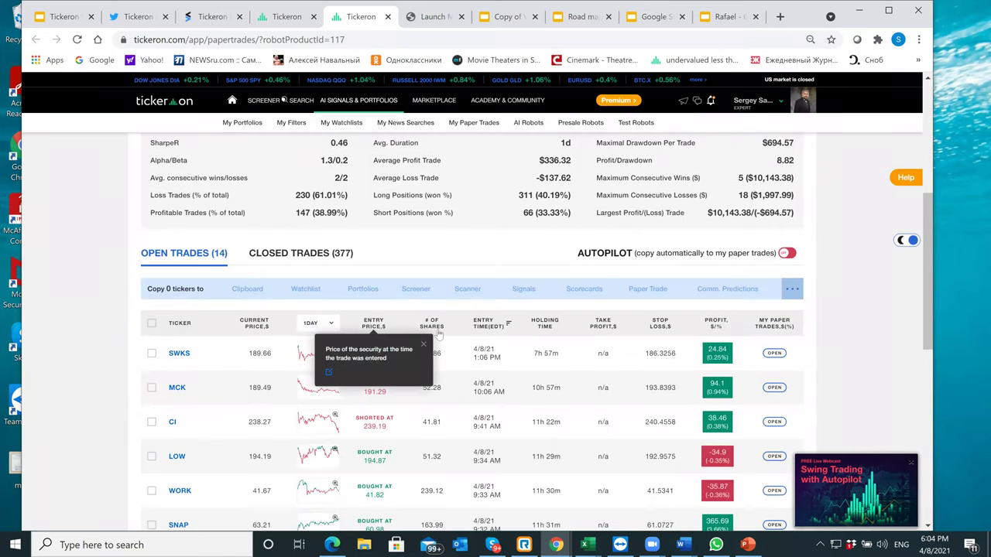
pyautogui.moveTo(444, 332)
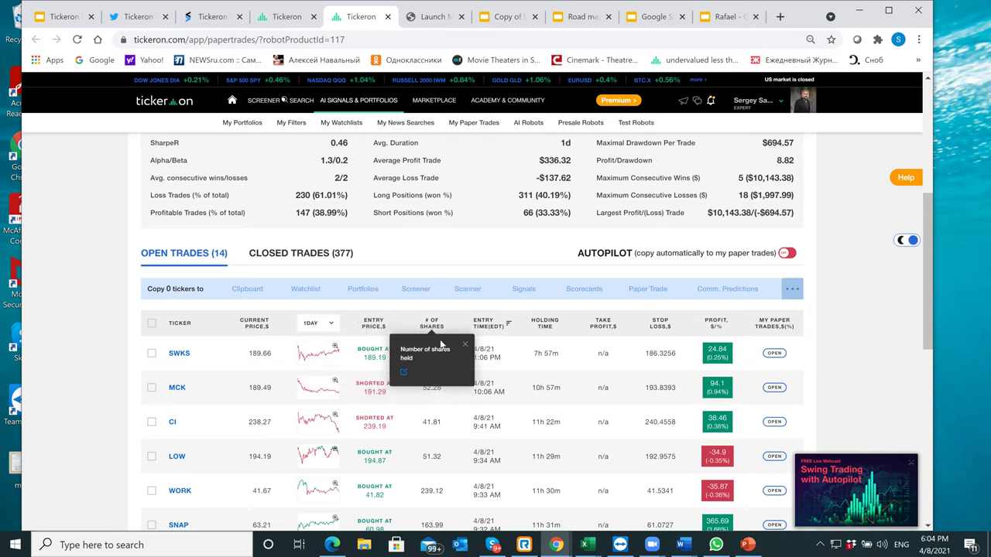
pyautogui.scroll(-6, 437, 329)
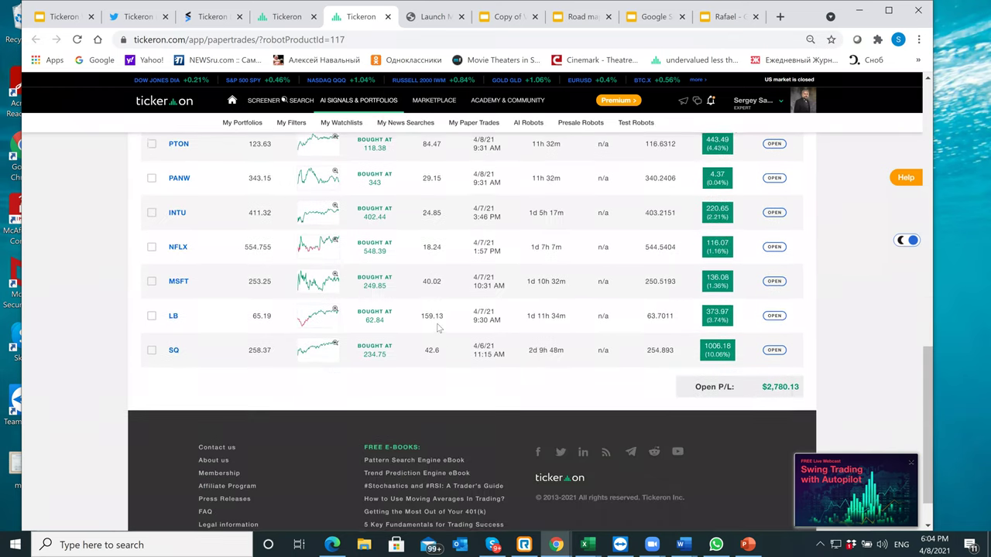
# - Examine the profit and loss of each open trade down to the Open P/L total at the end of the list
pyautogui.scroll(2, 438, 329)
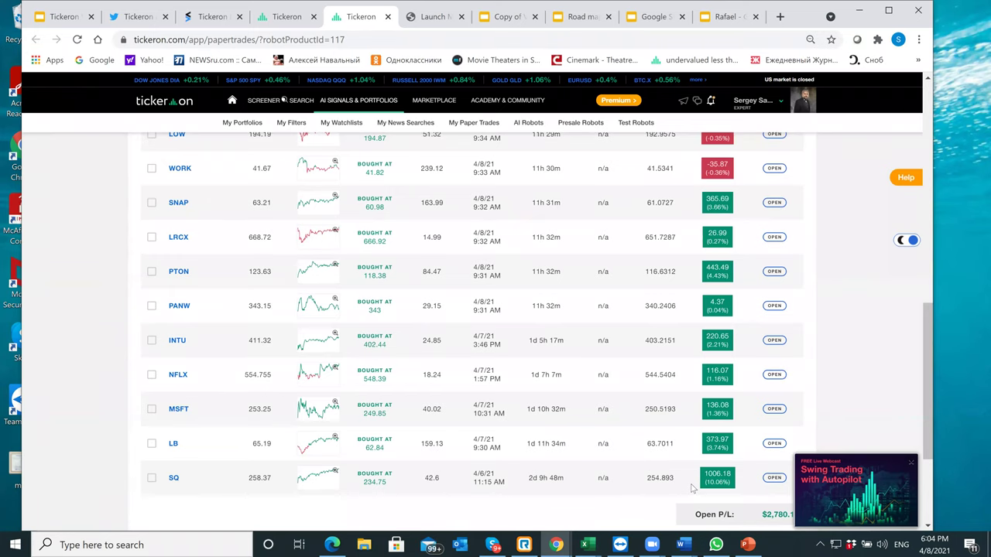
pyautogui.scroll(5, 693, 488)
pyautogui.scroll(-1, 697, 477)
pyautogui.scroll(2, 701, 469)
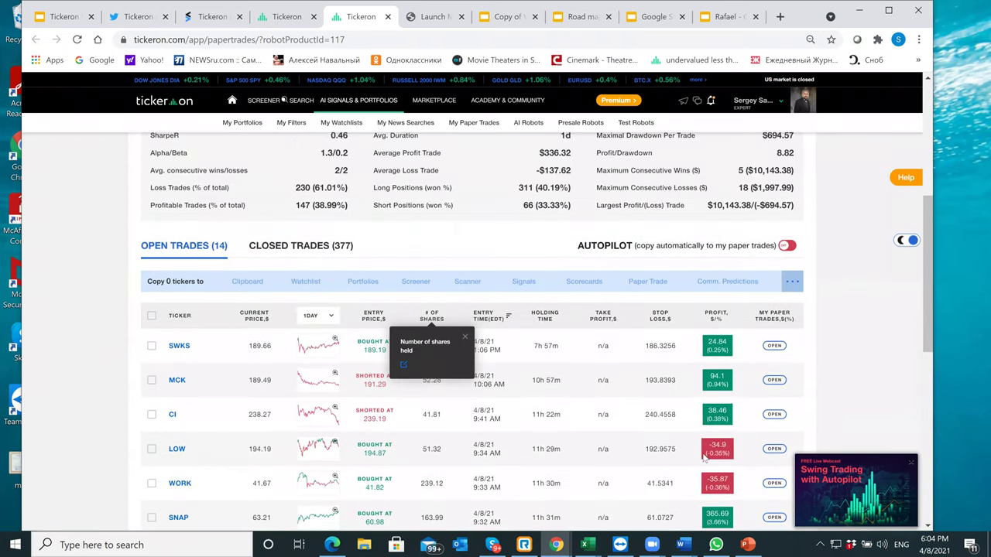
pyautogui.scroll(-5, 704, 462)
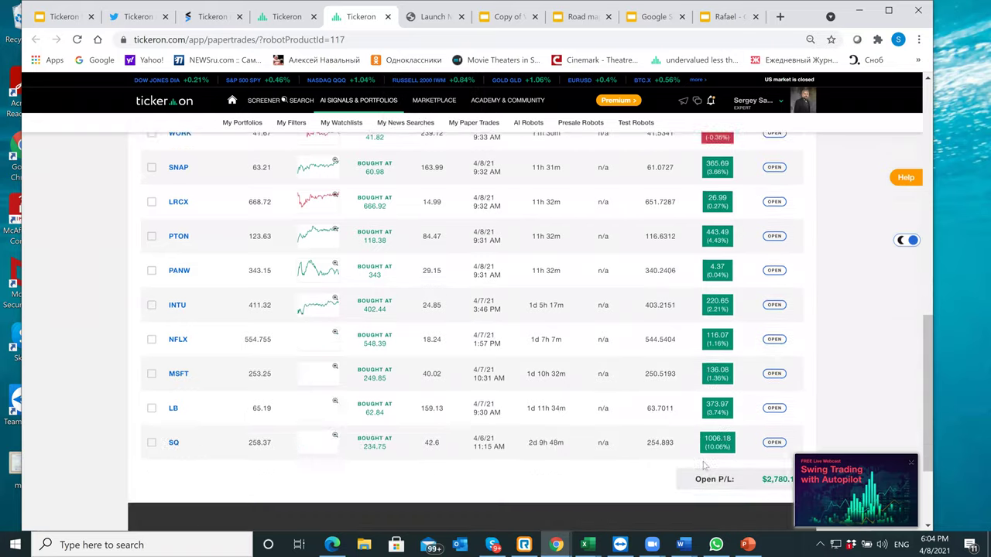
pyautogui.scroll(4, 704, 465)
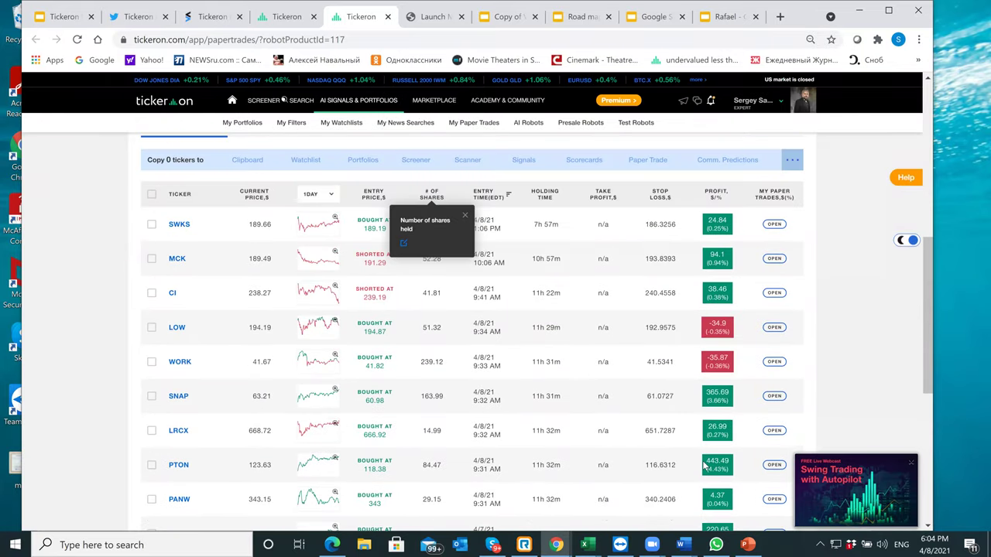
pyautogui.scroll(1, 704, 464)
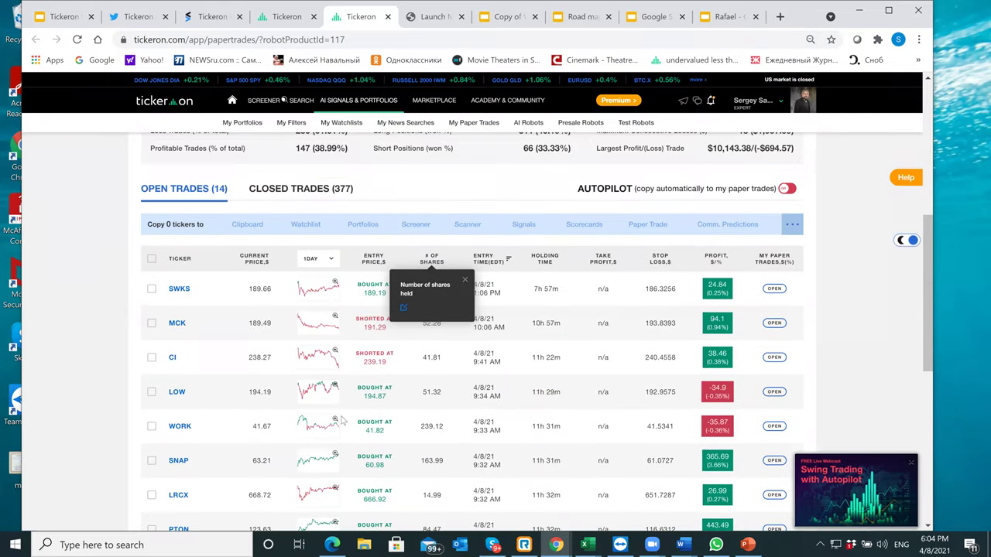
# - Open the pattern chart of the SNAP trade, review its target, breakout price and confirmation time, and close it
pyautogui.scroll(-1, 341, 419)
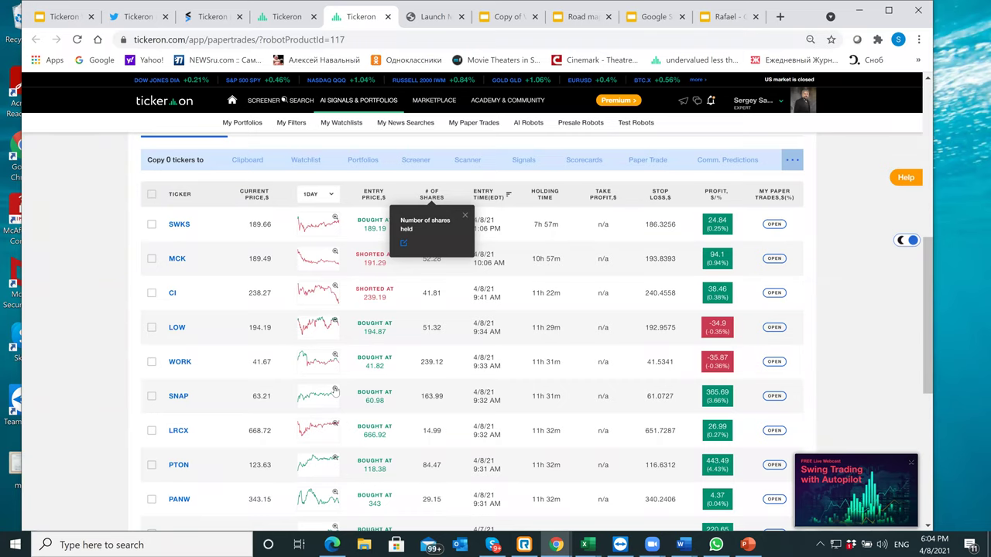
pyautogui.click(335, 391)
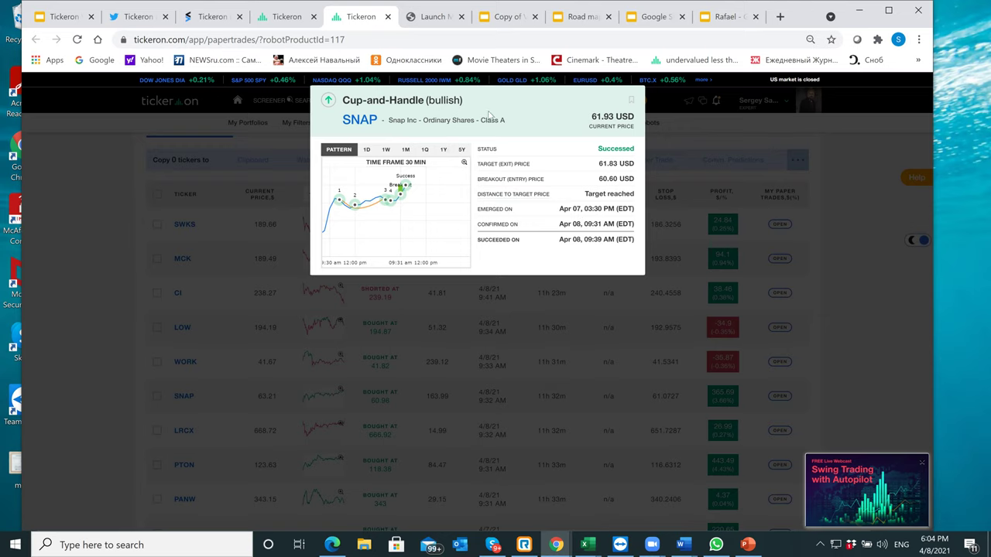
pyautogui.click(118, 270)
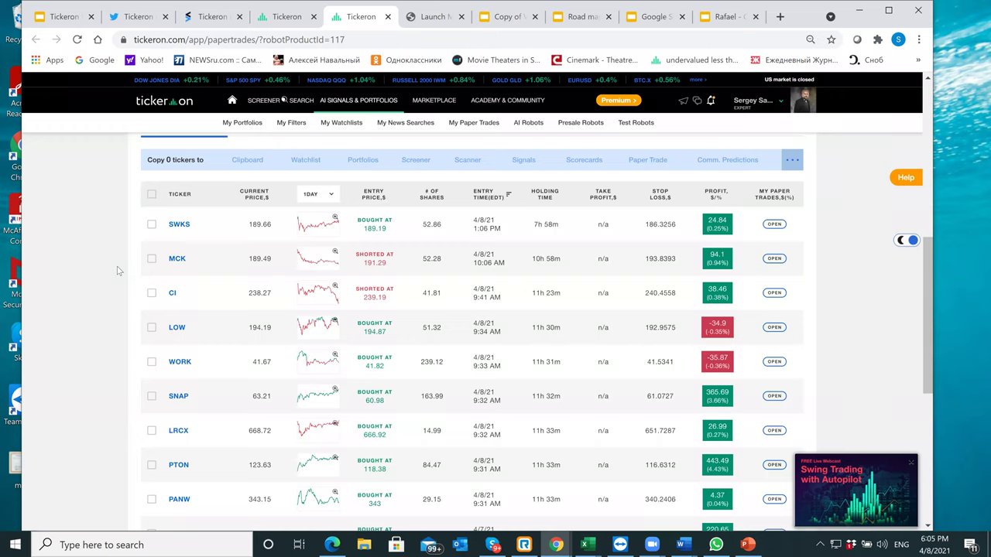
# - Switch on Autopilot for Day Trader with Trailing Stops > 10B (2) so its trades are copied automatically to the paper trades
pyautogui.moveTo(431, 194)
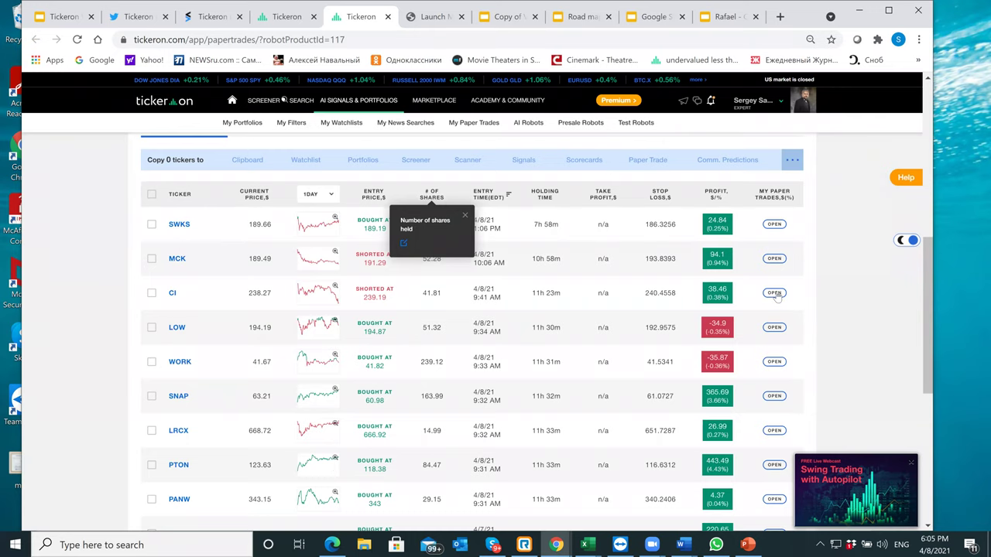
pyautogui.scroll(1, 777, 295)
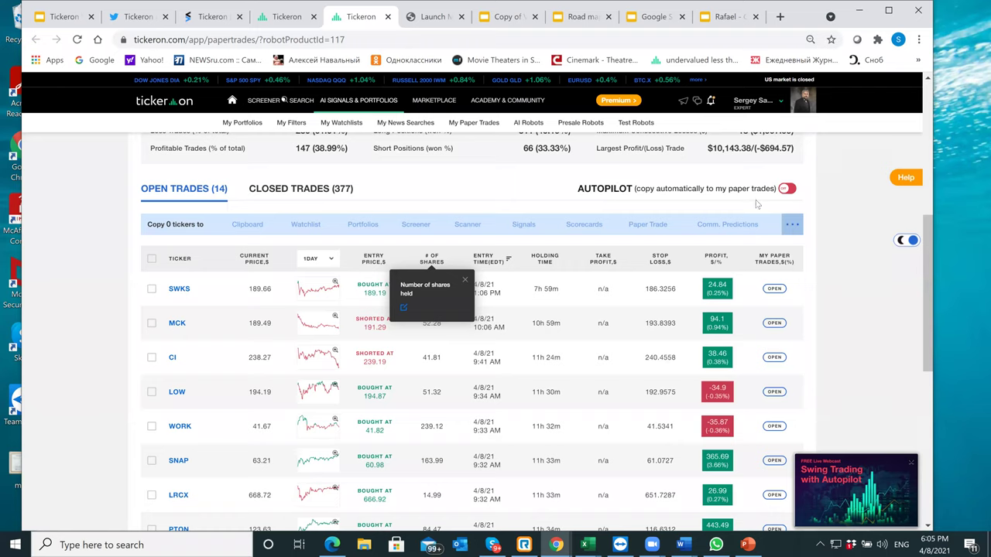
pyautogui.click(788, 189)
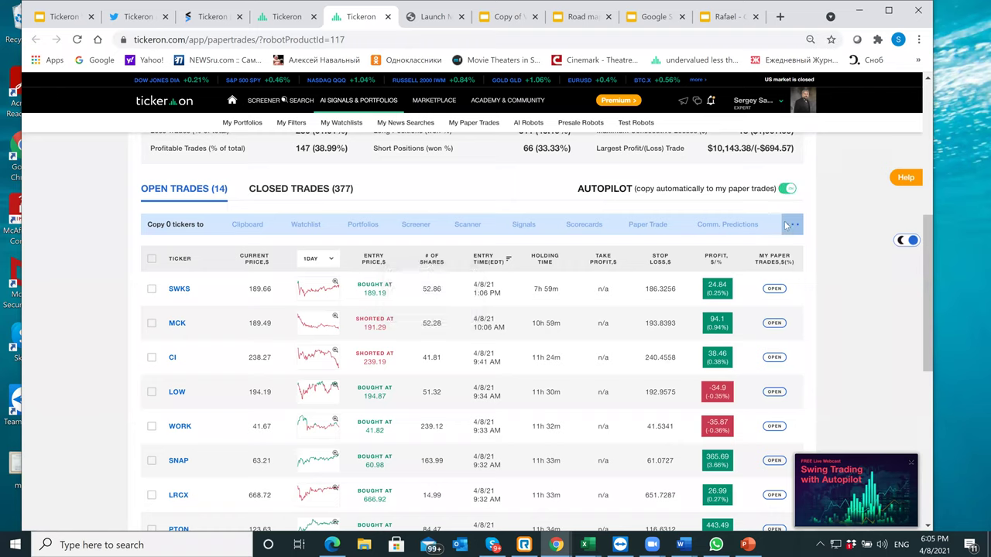
pyautogui.click(786, 224)
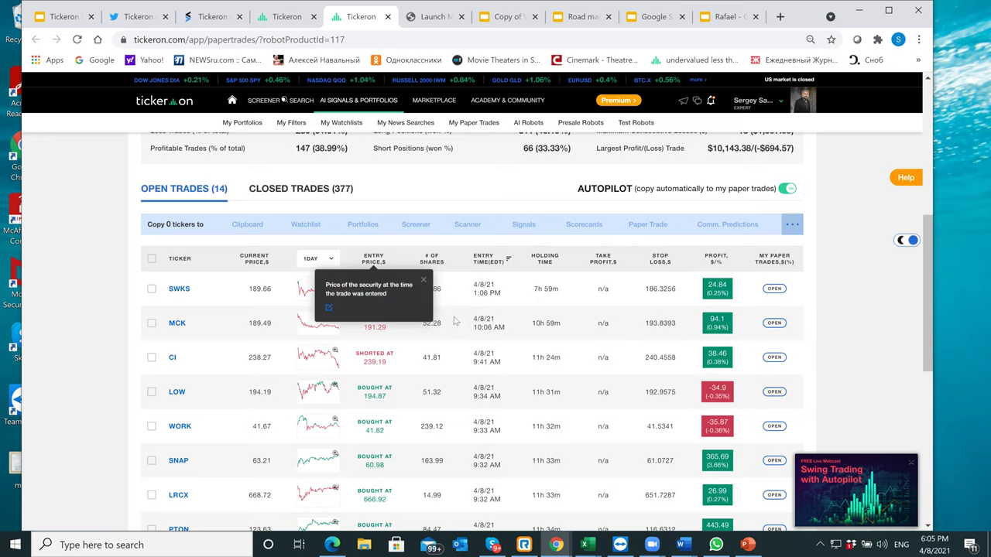
# - Examine the robot's closed trade statistics and its open trades, including current prices, entry prices, share numbers and take profit levels
pyautogui.scroll(1, 455, 320)
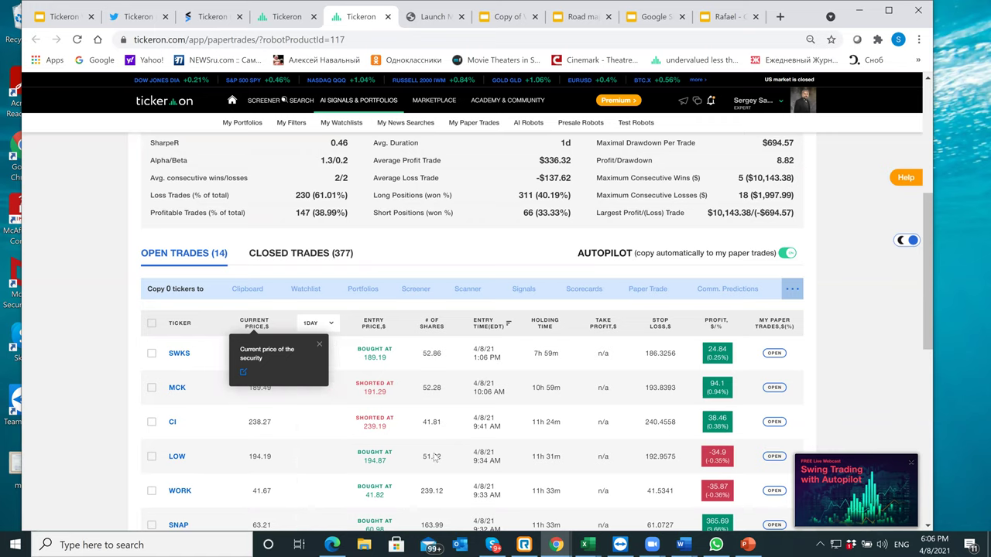
pyautogui.scroll(-1, 419, 425)
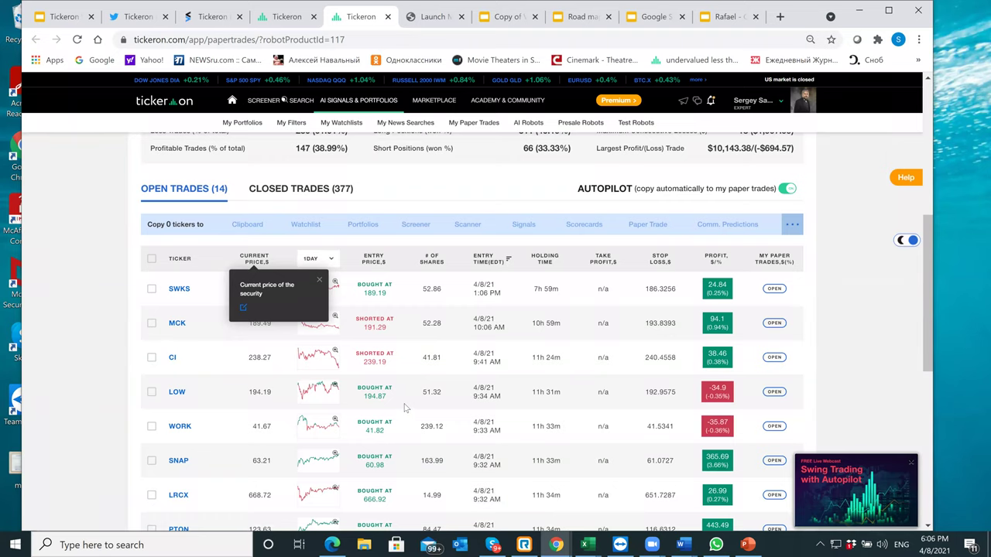
pyautogui.scroll(-1, 403, 408)
pyautogui.scroll(1, 403, 408)
pyautogui.scroll(3, 403, 408)
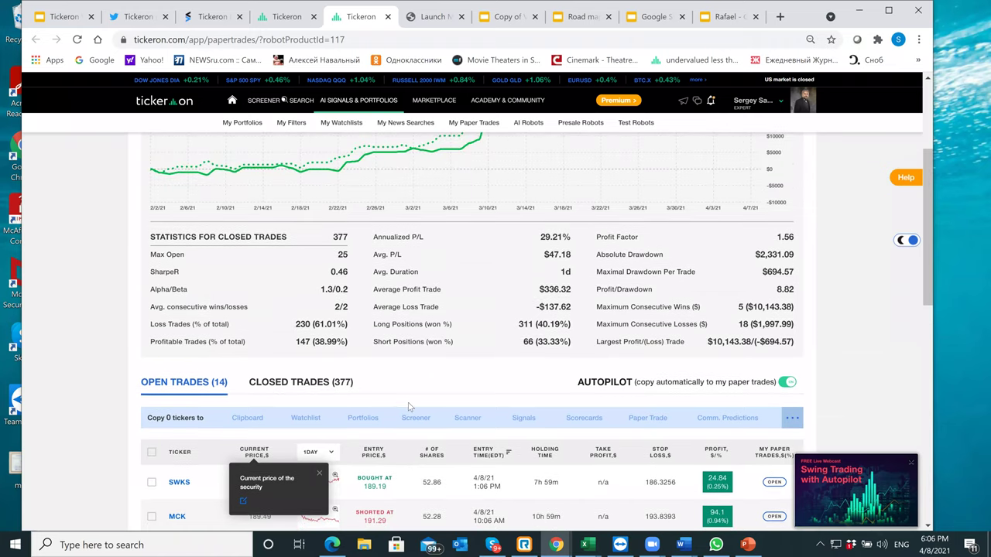
pyautogui.scroll(-4, 506, 294)
pyautogui.scroll(-1, 506, 294)
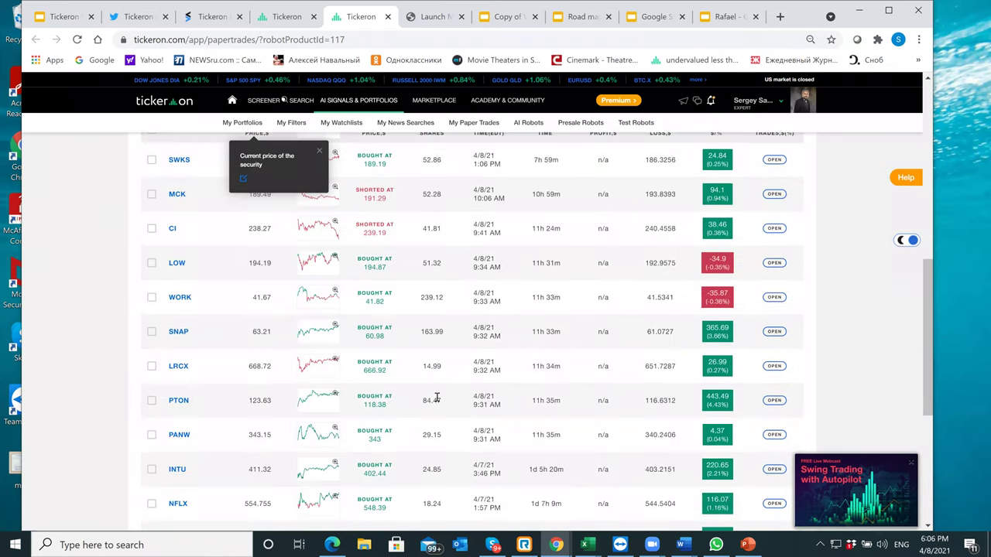
pyautogui.scroll(3, 437, 398)
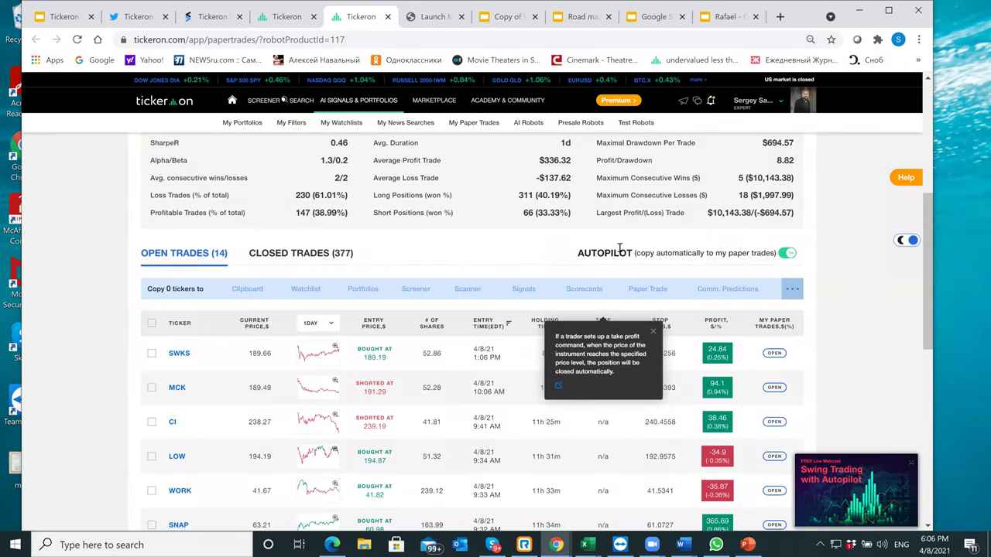
# - Return to the AI Robots list, open the details of Day Trader with Trailing Stops, Cryptos 7, and close its description
pyautogui.click(302, 24)
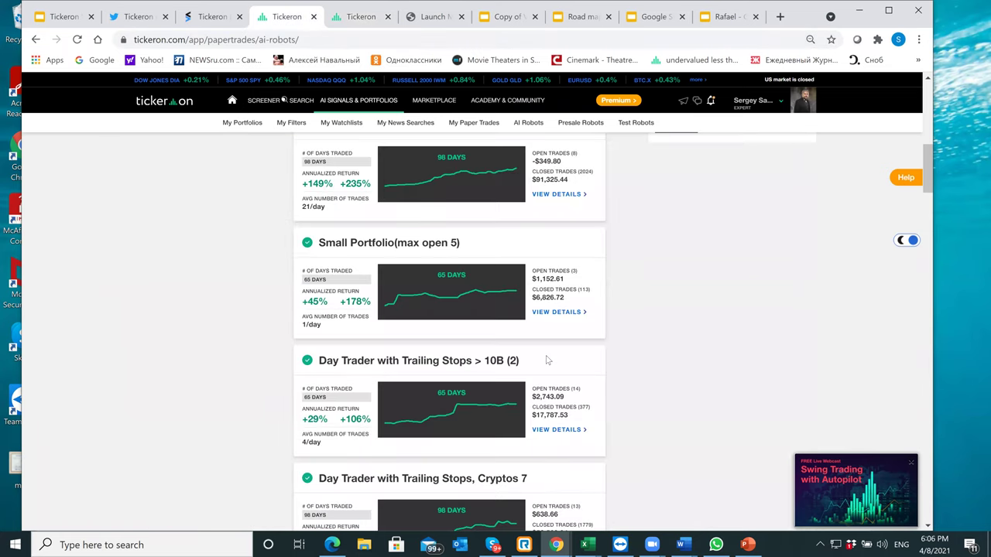
pyautogui.scroll(-1, 548, 361)
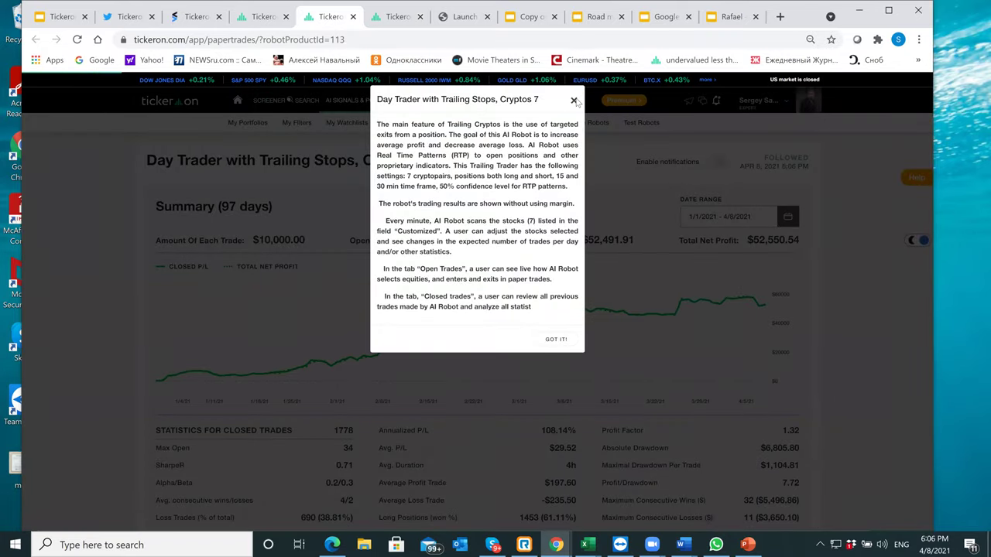
pyautogui.click(573, 100)
# - Examine the crypto robot's statistics and open trades, including share numbers, entry times, take profit, stop loss and current profit
pyautogui.scroll(-3, 629, 362)
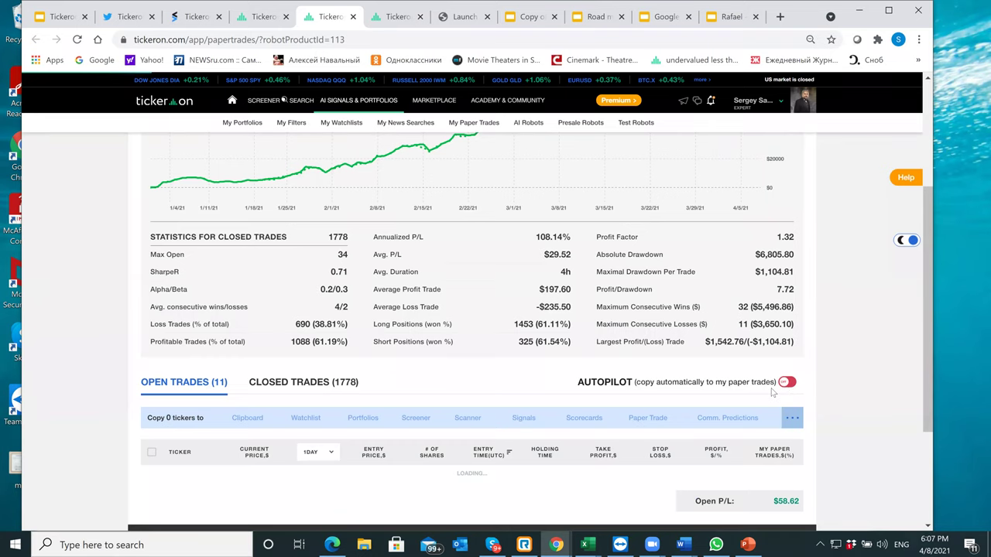
pyautogui.scroll(-1, 771, 392)
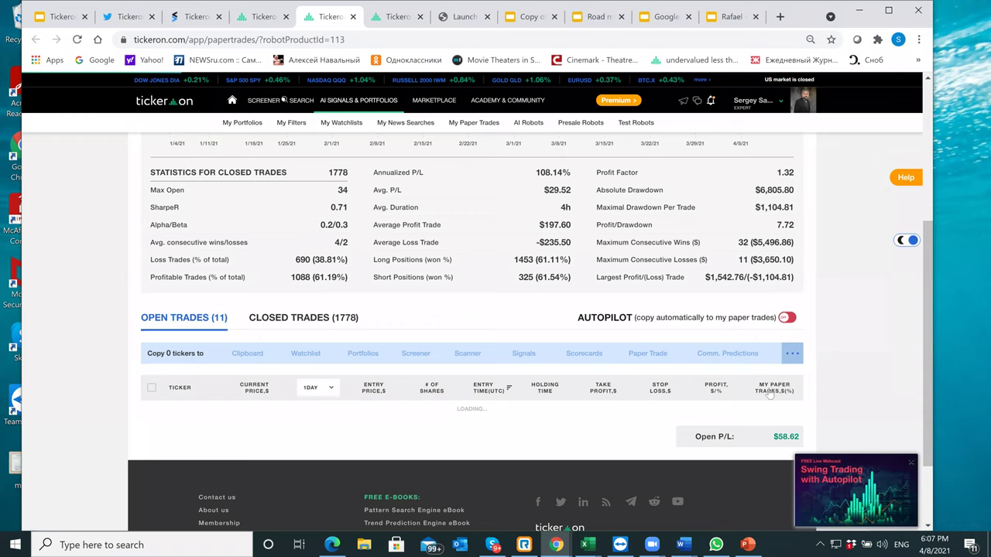
pyautogui.scroll(-1, 699, 390)
pyautogui.scroll(-3, 699, 390)
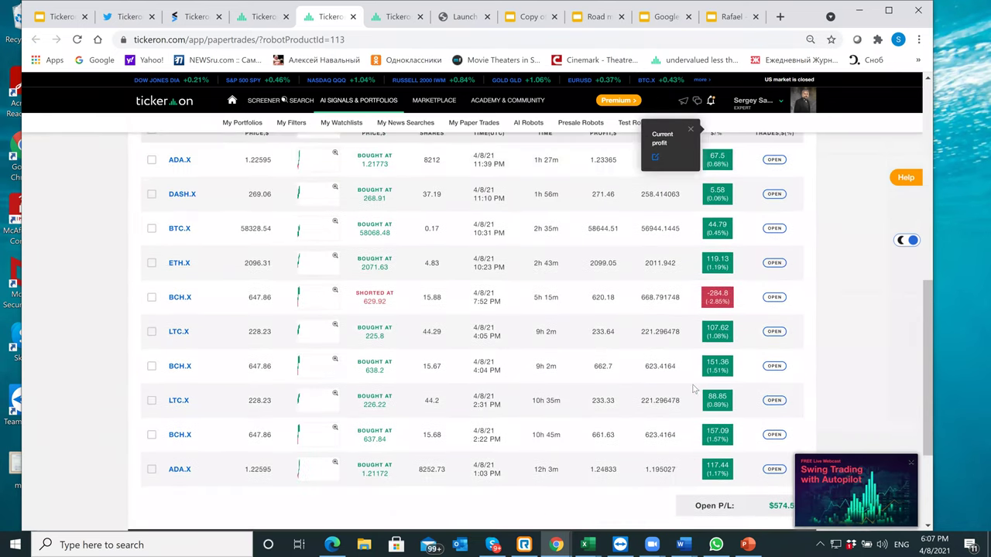
pyautogui.scroll(2, 598, 398)
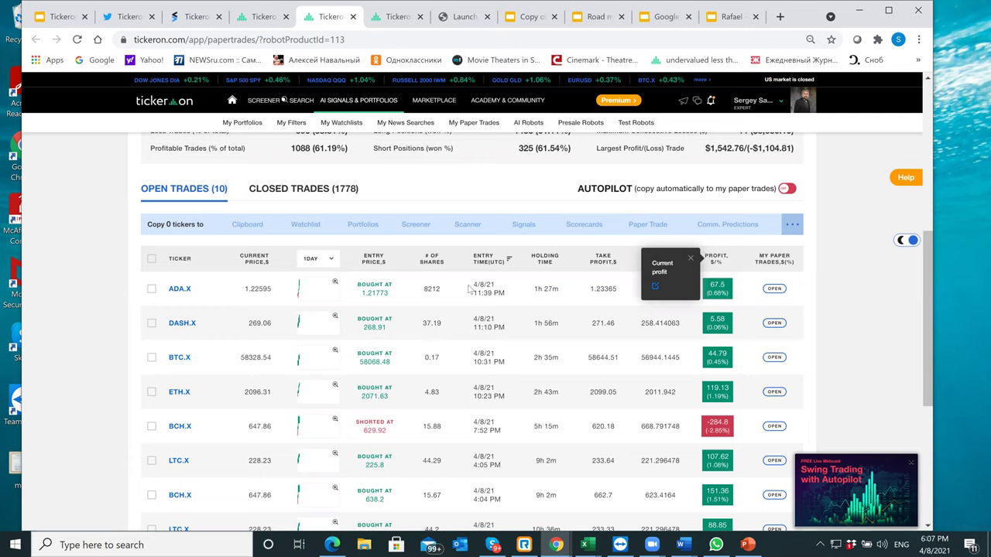
pyautogui.click(437, 263)
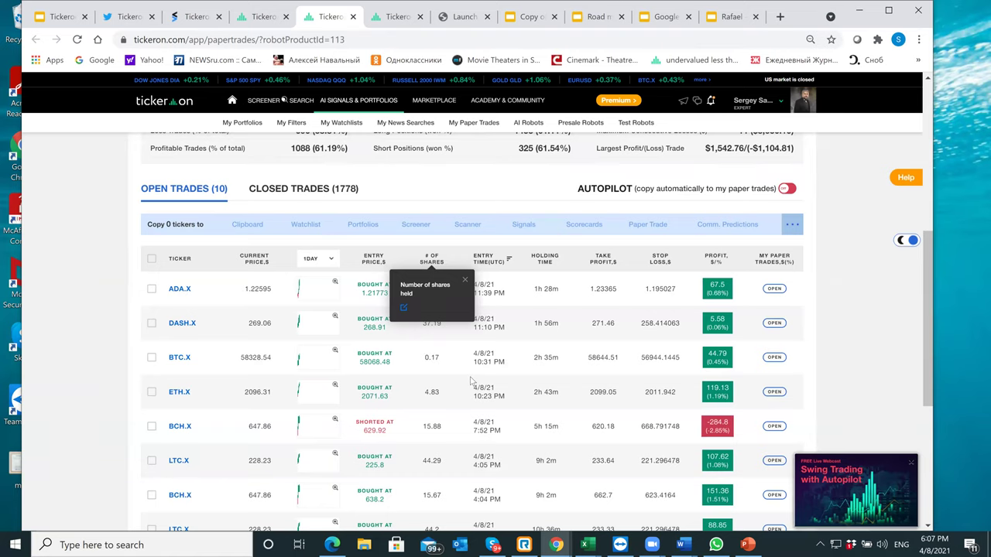
pyautogui.scroll(-2, 471, 380)
pyautogui.scroll(2, 470, 381)
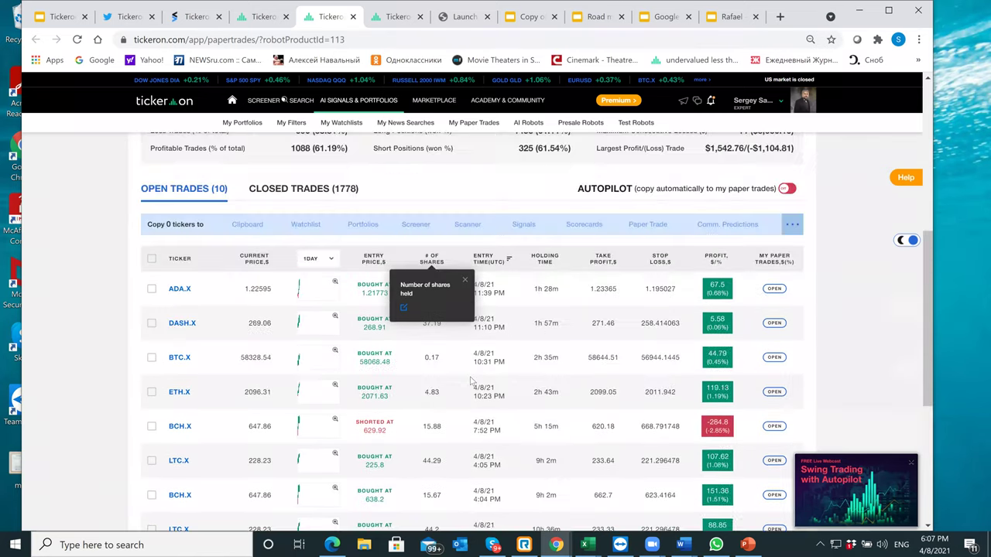
# - Switch on Autopilot for the crypto robot and review My Paper Trades, including the open trades and the AI Robots on Autopilot
pyautogui.click(788, 193)
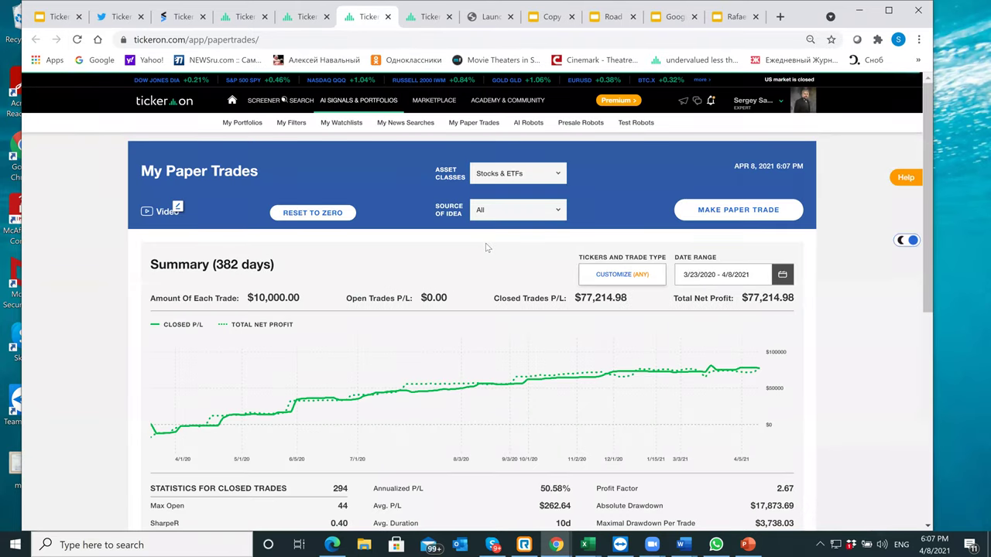
pyautogui.scroll(-2, 487, 248)
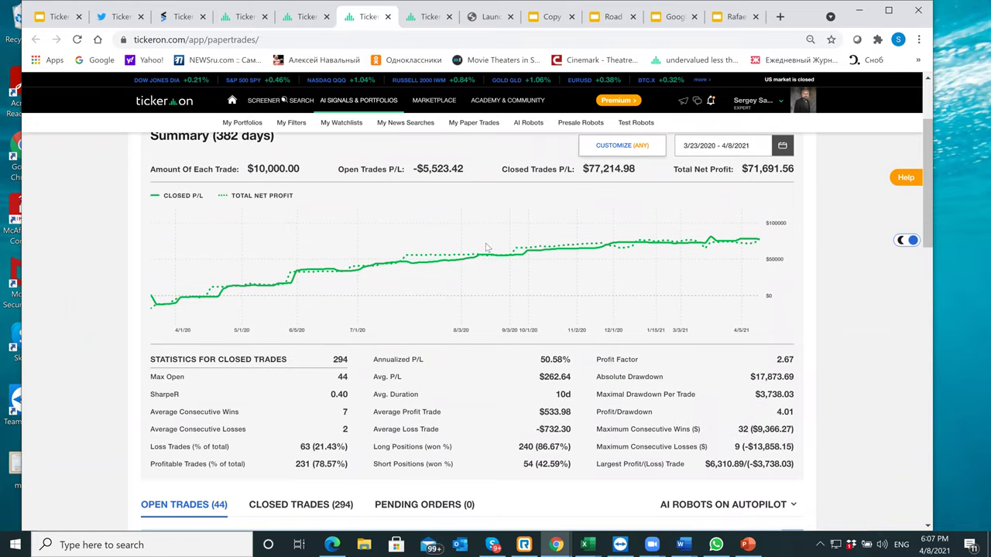
pyautogui.scroll(-3, 487, 248)
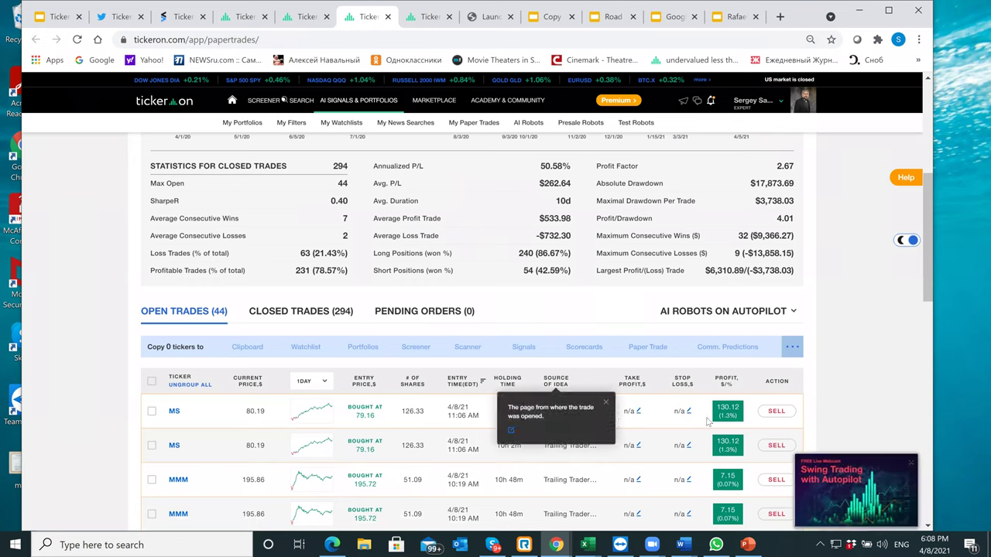
pyautogui.click(759, 314)
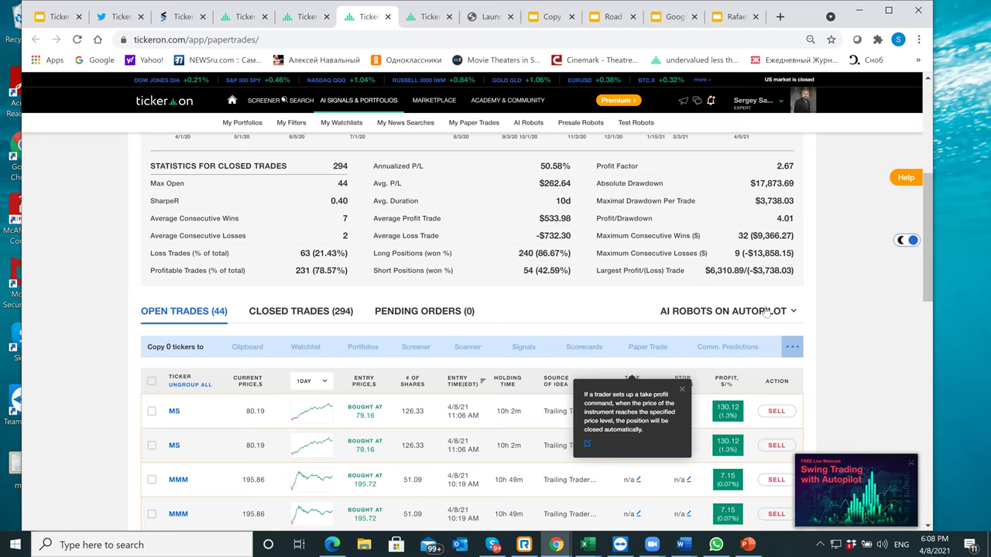
# - Go back to the AI Robots list and switch to the Tickeron Webcast presentation in Google Slides
pyautogui.click(251, 19)
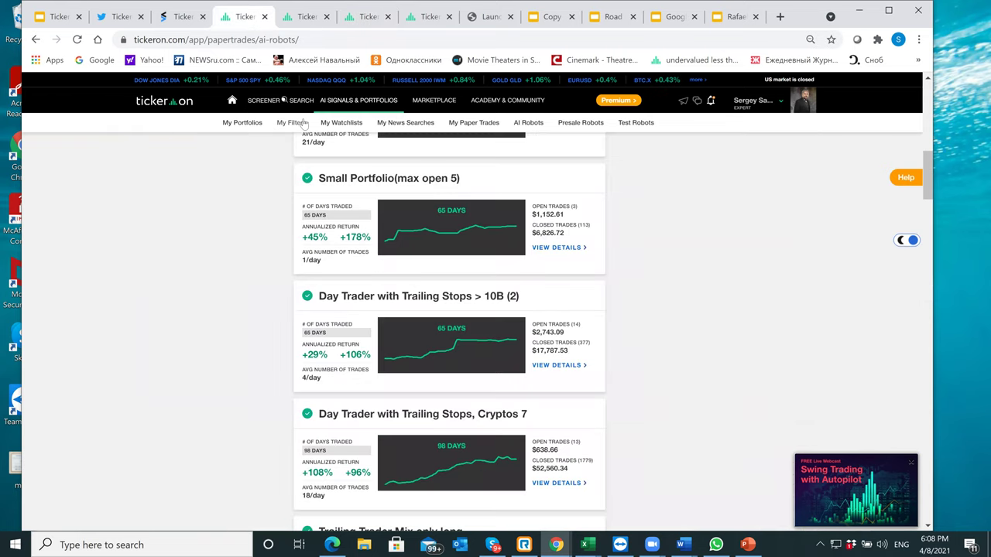
pyautogui.click(65, 19)
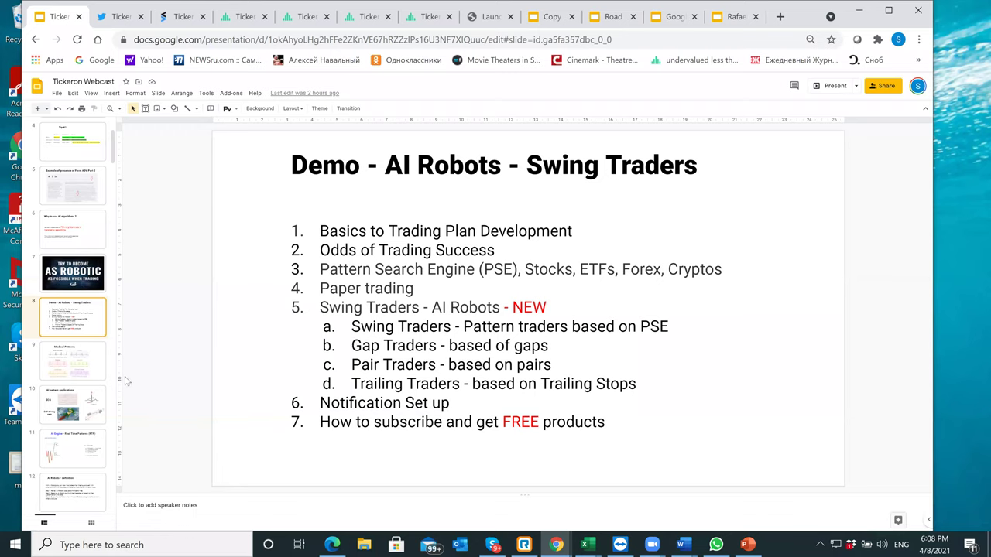
# - Show the Medical Patterns slide and revisit My Paper Trades, the AI Robots list and the crypto robot's open trades in Tickeron
pyautogui.click(82, 362)
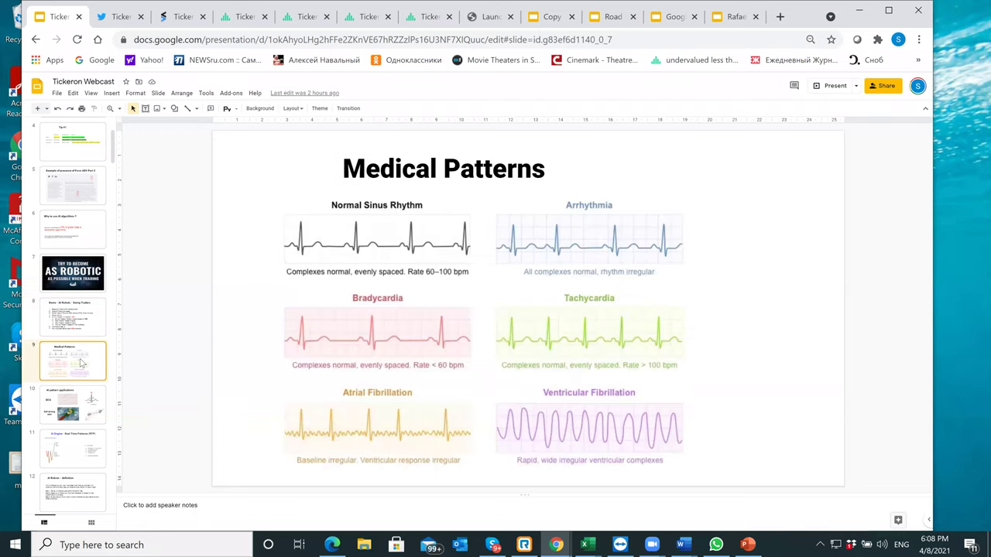
pyautogui.click(362, 24)
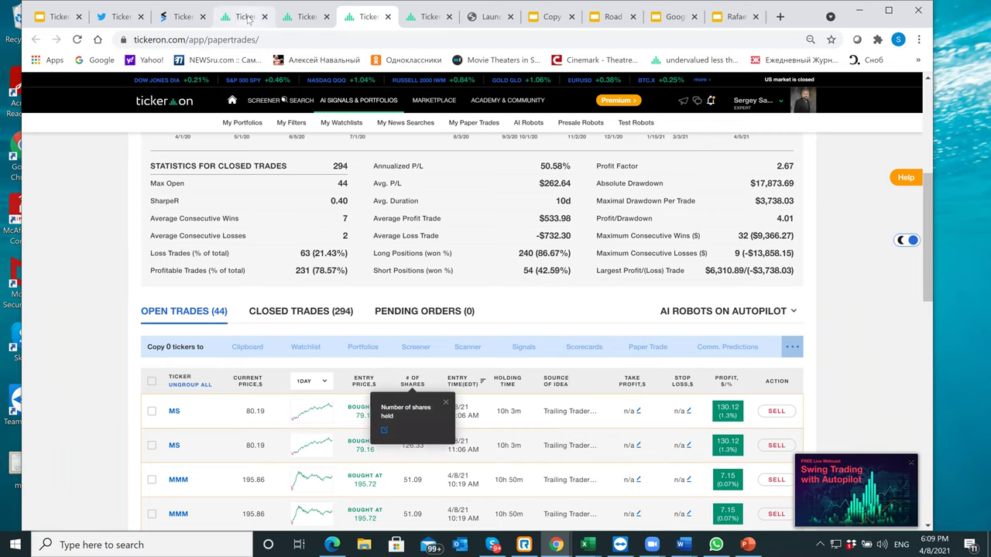
pyautogui.click(249, 19)
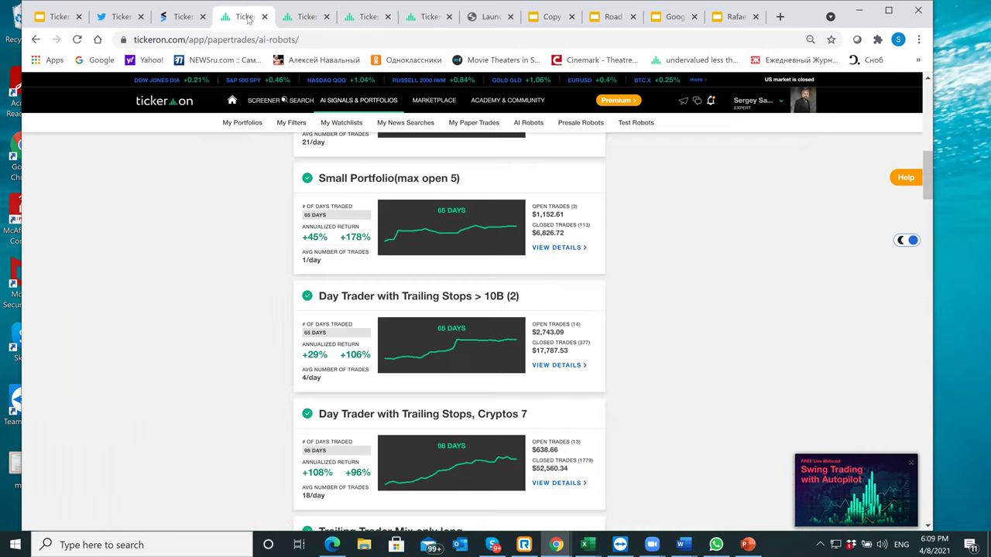
pyautogui.click(298, 17)
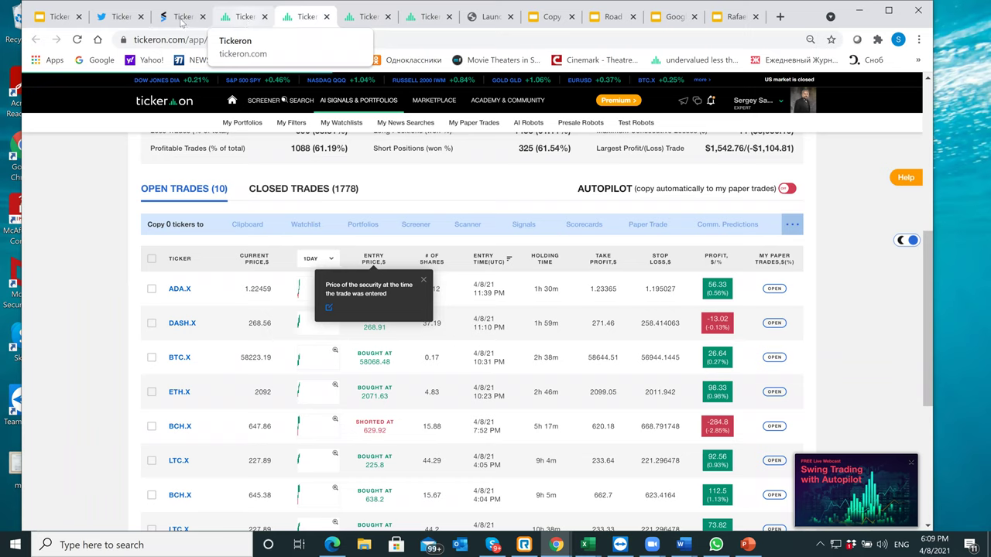
# - Return to the Tickeron Webcast presentation and show the AI pattern applications and AI Engine - Real Time Patterns (RTP) slides
pyautogui.click(54, 17)
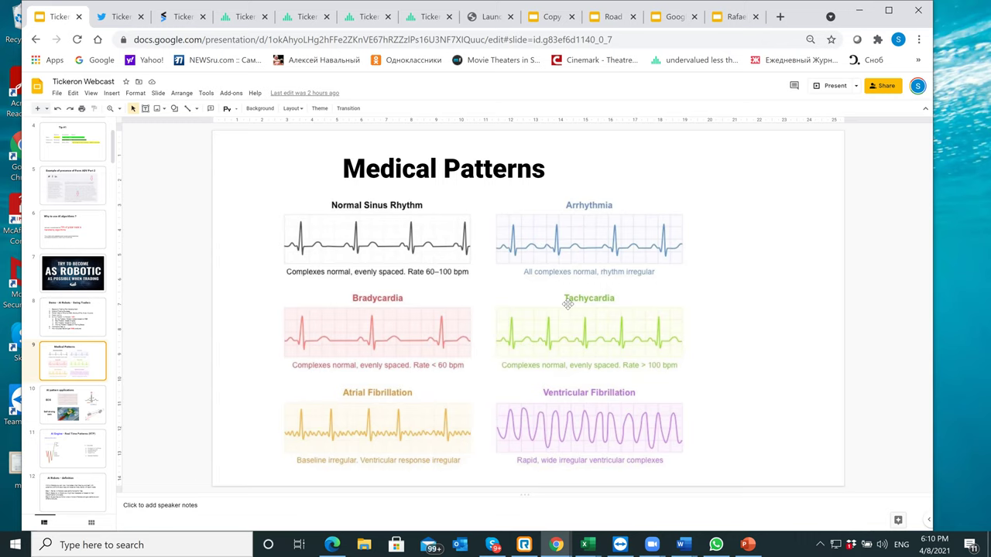
pyautogui.click(57, 403)
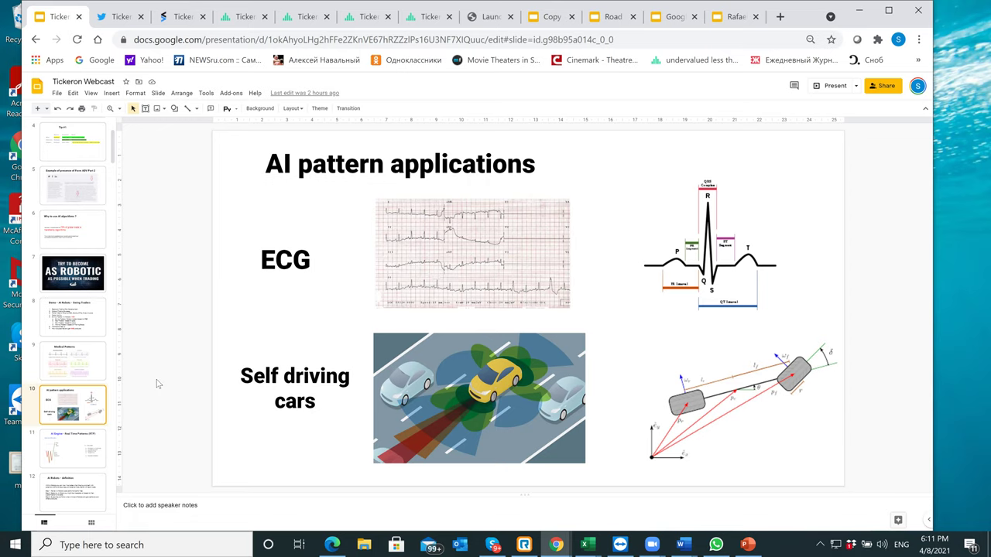
pyautogui.click(98, 446)
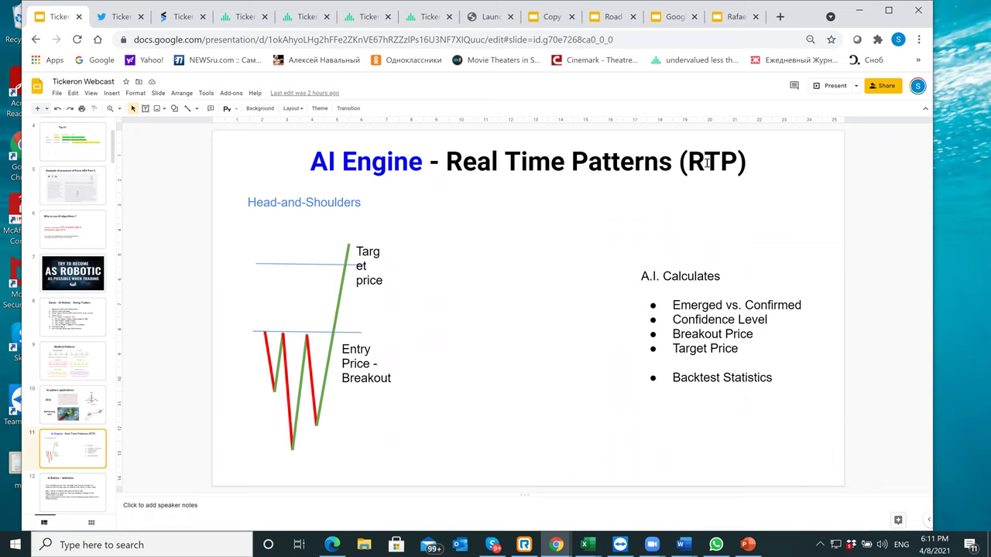
# - Widen the head-and-shoulders drawing on the AI Engine slide, flip it vertically to show the bearish version, and deselect it
pyautogui.click(333, 334)
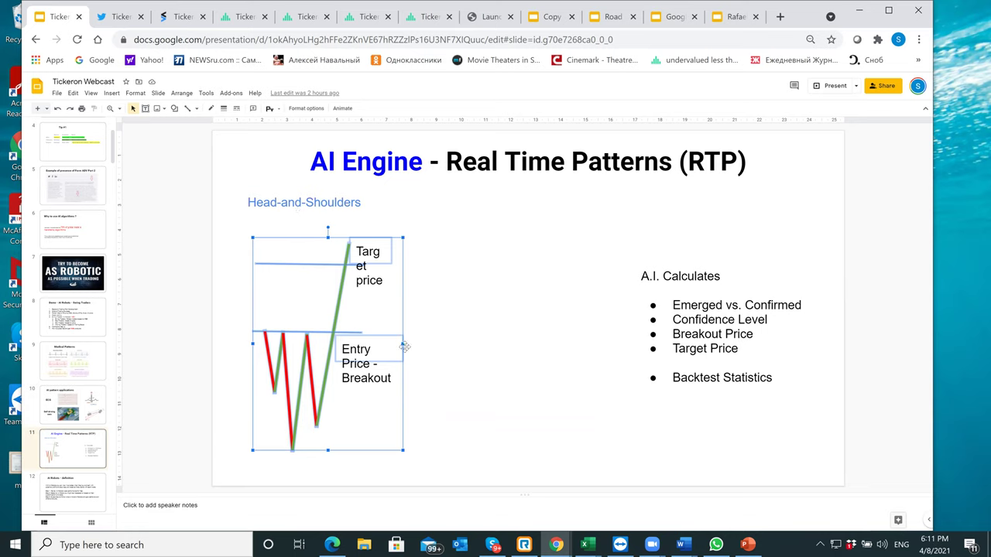
pyautogui.moveTo(403, 343); pyautogui.dragTo(563, 345)
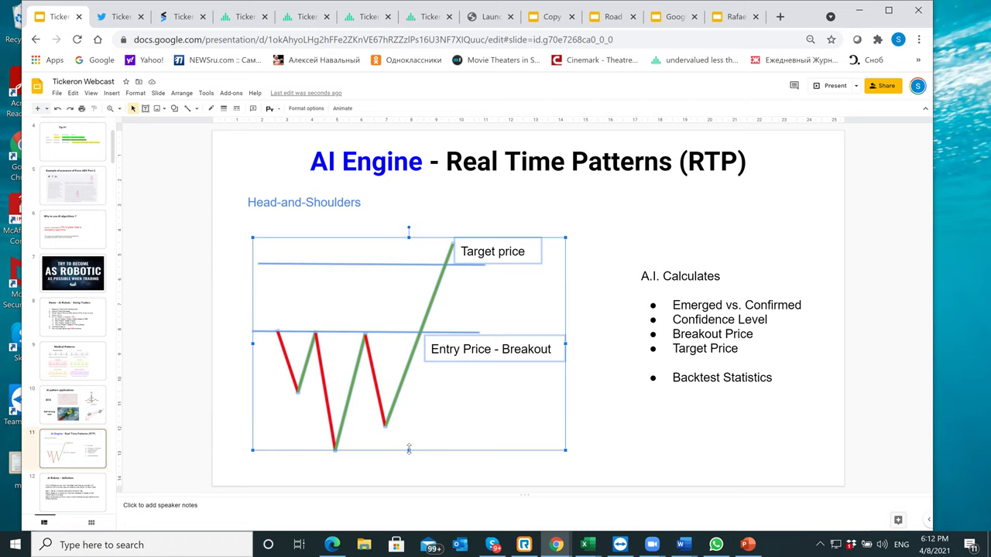
pyautogui.moveTo(409, 449); pyautogui.dragTo(404, 303)
pyautogui.moveTo(408, 238); pyautogui.dragTo(393, 446)
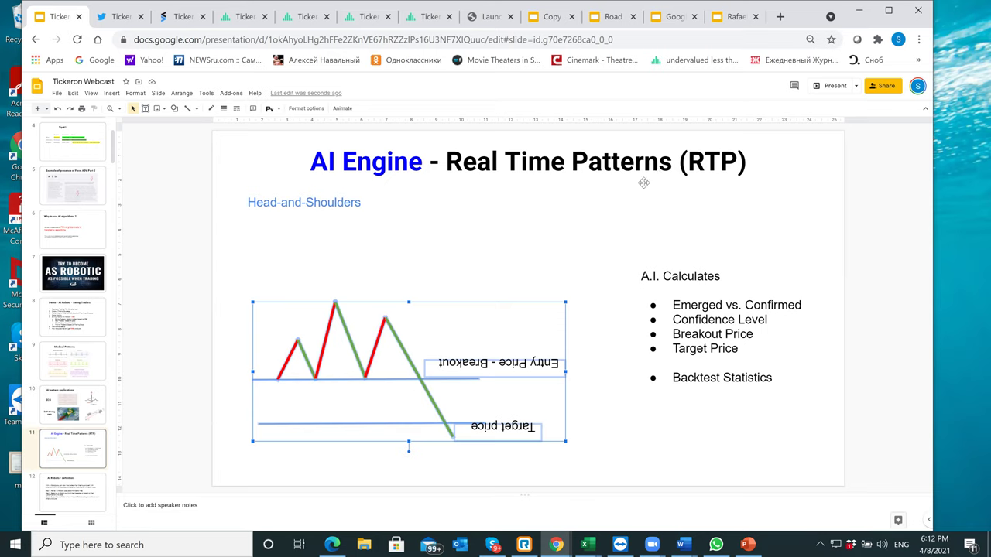
pyautogui.click(409, 247)
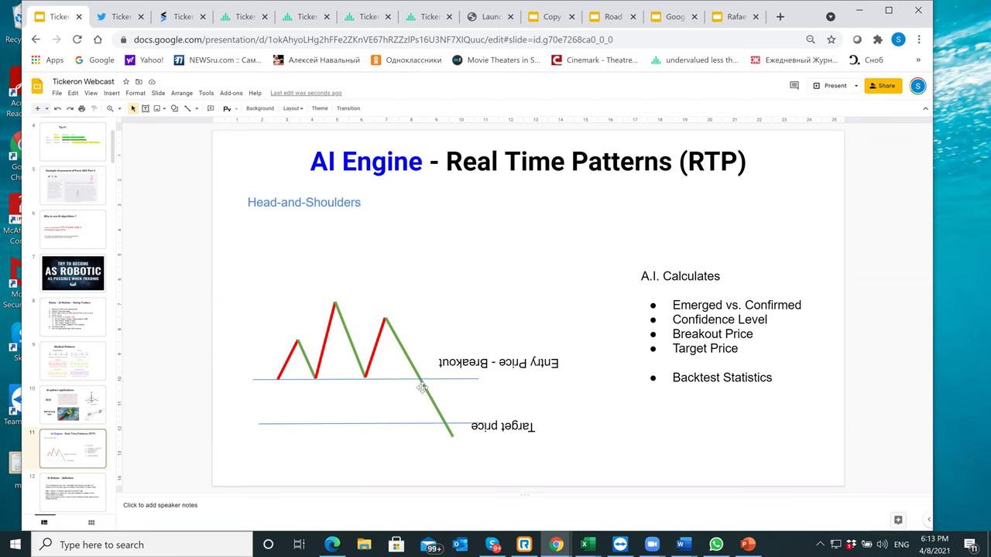
# - Flip the head-and-shoulders drawing back upright and stretch its height down toward the lower part of the slide
pyautogui.click(447, 424)
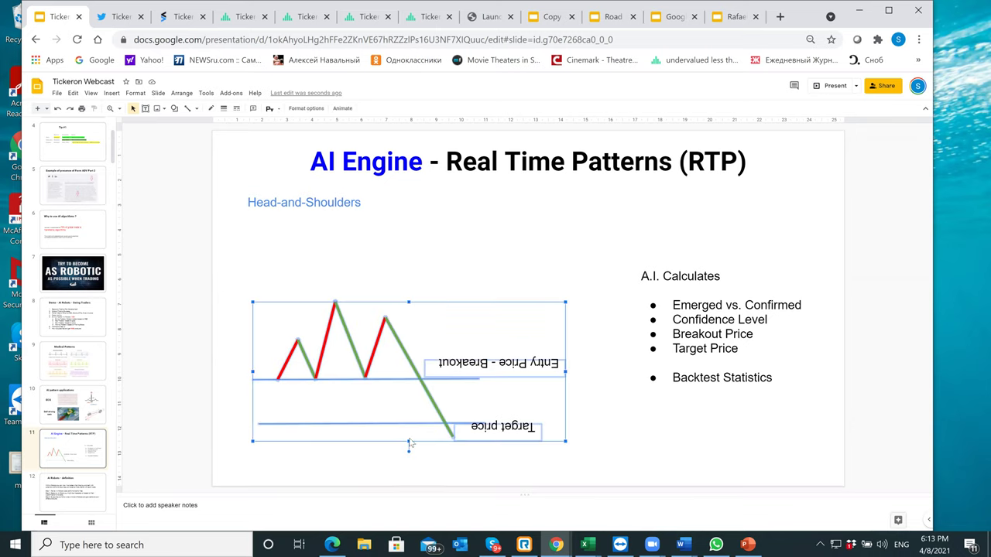
pyautogui.moveTo(408, 442); pyautogui.dragTo(399, 259)
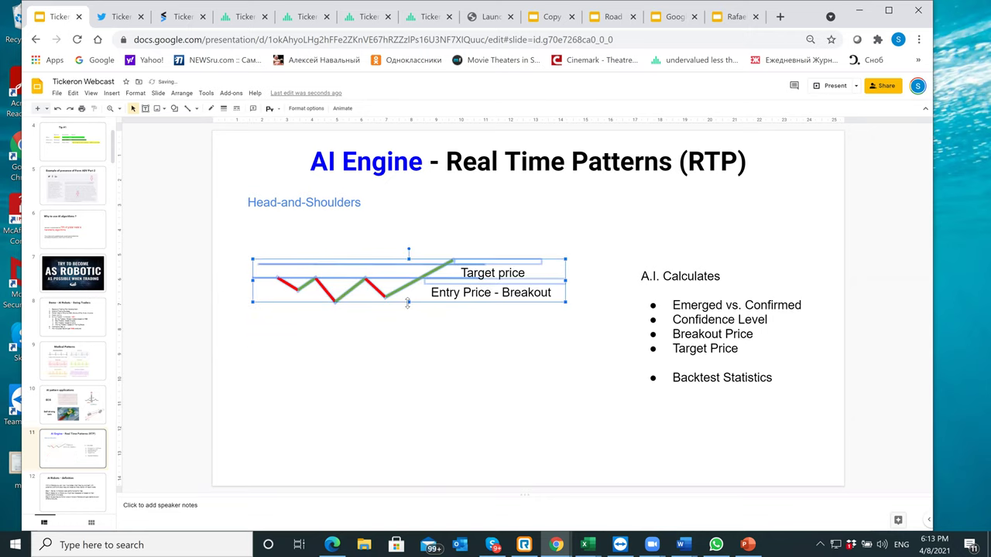
pyautogui.moveTo(410, 432); pyautogui.dragTo(409, 449)
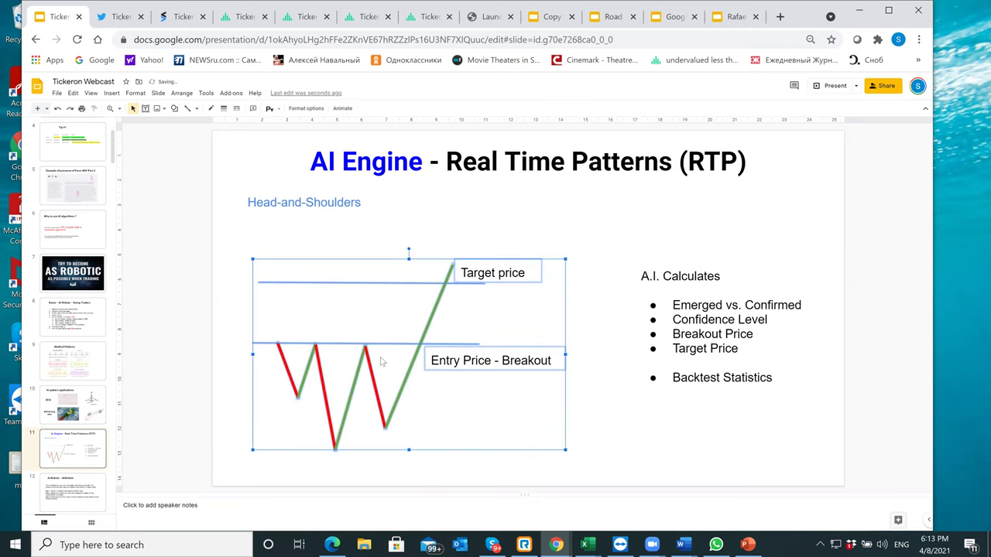
# - Reshape the head-and-shoulders drawing by narrowing it, enlarging its Entry Price - Breakout text box, widening the whole drawing and reducing its height
pyautogui.click(565, 353)
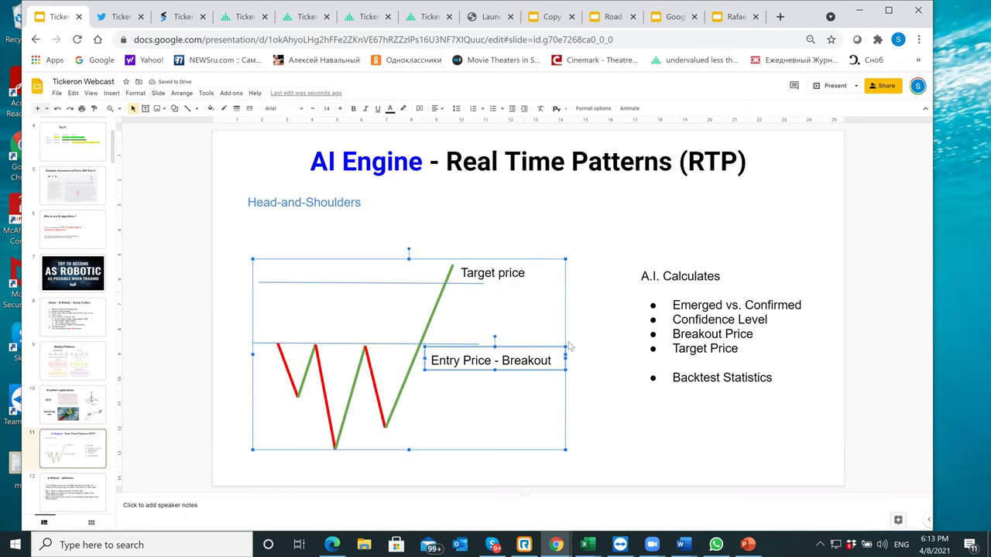
pyautogui.click(567, 326)
pyautogui.click(555, 360)
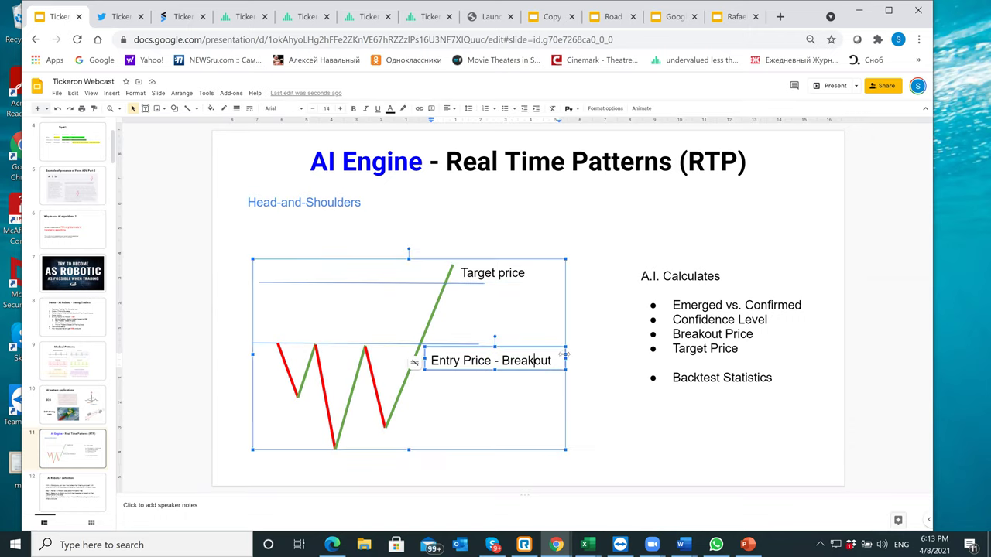
pyautogui.moveTo(568, 450); pyautogui.dragTo(367, 436)
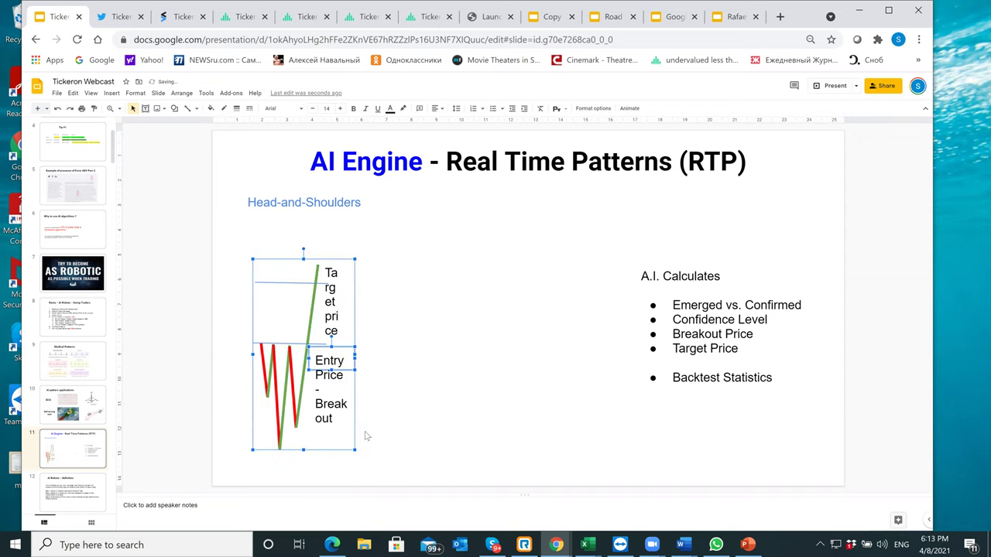
pyautogui.moveTo(354, 357); pyautogui.dragTo(496, 339)
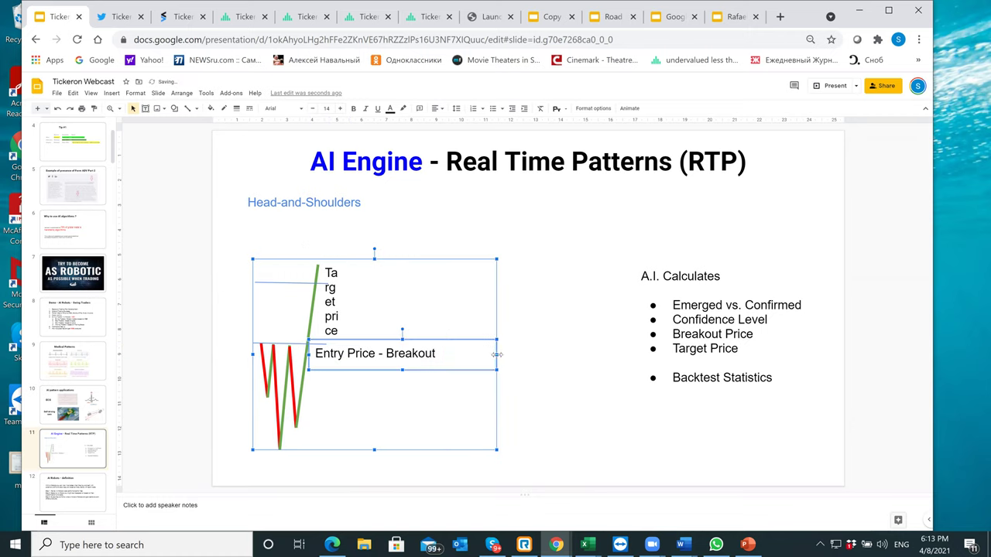
pyautogui.moveTo(308, 356); pyautogui.dragTo(587, 373)
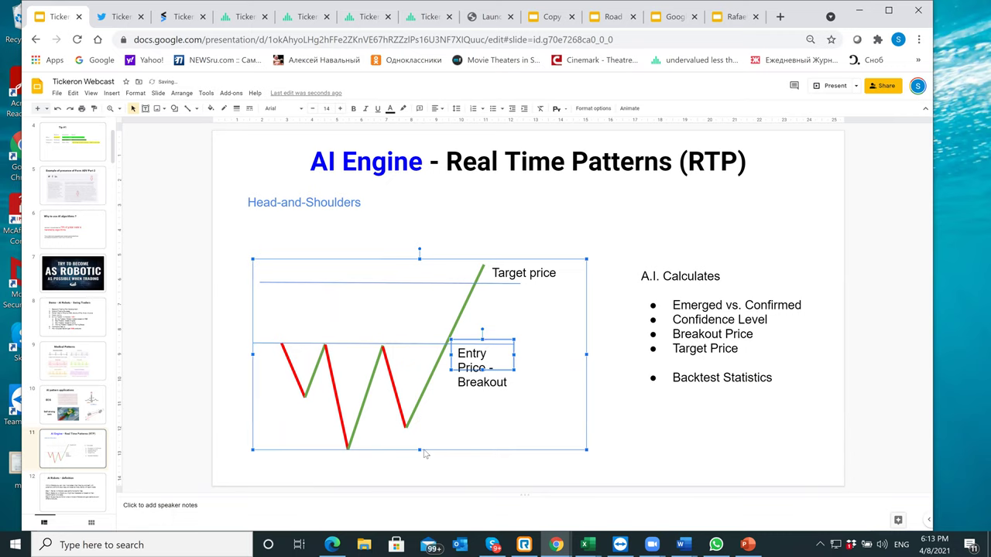
pyautogui.moveTo(410, 367); pyautogui.dragTo(409, 367)
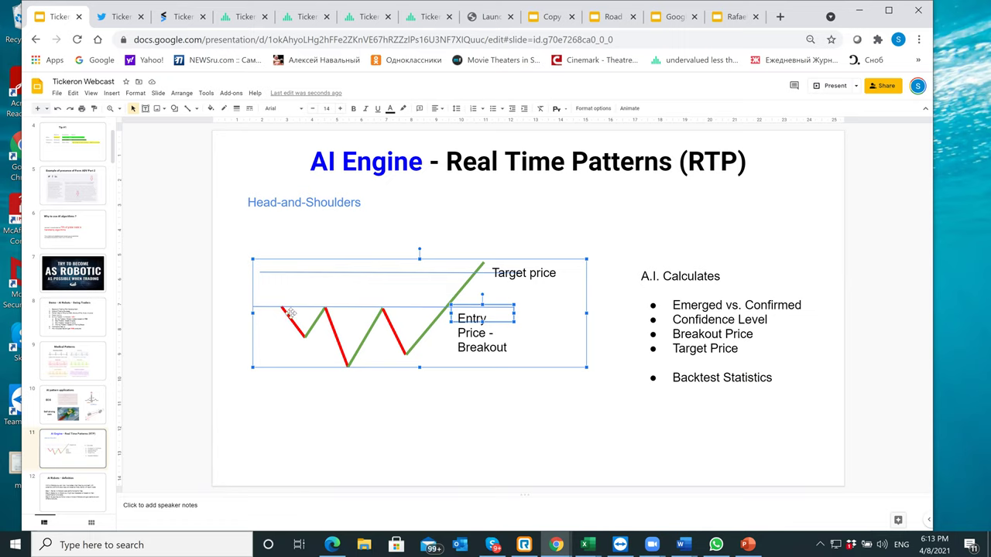
# - Switch to Tickeron, open Pattern Types and Stats in the AI Pattern Search Engine, and compare the bearish and bullish patterns
pyautogui.click(242, 18)
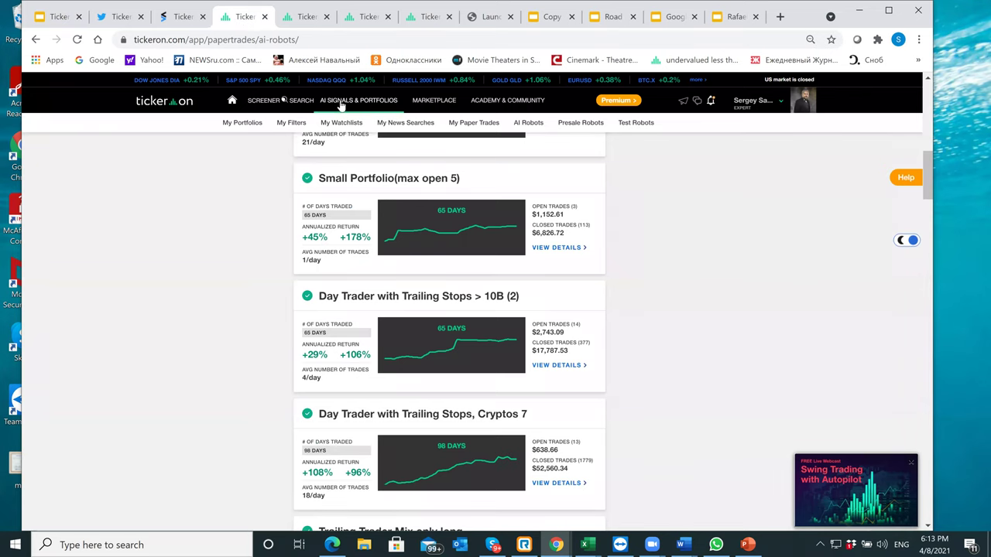
pyautogui.moveTo(341, 105)
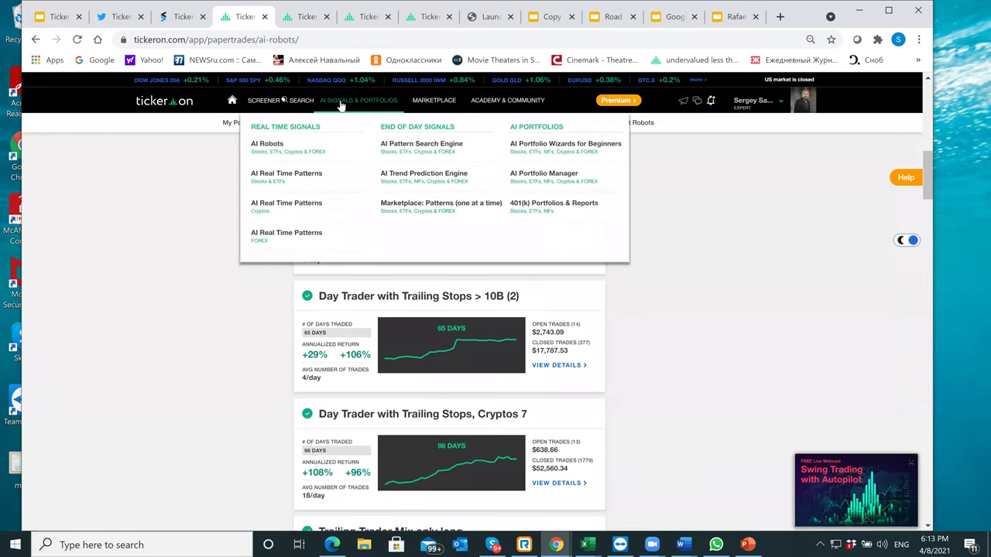
pyautogui.click(418, 149)
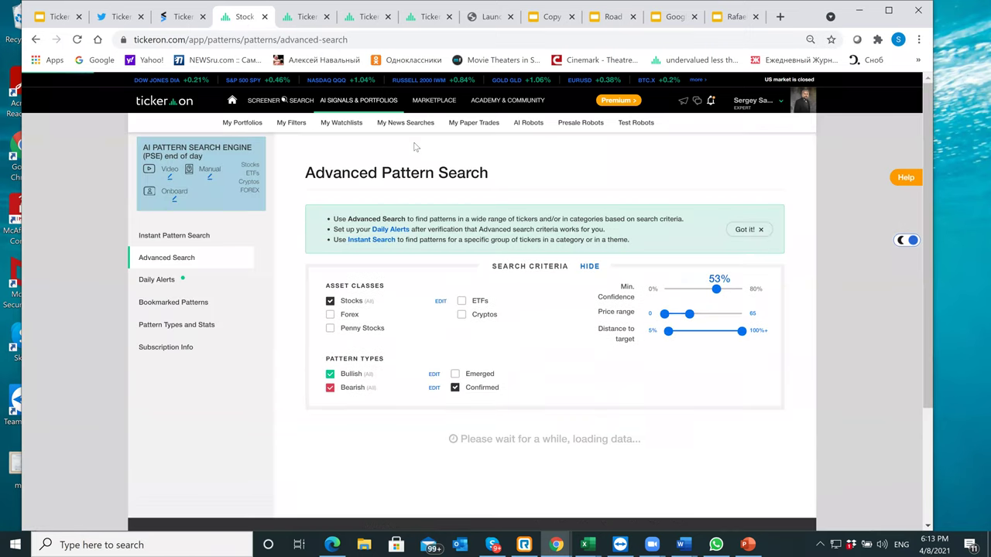
pyautogui.click(192, 325)
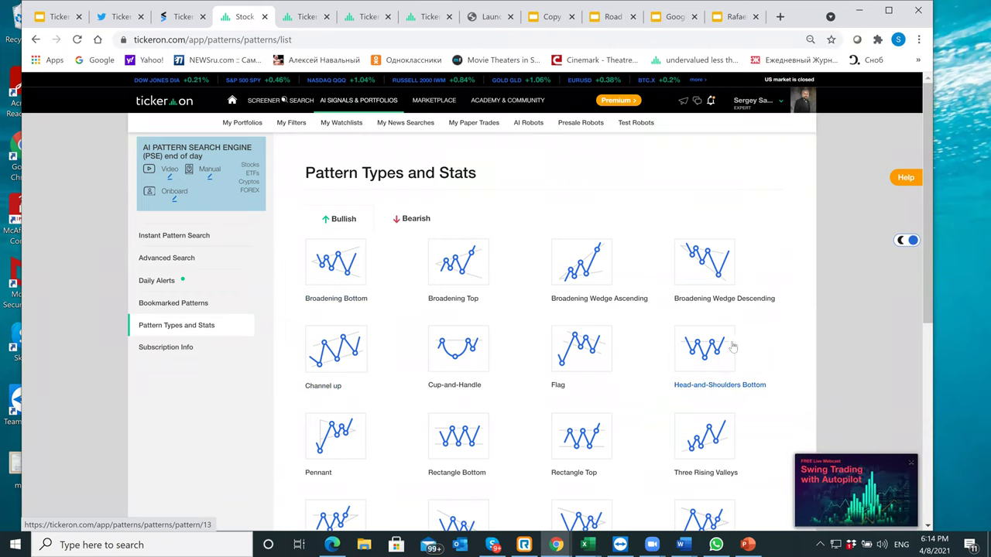
pyautogui.click(400, 220)
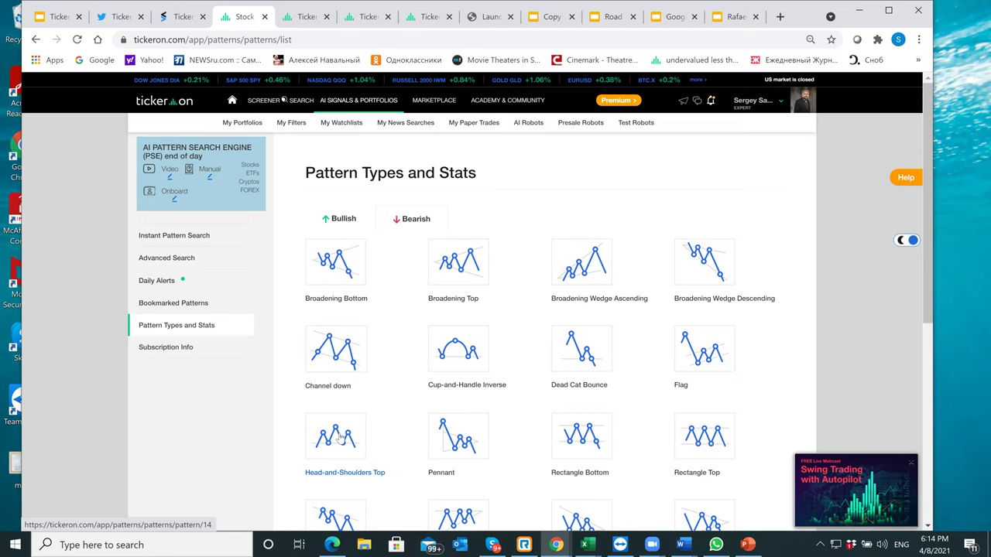
pyautogui.click(338, 220)
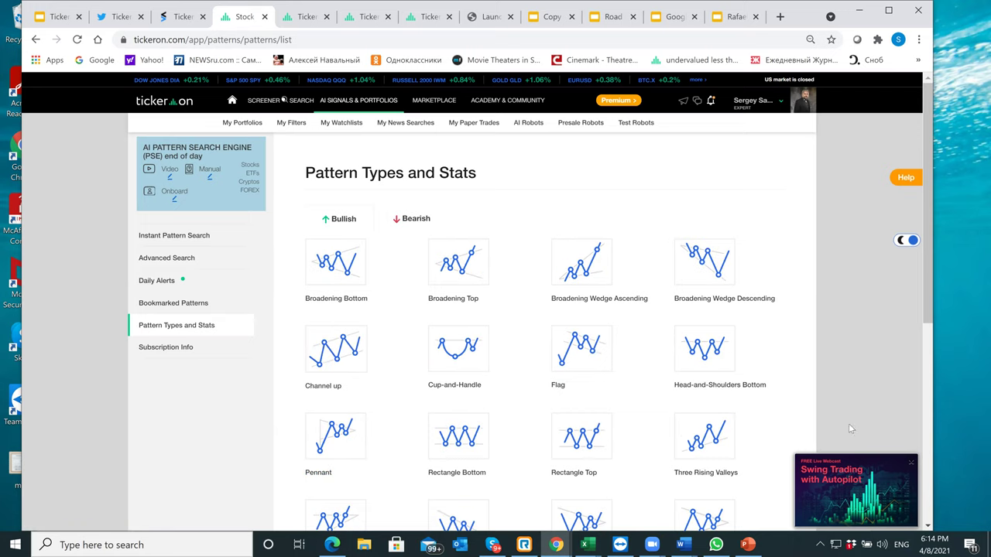
# - Open the bullish Head-and-Shoulders Bottom pattern and view its A.I. Historical Results for stocks with the confidence level set to 70+
pyautogui.click(709, 354)
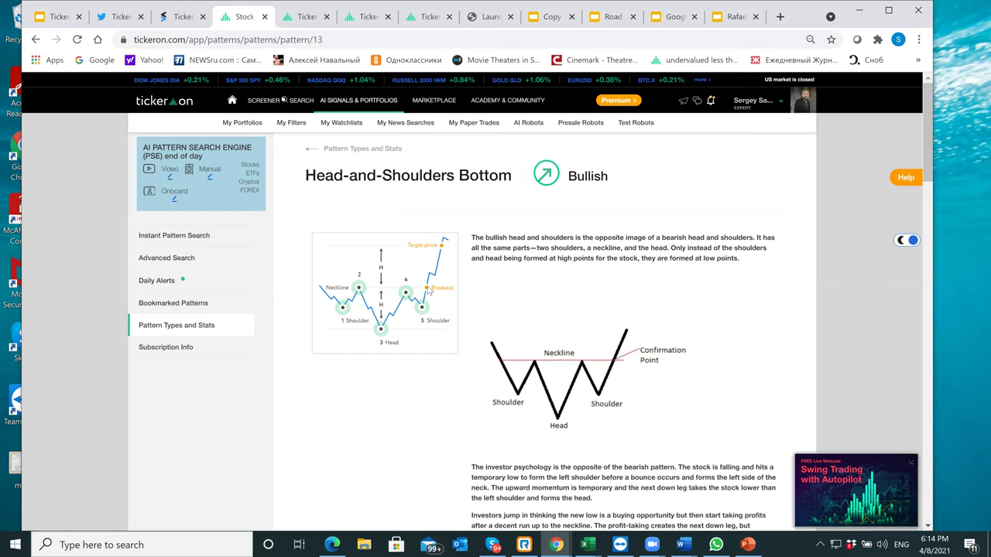
pyautogui.scroll(-10, 444, 248)
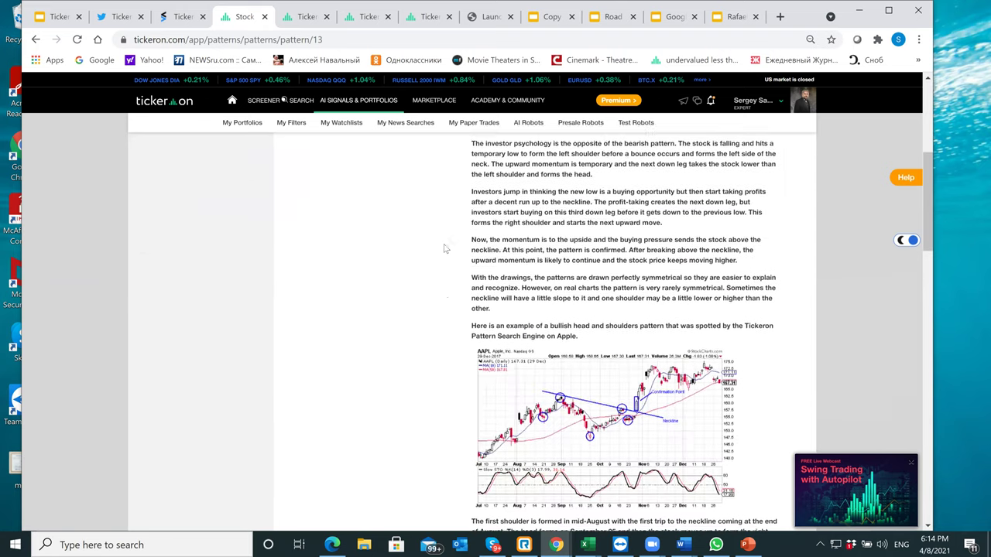
pyautogui.scroll(-5, 444, 248)
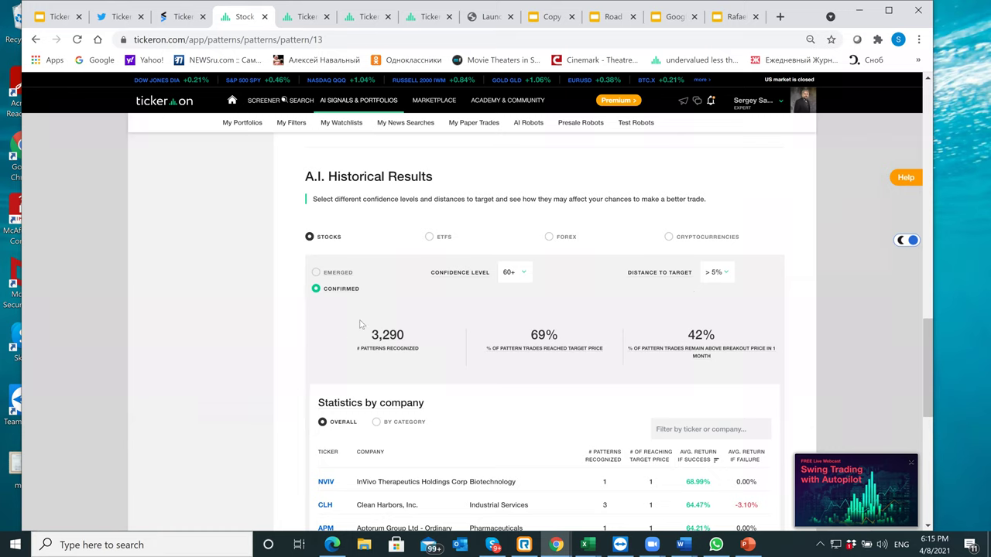
pyautogui.click(524, 273)
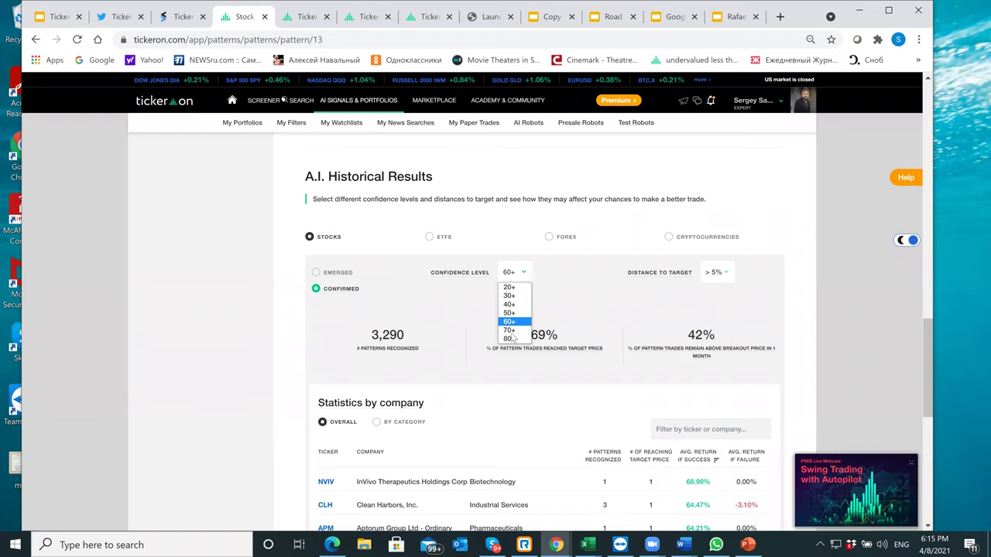
pyautogui.click(516, 331)
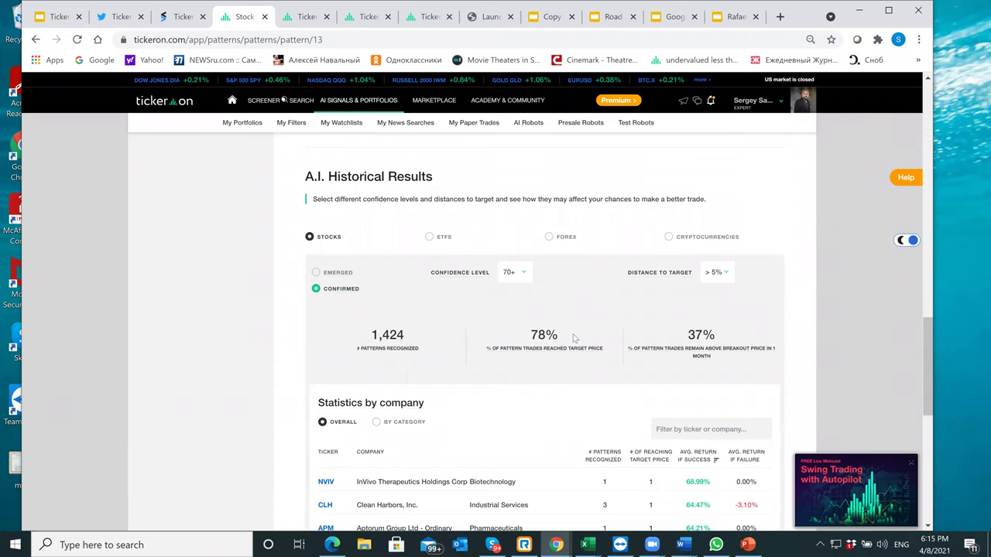
# - Go back to Pattern Types and Stats and open the bullish Cup-and-Handle pattern to view its A.I. Historical Results
pyautogui.scroll(15, 573, 339)
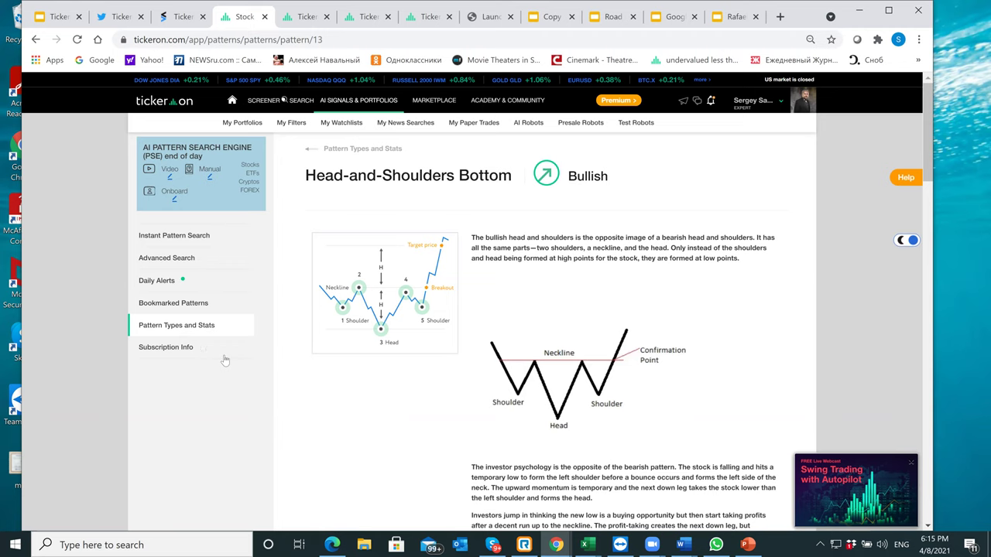
pyautogui.click(210, 330)
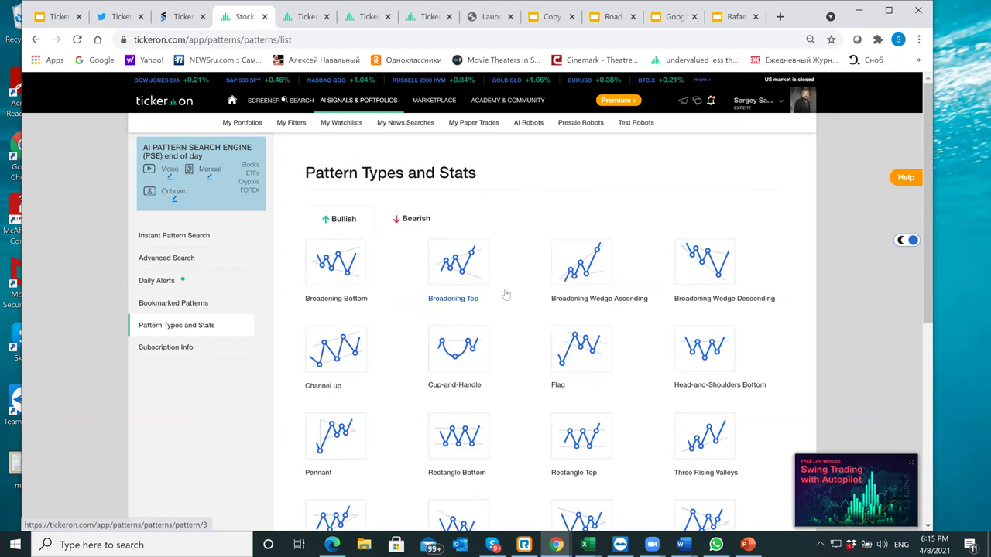
pyautogui.click(459, 387)
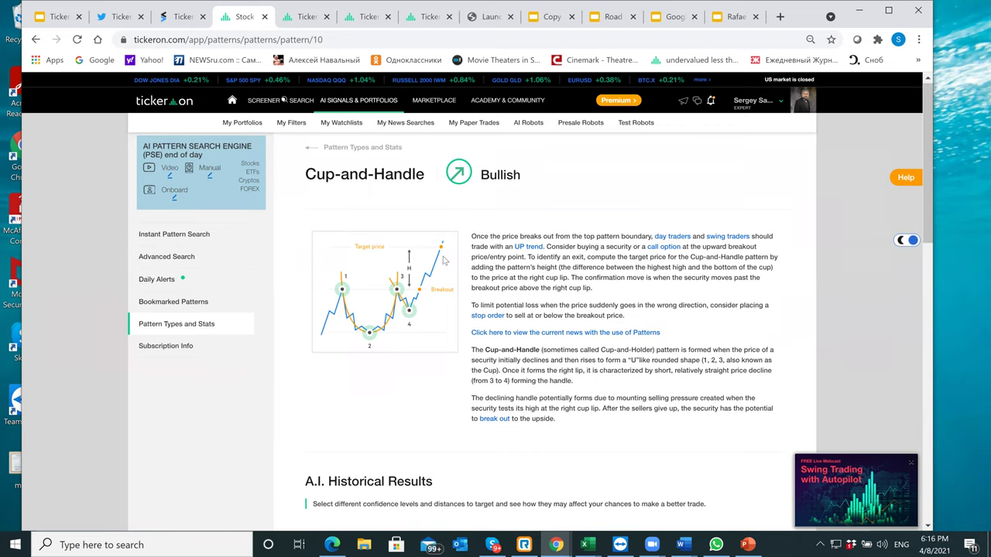
pyautogui.scroll(-5, 445, 287)
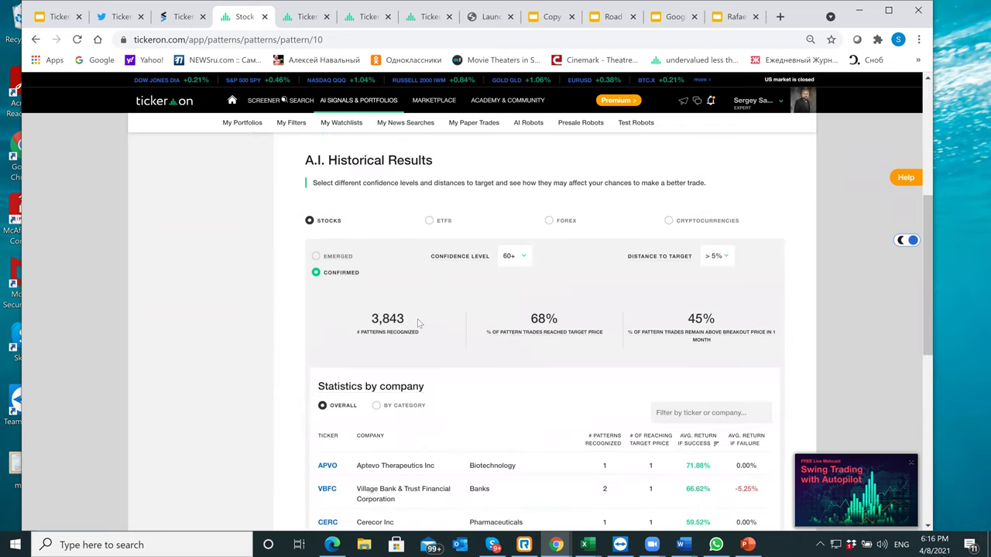
# - Compare the Cup-and-Handle A.I. Historical Results for emerged patterns with those for confirmed patterns
pyautogui.click(329, 271)
pyautogui.scroll(4, 327, 261)
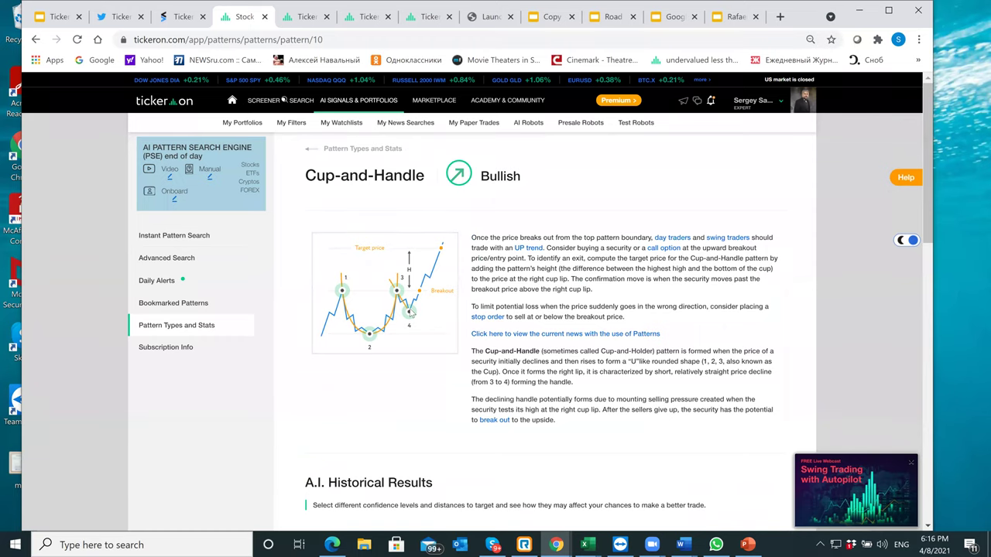
pyautogui.scroll(-3, 422, 293)
pyautogui.click(316, 322)
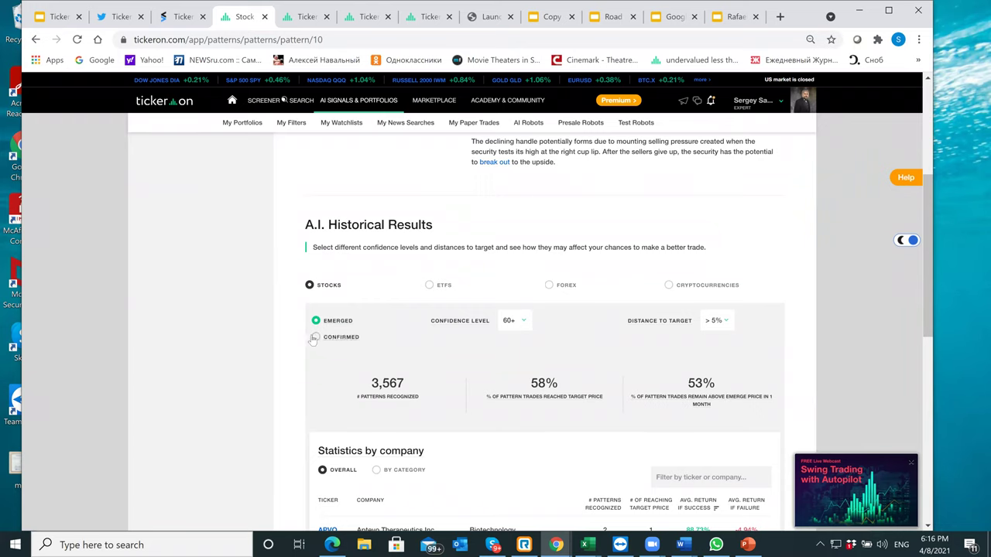
pyautogui.click(315, 339)
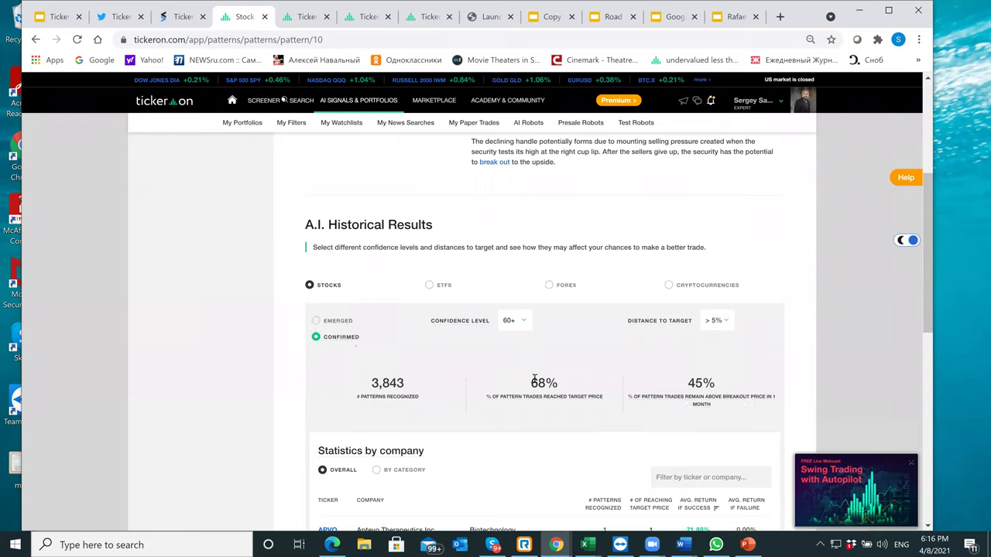
# - Filter the confirmed Cup-and-Handle results by confidence level 70+, then 80+, and set the distance to target to > 7%
pyautogui.click(524, 323)
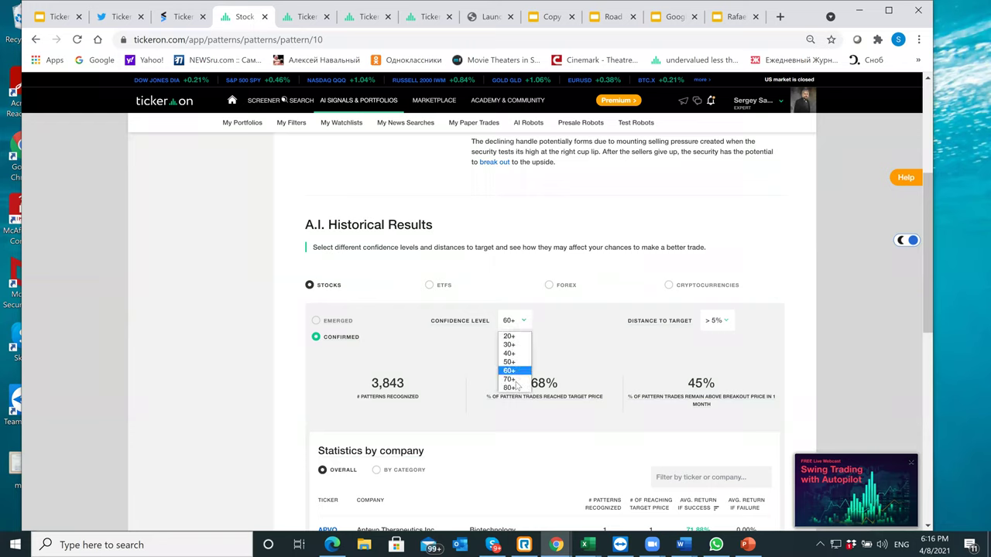
pyautogui.click(511, 379)
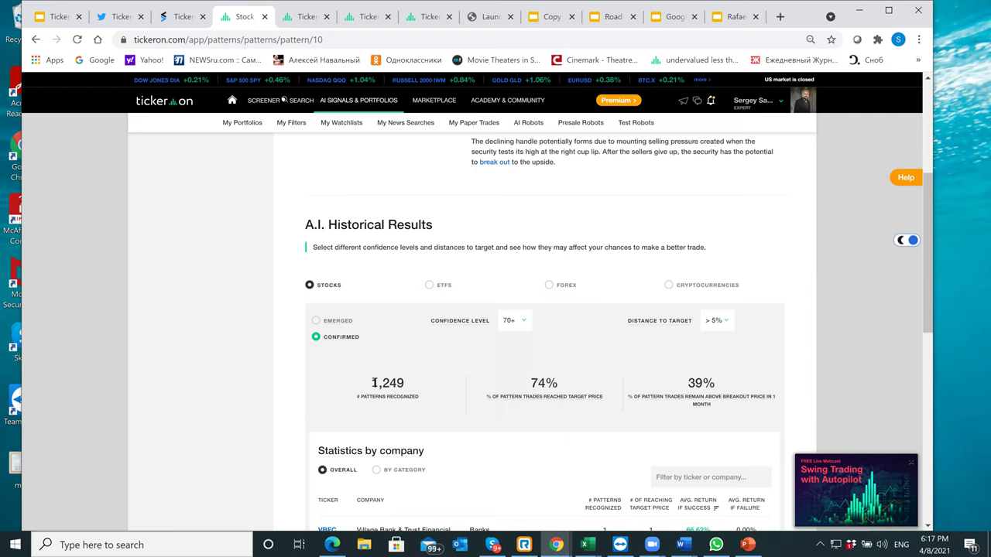
pyautogui.click(517, 321)
pyautogui.click(510, 388)
pyautogui.click(724, 323)
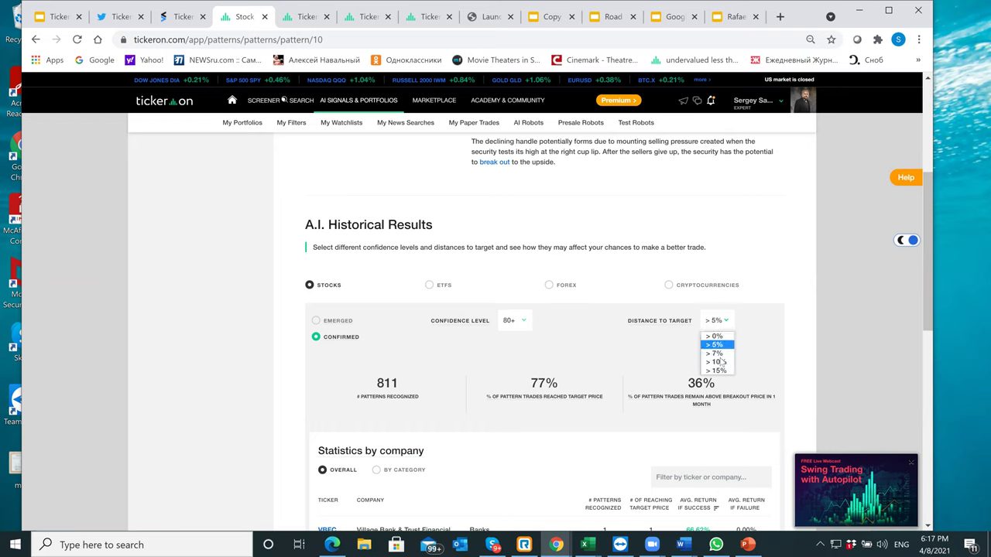
pyautogui.click(718, 355)
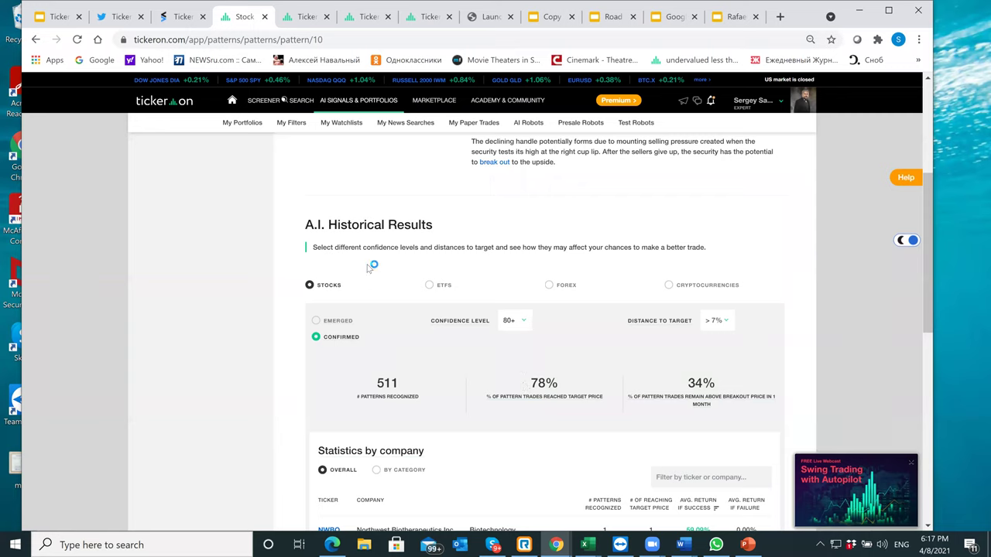
# - Open Advanced Search, look at Instant Pattern Search for comparison, and return to the Advanced Pattern Search page
pyautogui.scroll(3, 370, 269)
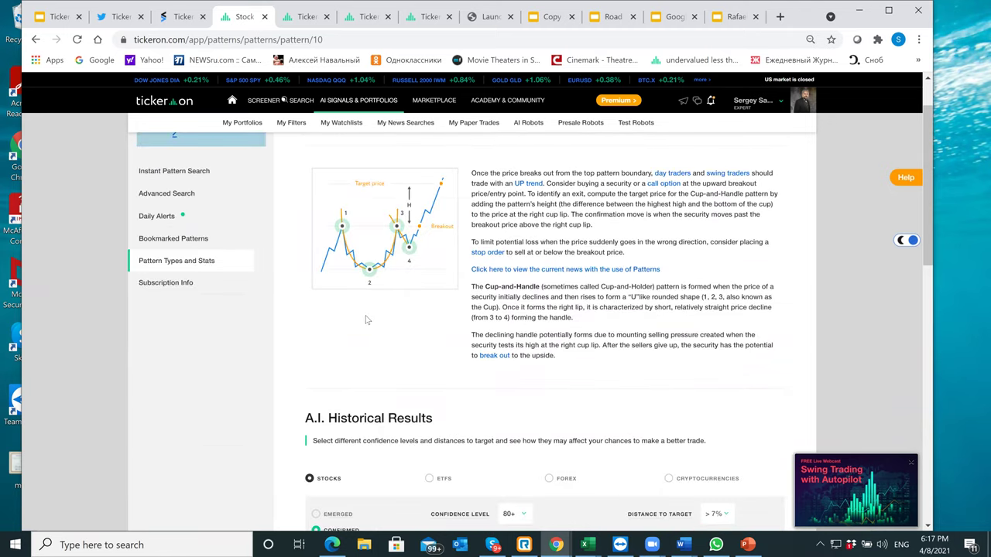
pyautogui.scroll(1, 367, 320)
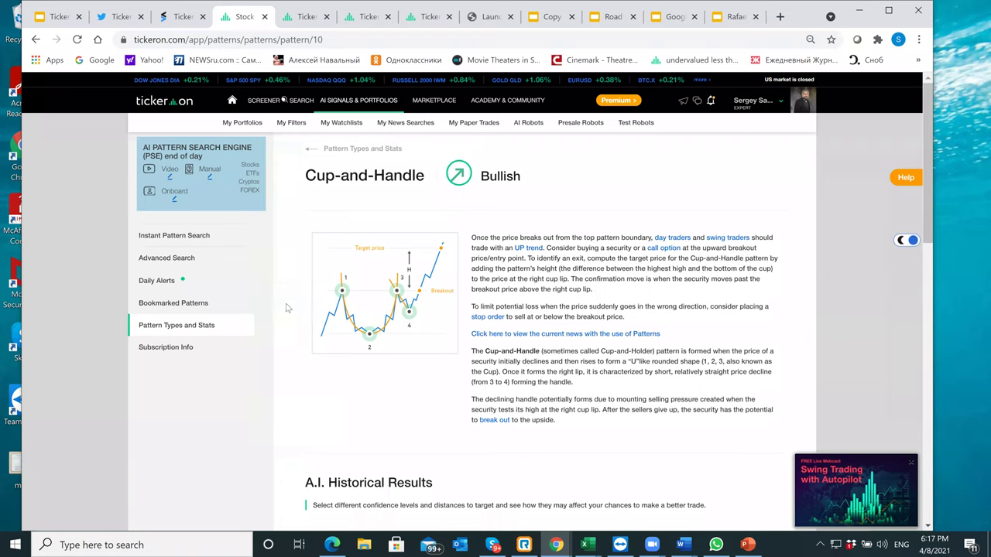
pyautogui.click(183, 264)
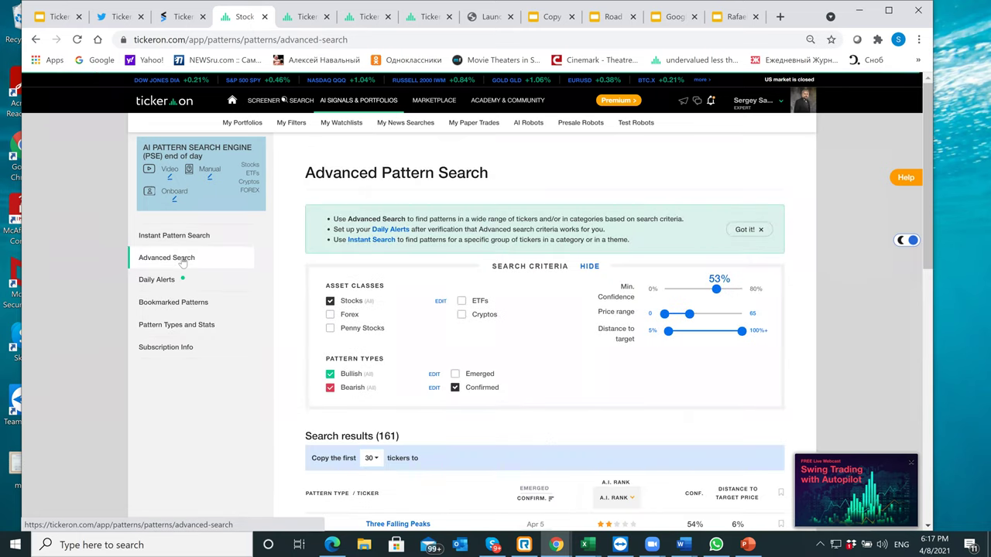
pyautogui.click(198, 240)
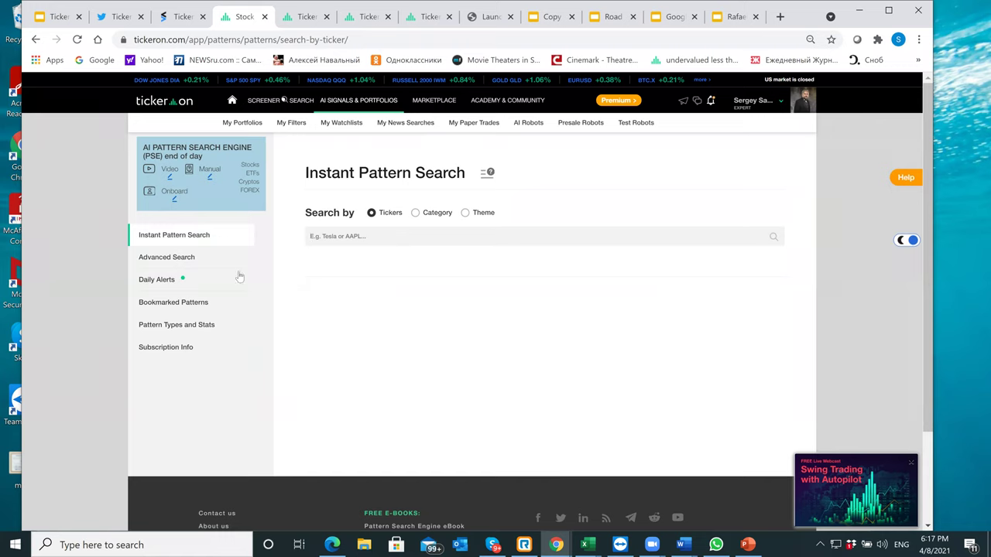
pyautogui.click(195, 257)
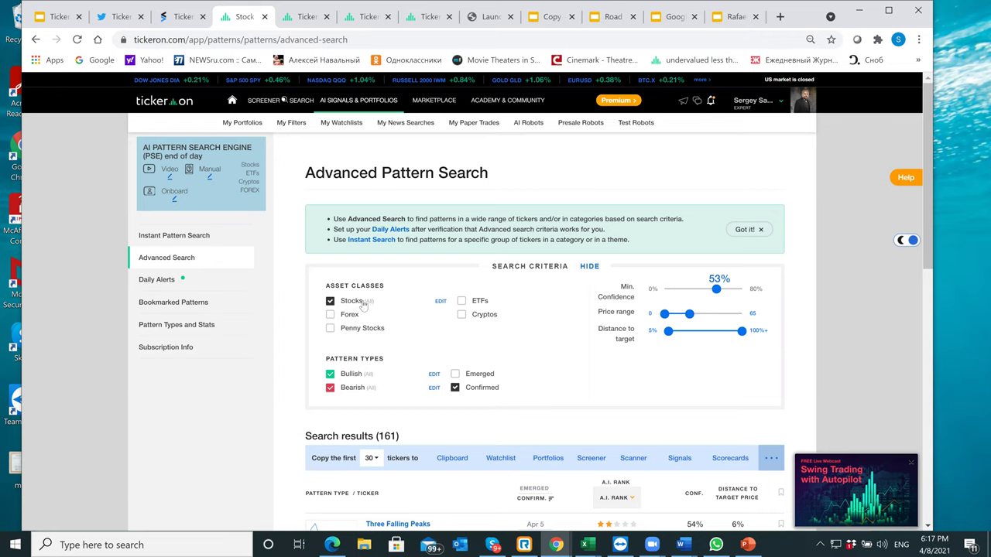
# - Try limiting the stock search list to the Banks and Biotechnology categories, look at the ticker entry option, and discard the changes
pyautogui.click(440, 302)
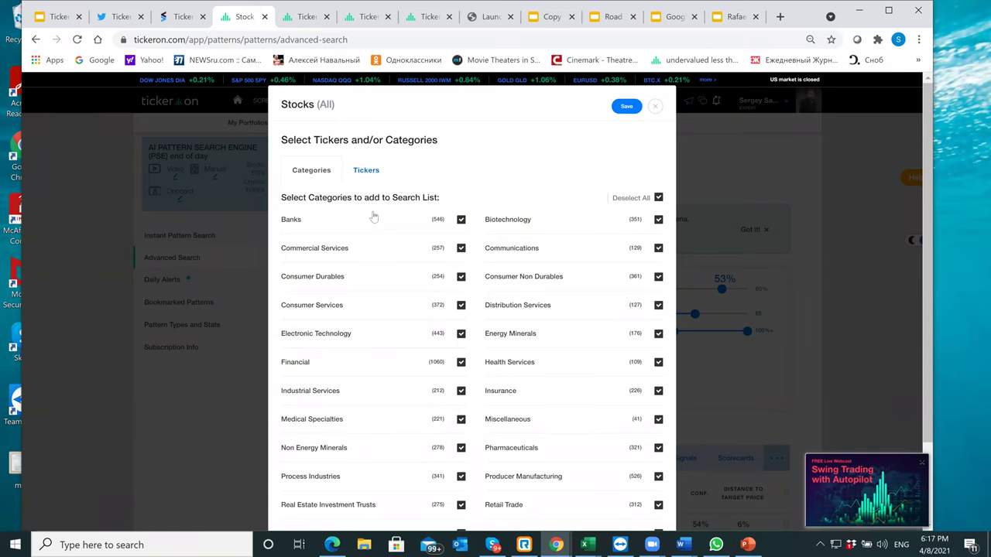
pyautogui.click(379, 172)
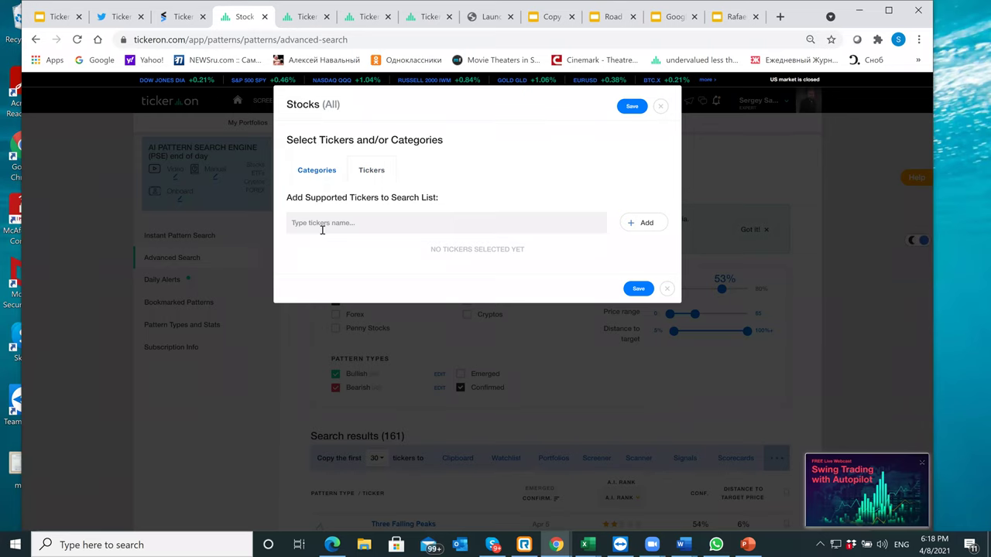
pyautogui.click(322, 172)
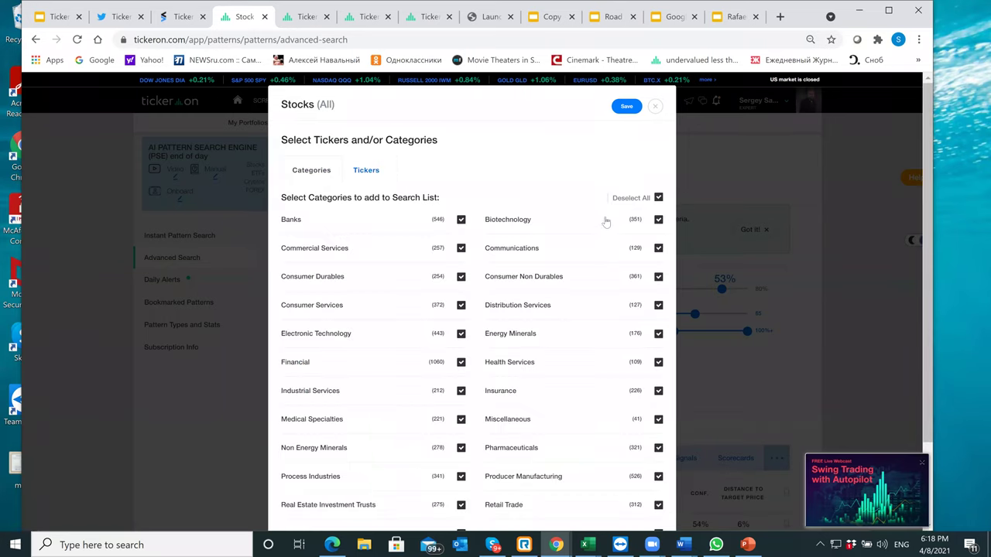
pyautogui.click(652, 199)
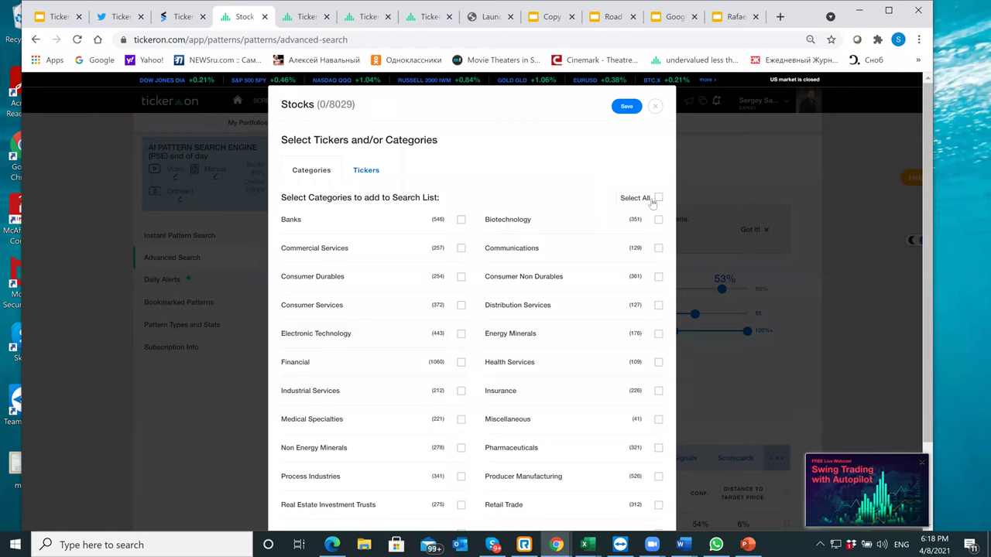
pyautogui.click(461, 222)
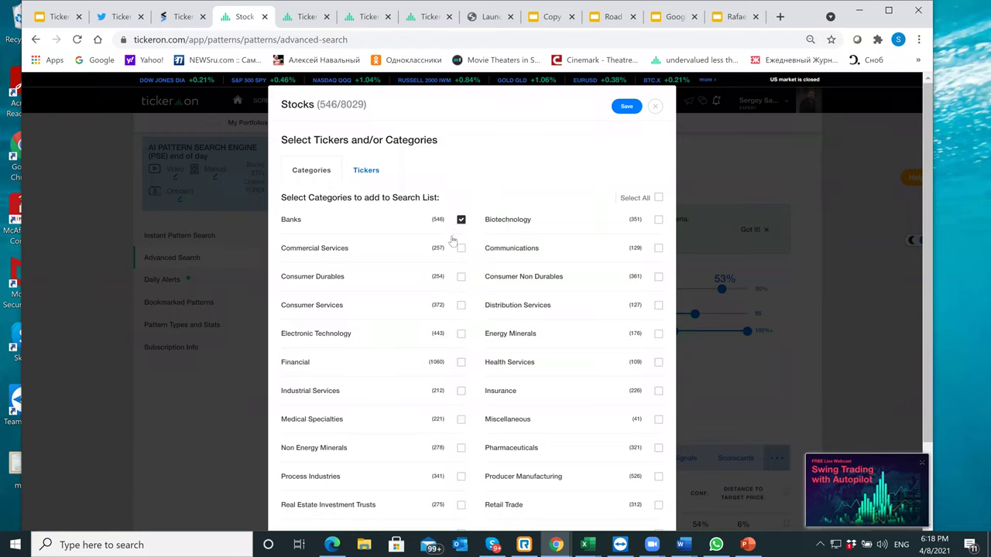
pyautogui.click(658, 221)
pyautogui.click(372, 172)
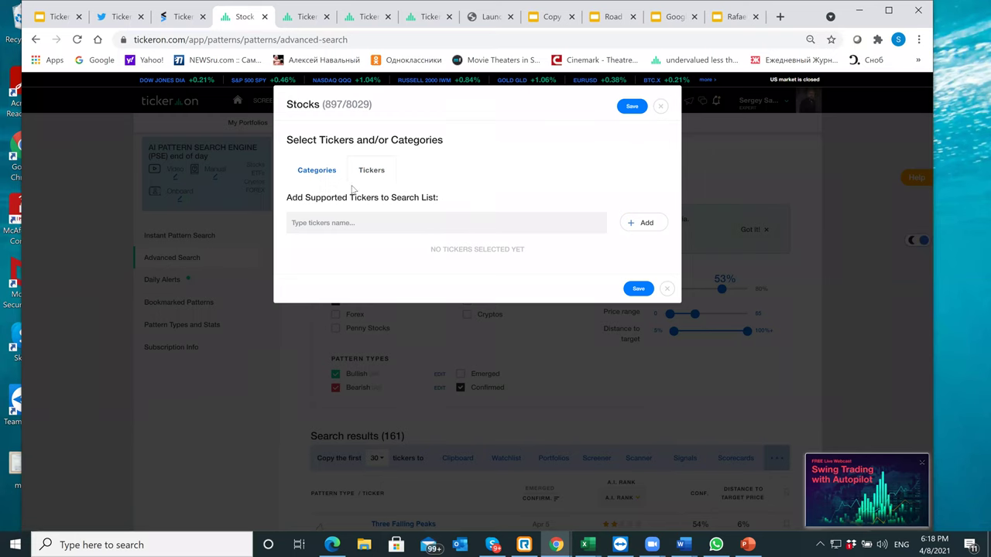
pyautogui.click(327, 176)
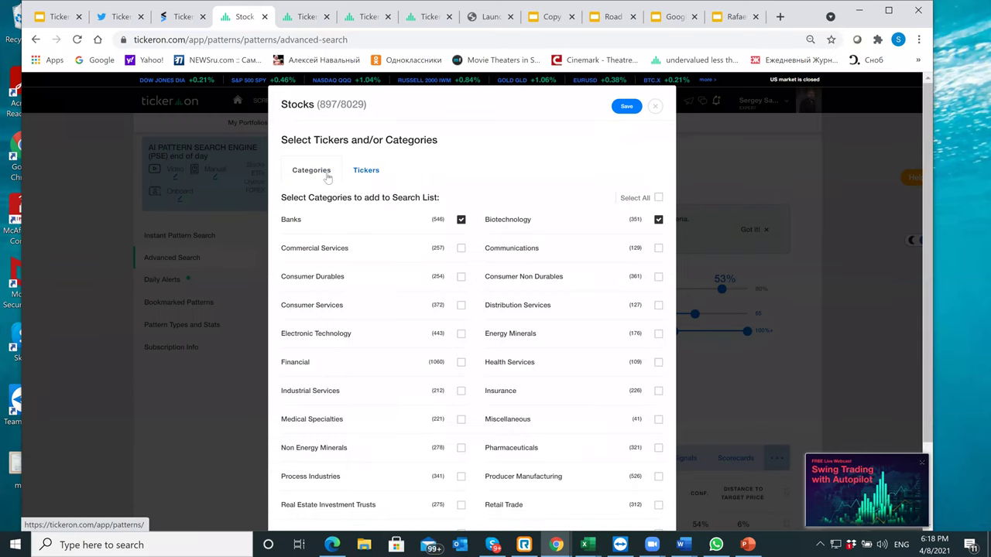
pyautogui.click(655, 106)
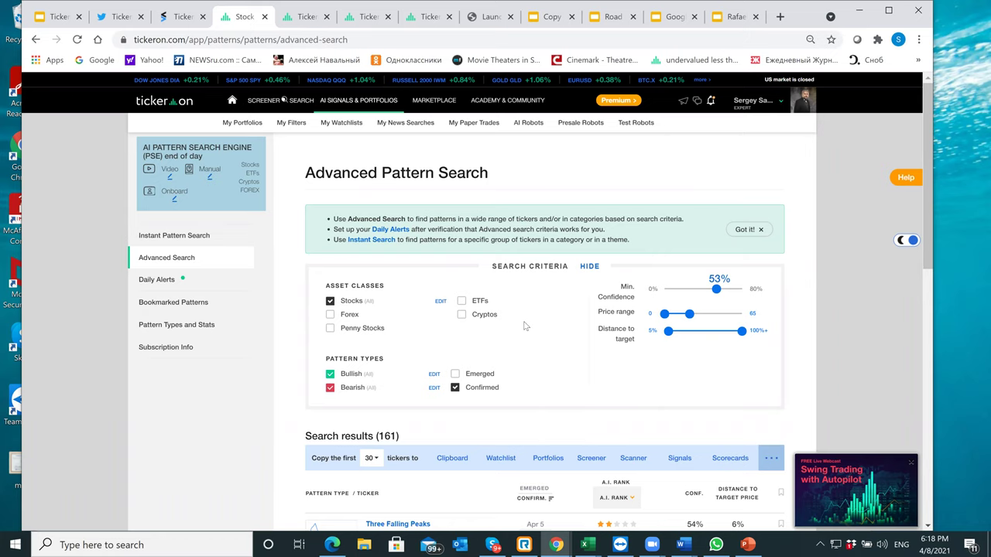
# - Edit the bullish pattern types, try selecting only the four leading Broadening patterns, and clear the whole selection
pyautogui.scroll(-1, 523, 326)
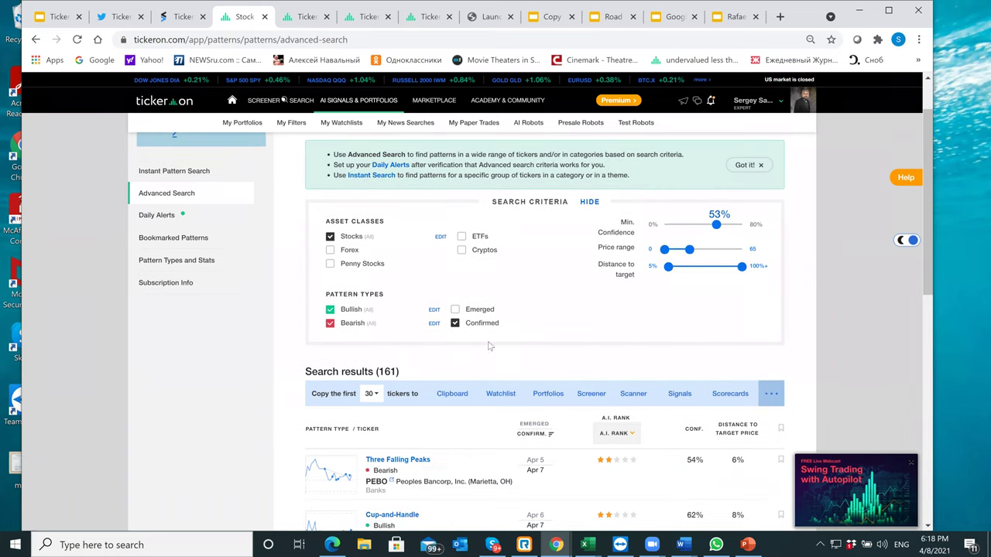
pyautogui.click(434, 310)
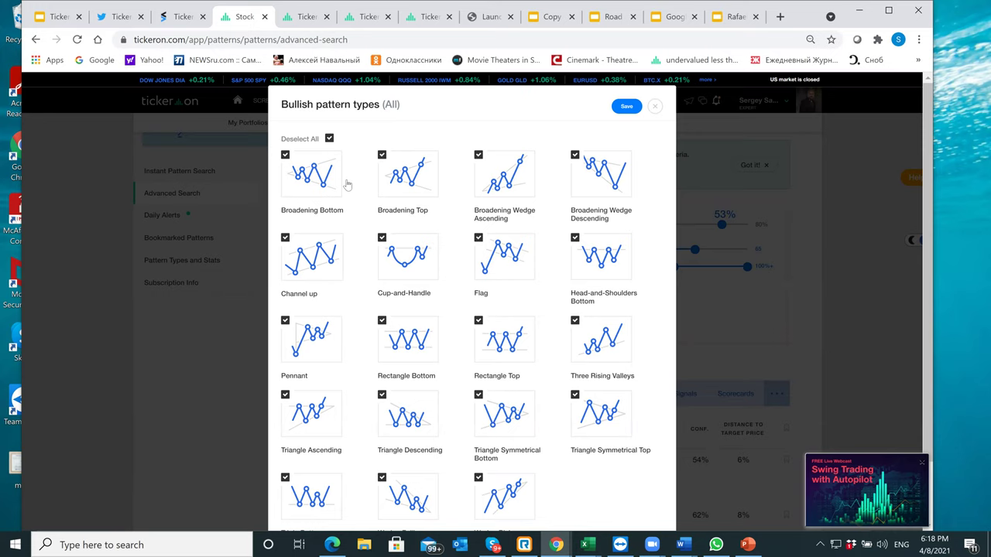
pyautogui.click(329, 139)
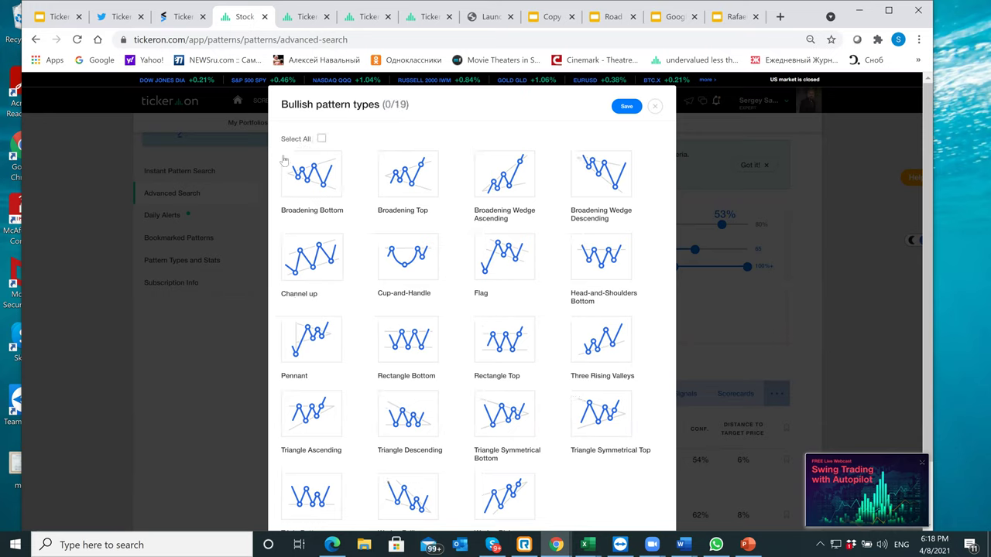
pyautogui.click(284, 157)
pyautogui.click(384, 158)
pyautogui.click(500, 167)
pyautogui.click(569, 164)
pyautogui.click(321, 139)
pyautogui.click(321, 139)
# - Choose Channel up, Rectangle Bottom, Rectangle Top and Triple Bottoms as the bullish pattern types, and close without saving
pyautogui.click(286, 238)
pyautogui.click(433, 346)
pyautogui.click(488, 346)
pyautogui.scroll(-1, 331, 431)
pyautogui.scroll(-2, 331, 431)
pyautogui.click(306, 440)
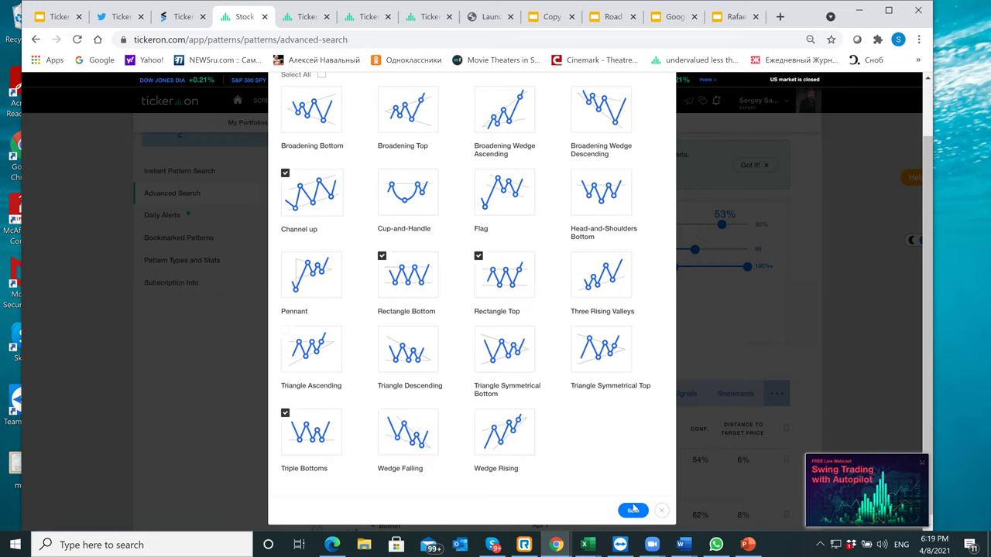
pyautogui.click(662, 511)
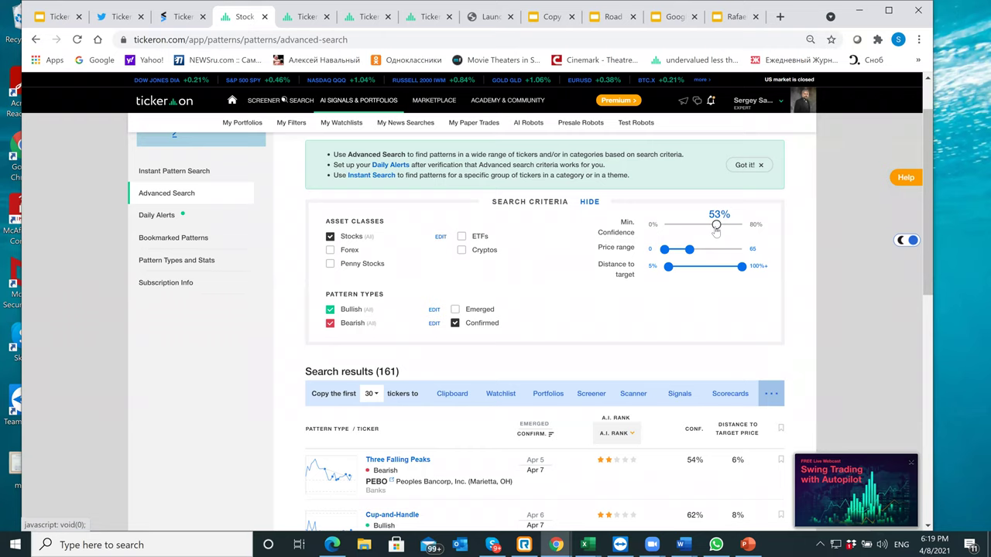
# - Set the minimum confidence to 59% in the search criteria and sort the search results by confidence
pyautogui.moveTo(716, 227); pyautogui.dragTo(722, 227)
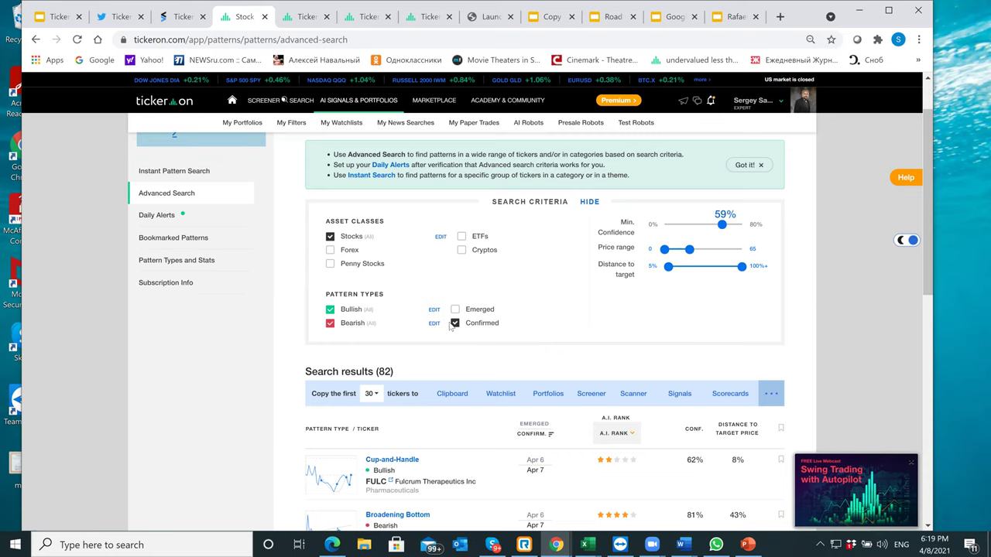
pyautogui.scroll(-3, 454, 327)
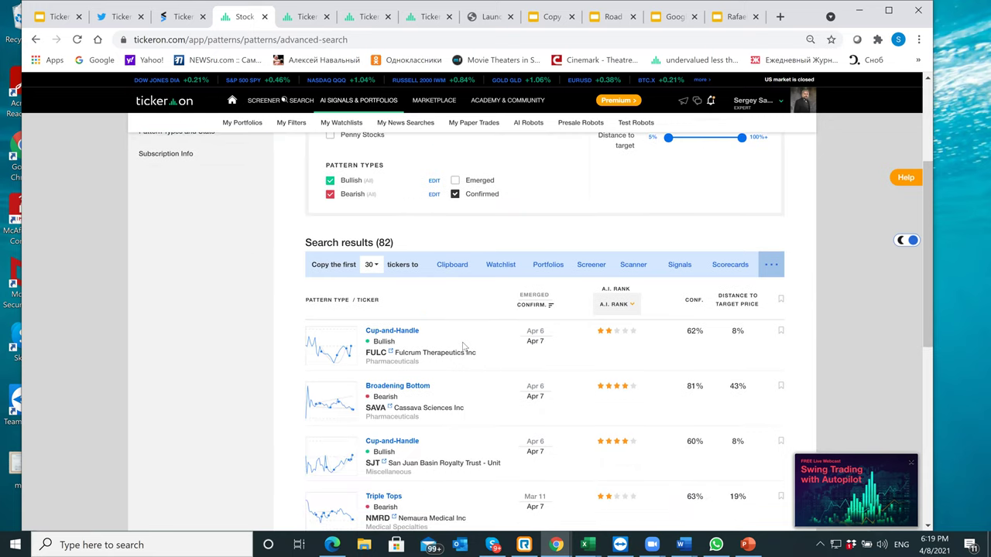
pyautogui.scroll(-1, 463, 344)
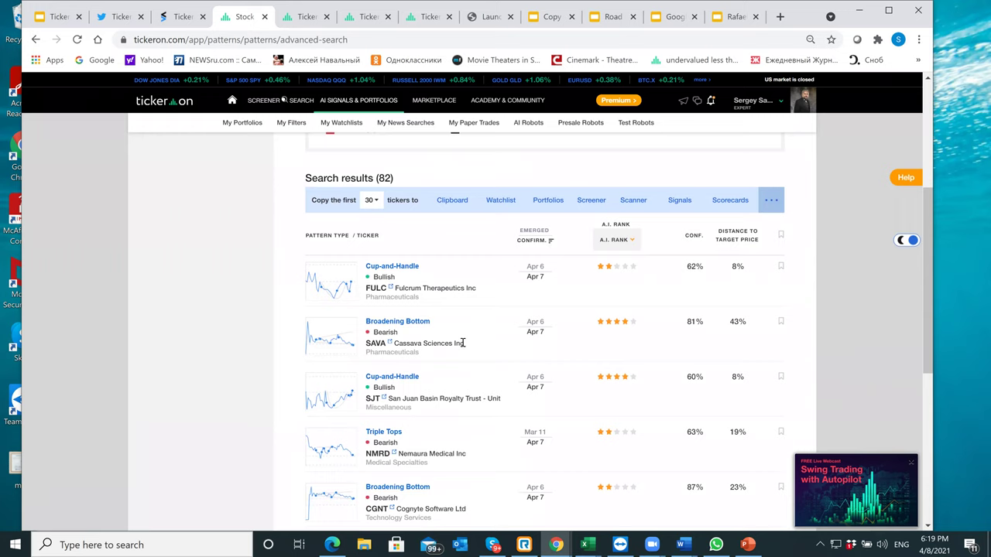
pyautogui.click(694, 237)
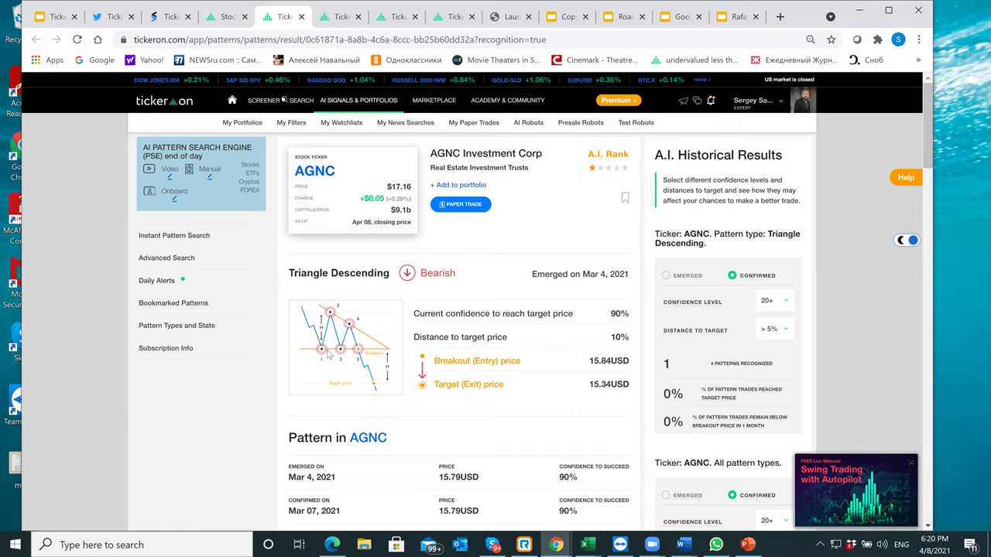
# - Examine the AGNC Triangle Descending pattern's chart, description and A.I. Historical Results, and return to the advanced search results
pyautogui.scroll(-3, 328, 354)
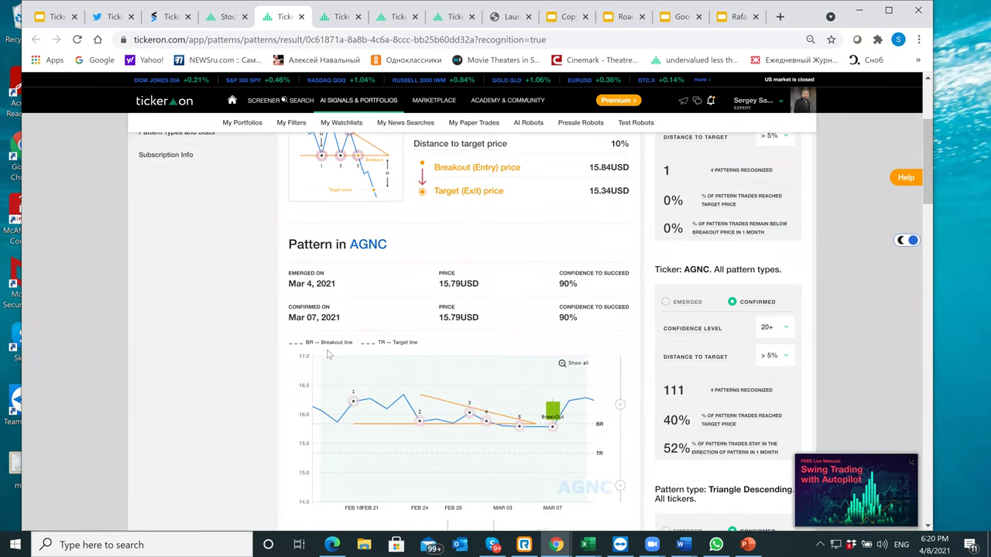
pyautogui.scroll(-2, 328, 354)
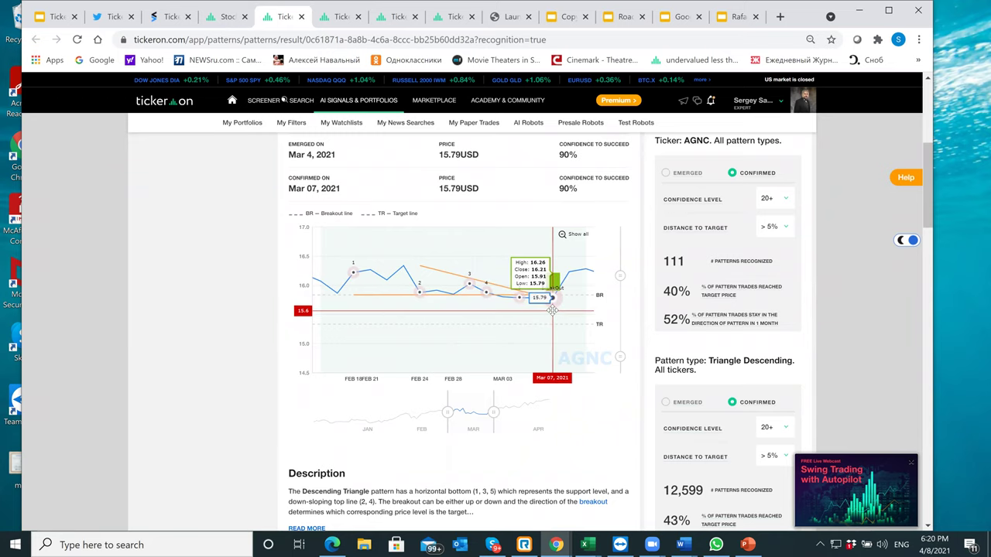
pyautogui.scroll(-6, 538, 329)
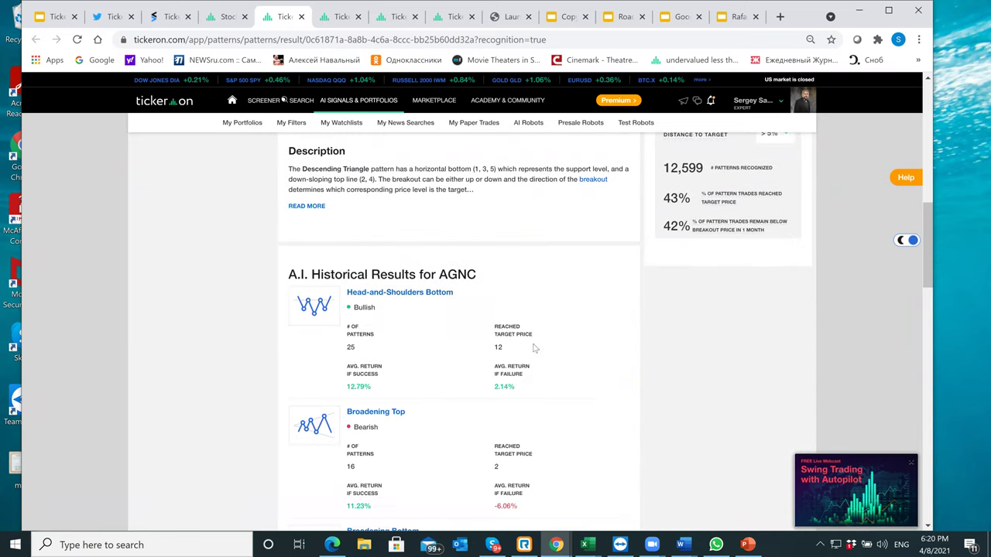
pyautogui.scroll(-1, 533, 349)
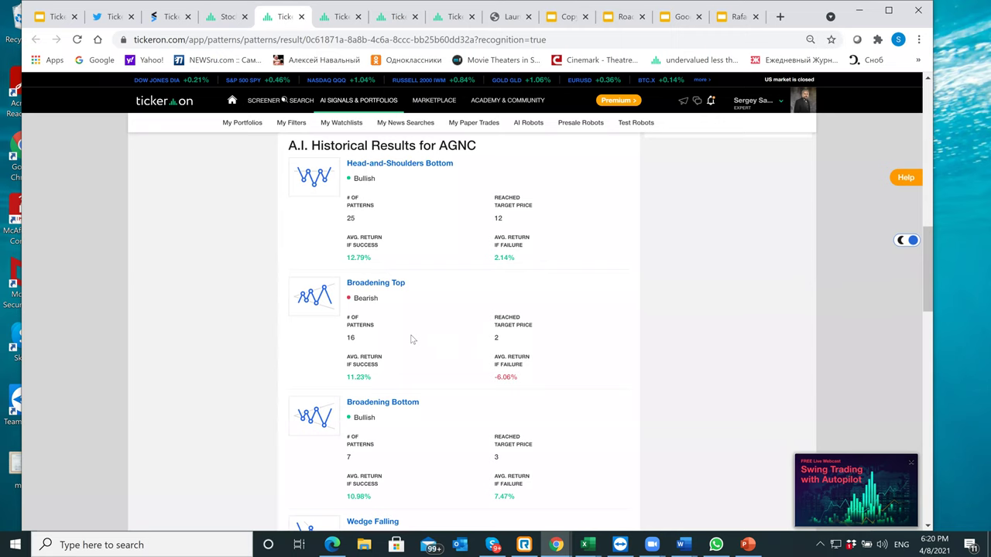
pyautogui.scroll(6, 412, 339)
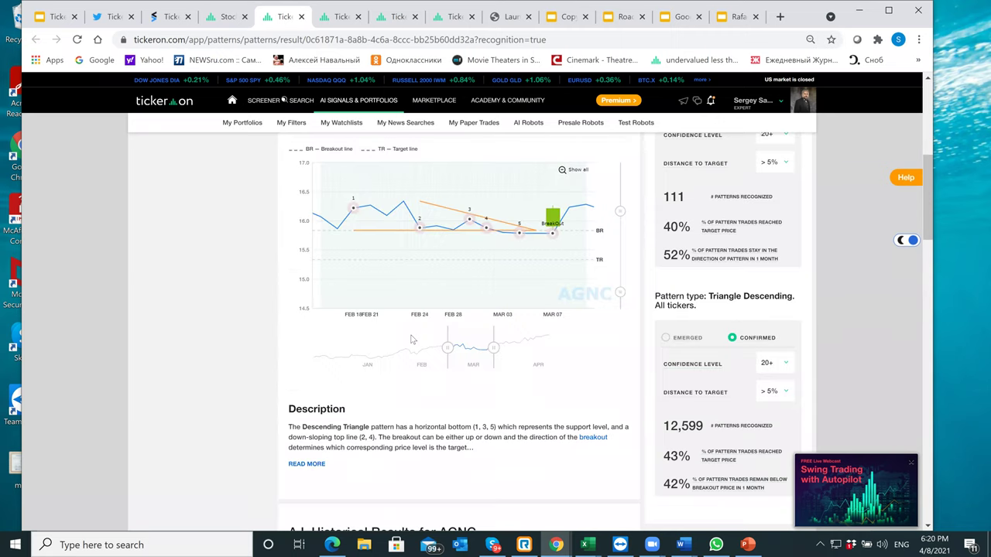
pyautogui.click(228, 17)
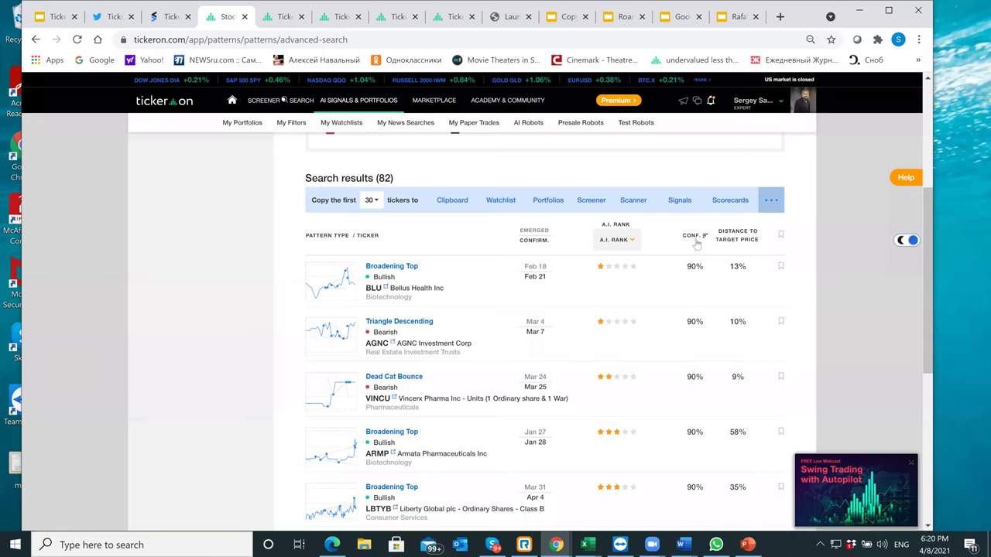
# - Sort the advanced search results by A.I. Rank and examine the SJT Cup-and-Handle pattern's prices, confidence and chart
pyautogui.click(612, 232)
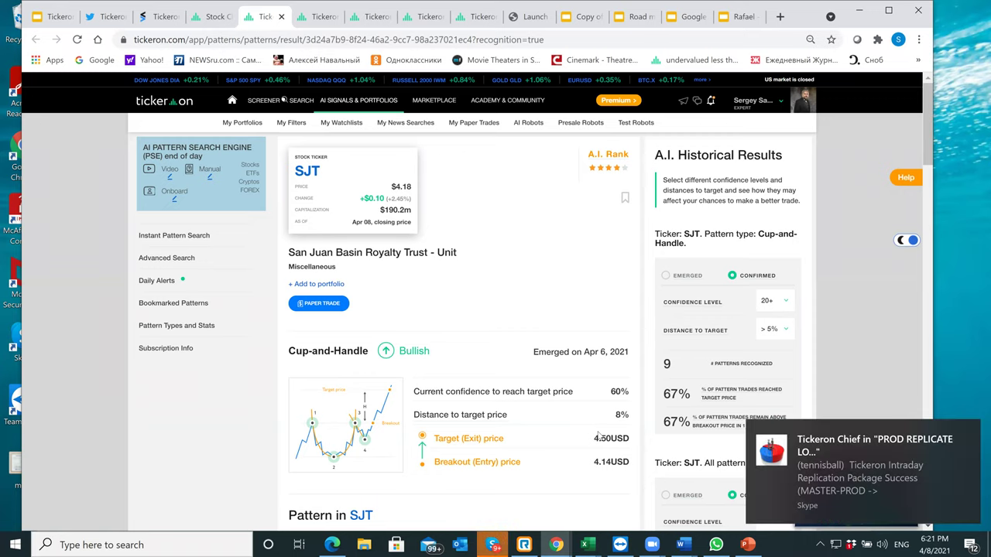
pyautogui.scroll(-2, 584, 426)
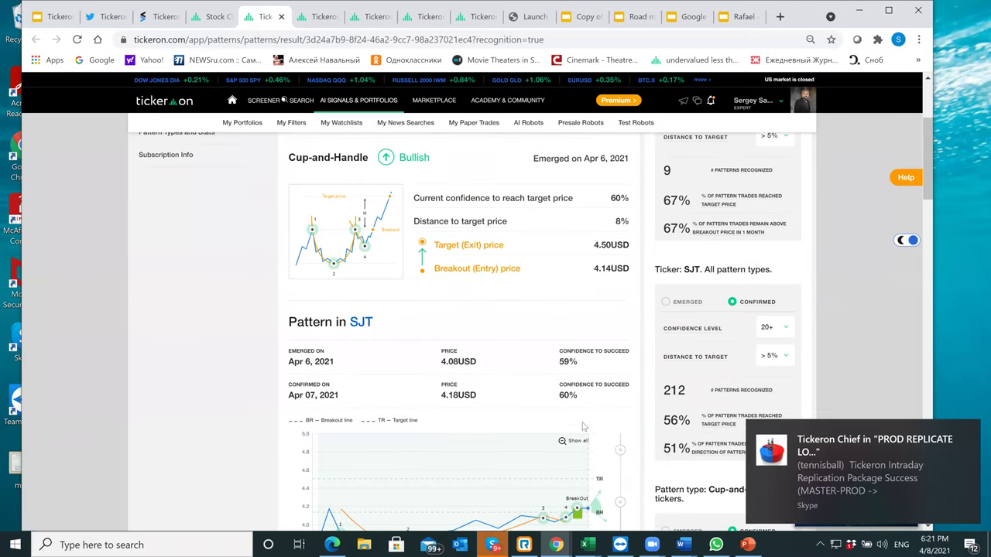
pyautogui.scroll(2, 584, 426)
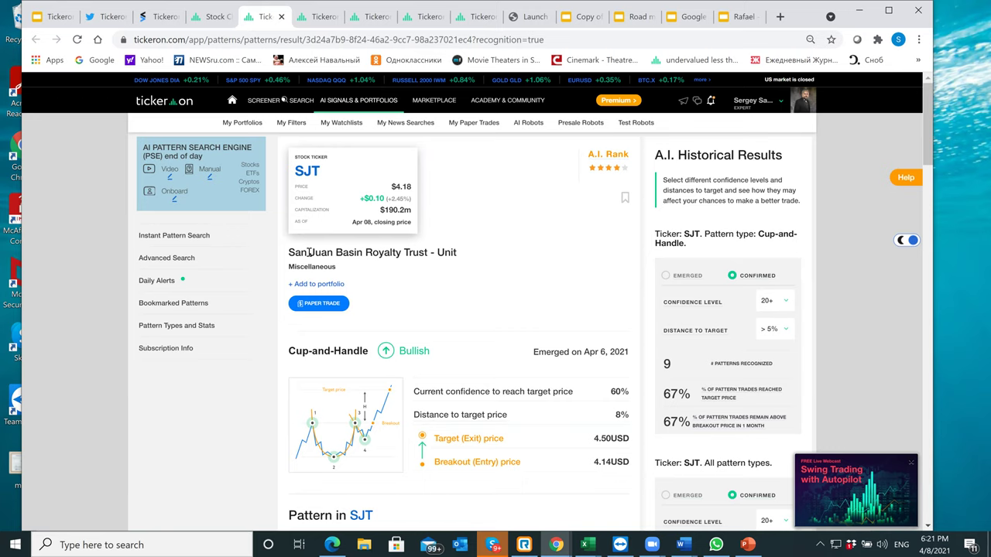
# - Open the AI Real Time Patterns feed for Stocks & ETFs and look through its listed patterns
pyautogui.moveTo(352, 106)
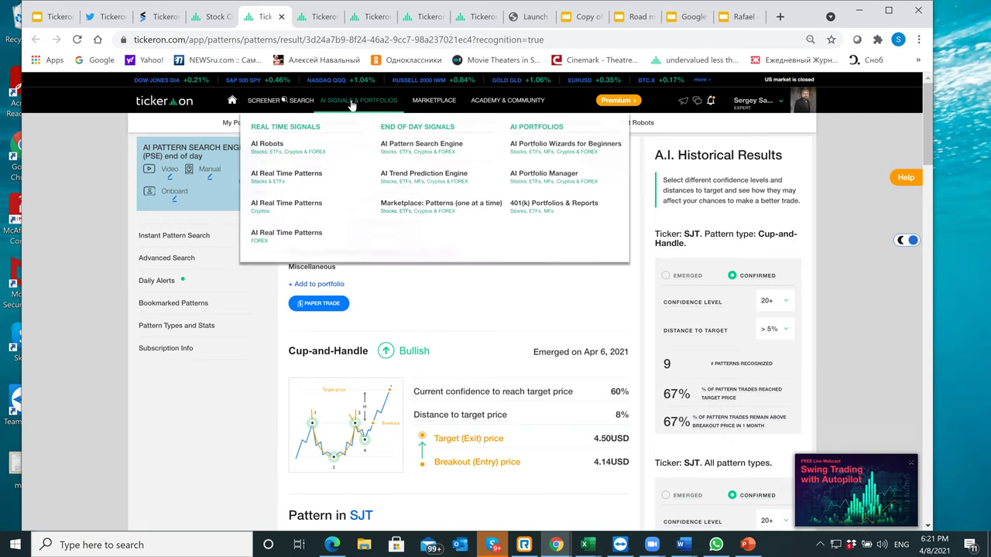
pyautogui.click(308, 179)
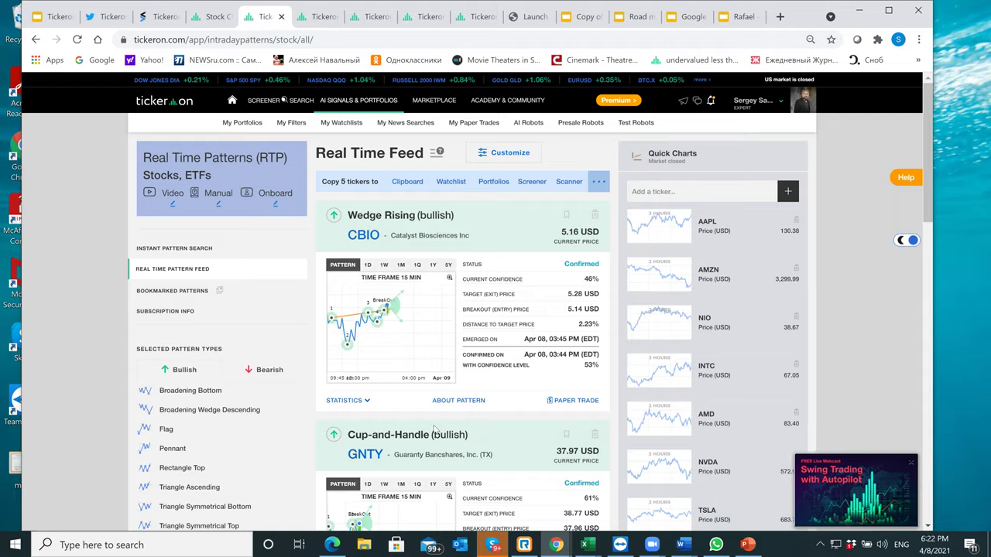
pyautogui.scroll(-7, 435, 428)
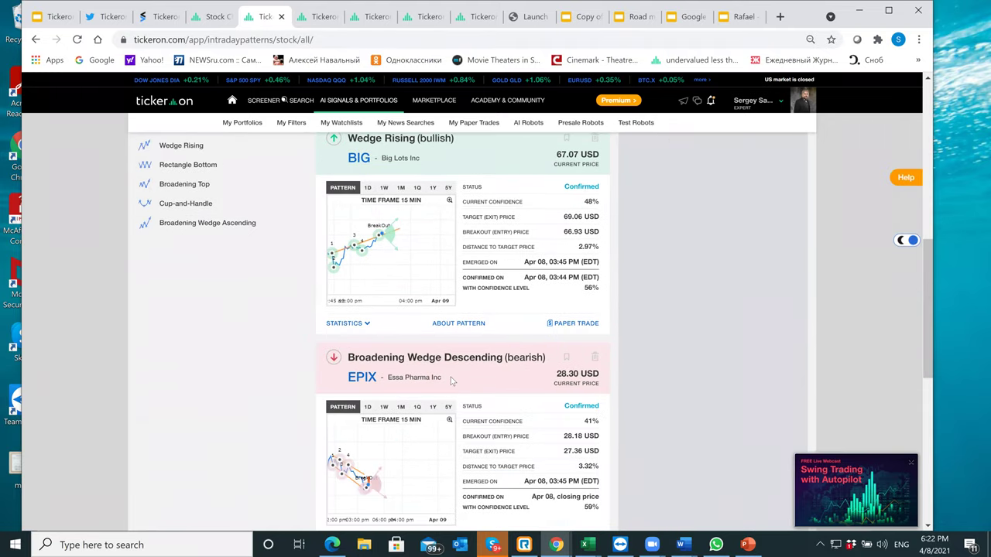
pyautogui.scroll(-3, 453, 380)
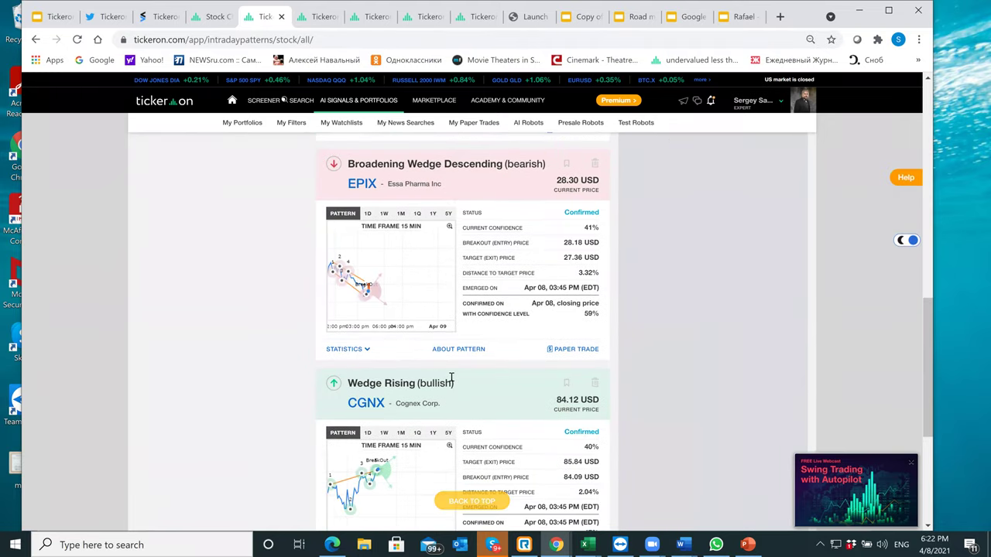
pyautogui.scroll(10, 451, 378)
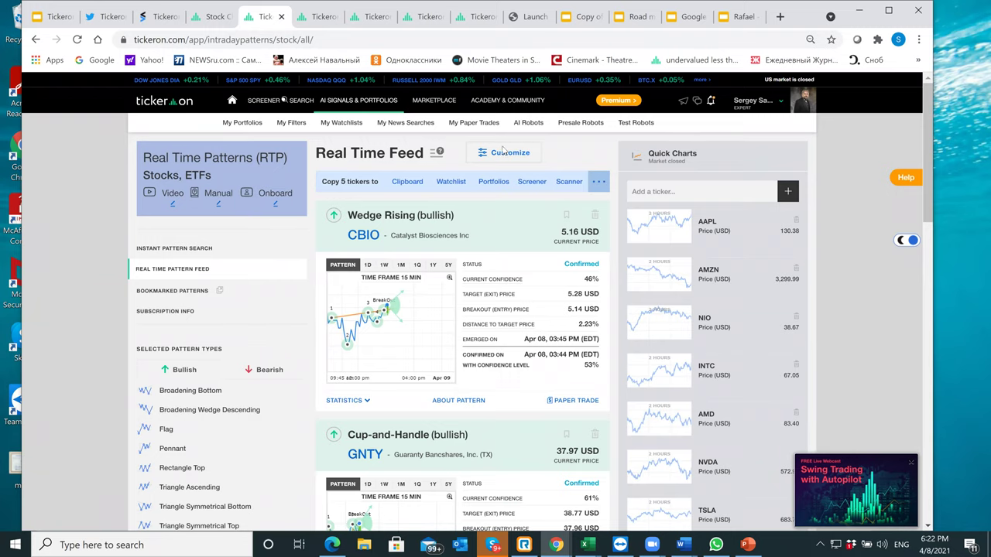
# - Add the 5 min and 30 min time frames to the pattern feed, set current confidence to 51%, and save
pyautogui.click(504, 152)
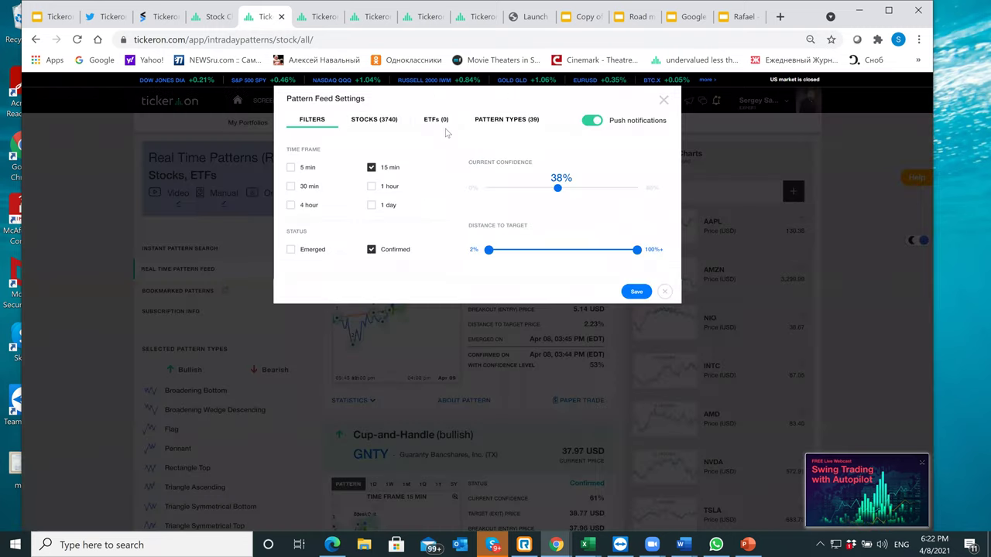
pyautogui.click(291, 169)
pyautogui.click(291, 187)
pyautogui.moveTo(559, 192); pyautogui.dragTo(582, 196)
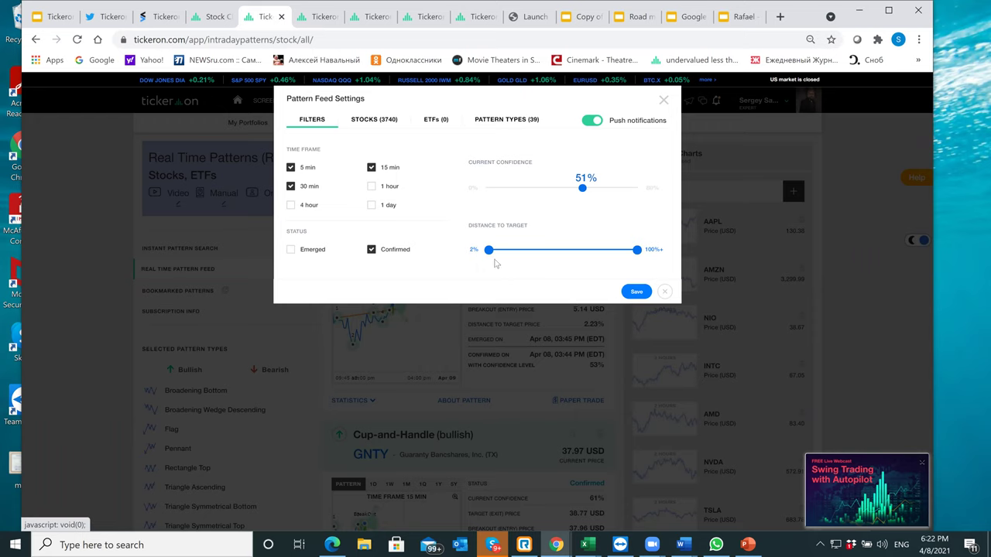
pyautogui.click(637, 298)
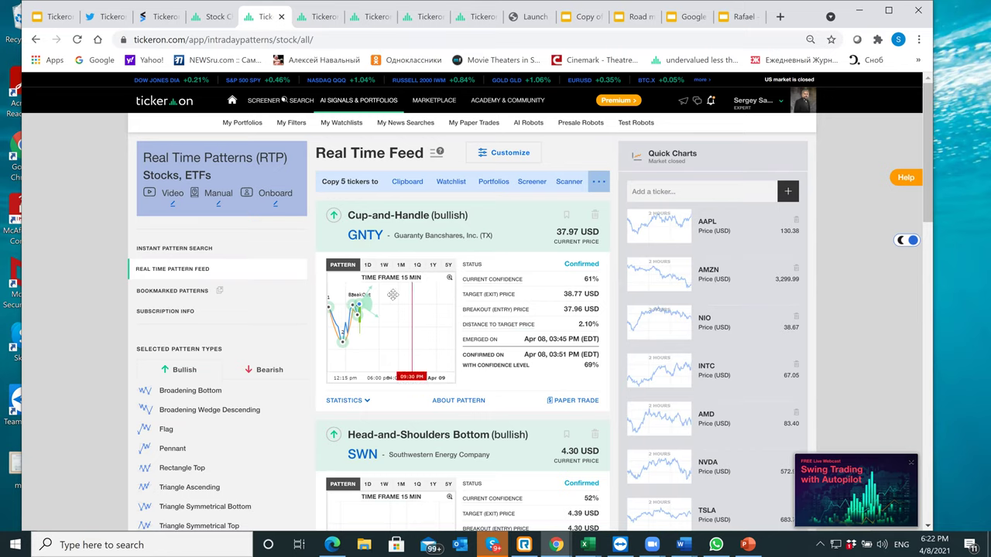
# - Review the stock categories, ETF categories and bullish pattern types in the pattern feed settings, and close them without changes
pyautogui.click(526, 155)
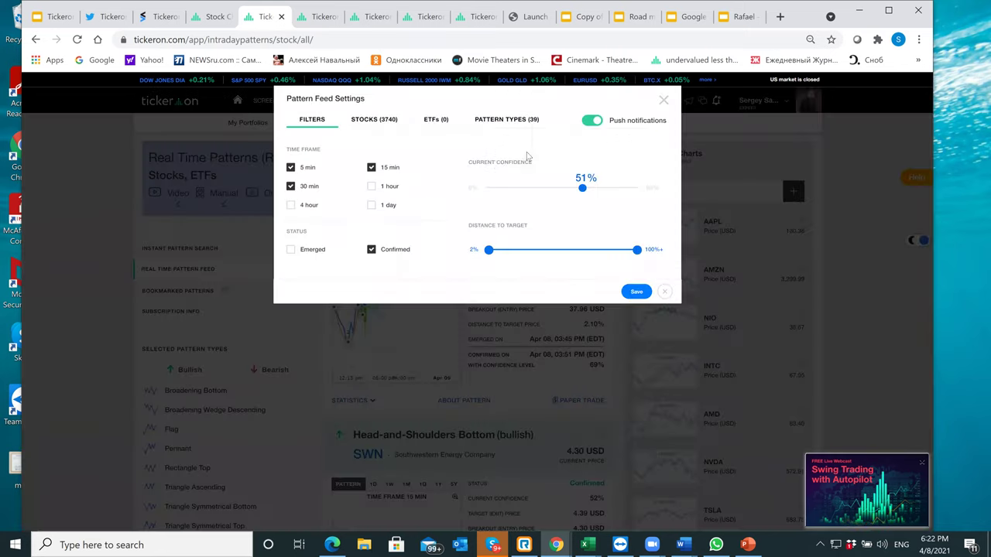
pyautogui.click(376, 123)
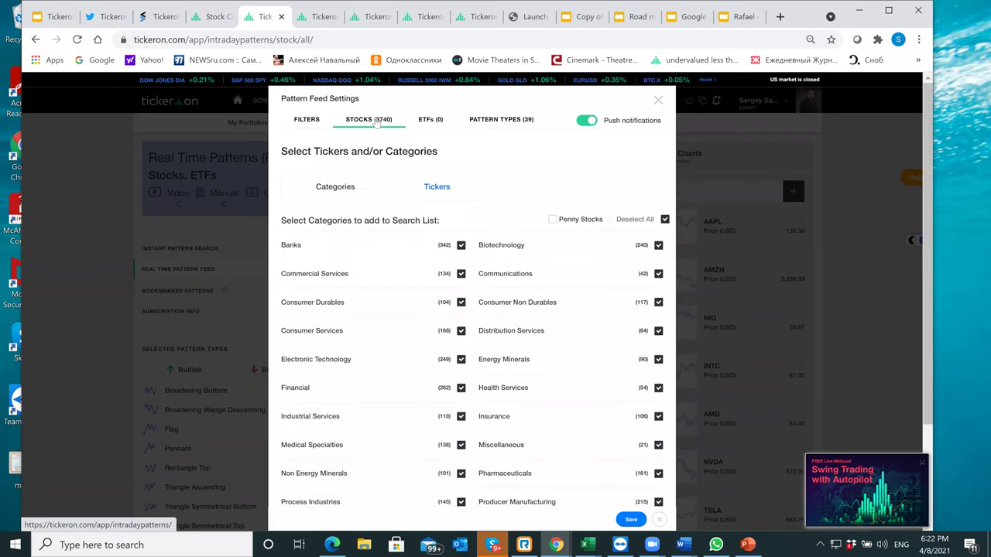
pyautogui.click(431, 123)
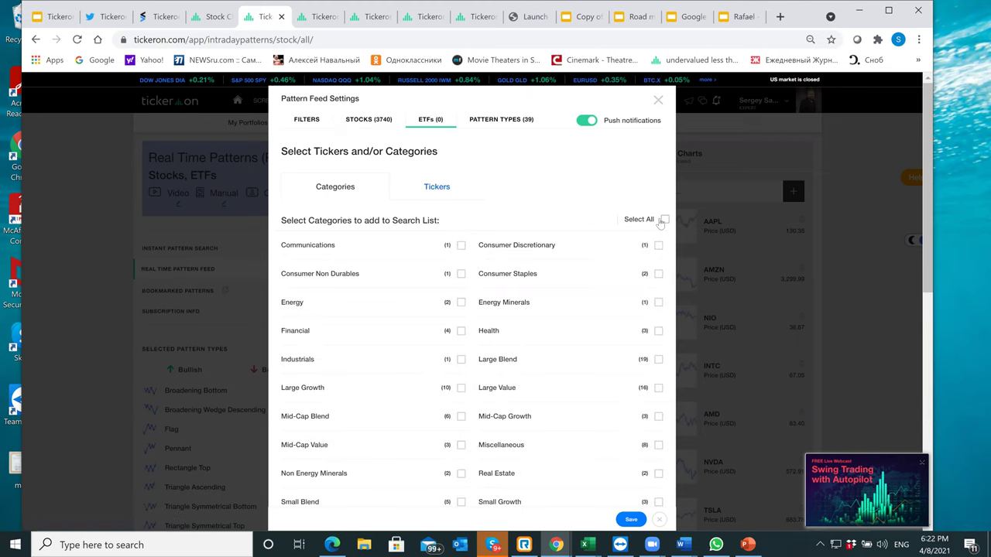
pyautogui.click(504, 124)
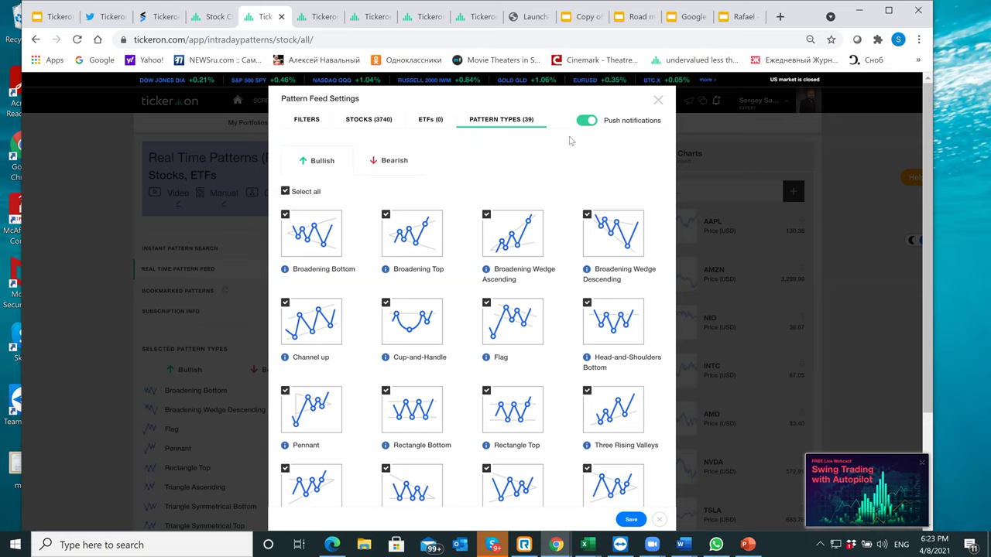
pyautogui.click(658, 101)
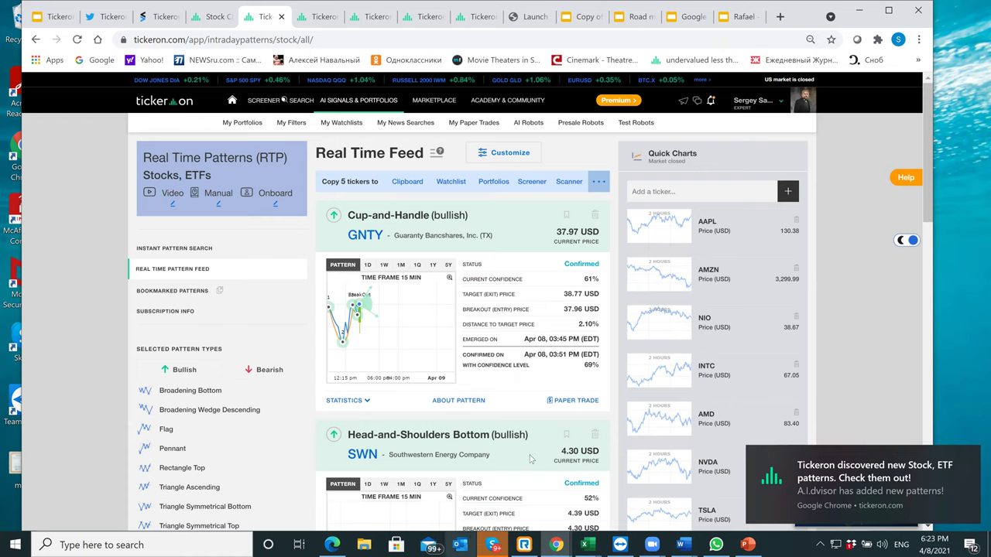
# - Open the AI Robots page from the advanced search page and browse the robots to the Small Portfolio(max open 5) details
pyautogui.click(207, 16)
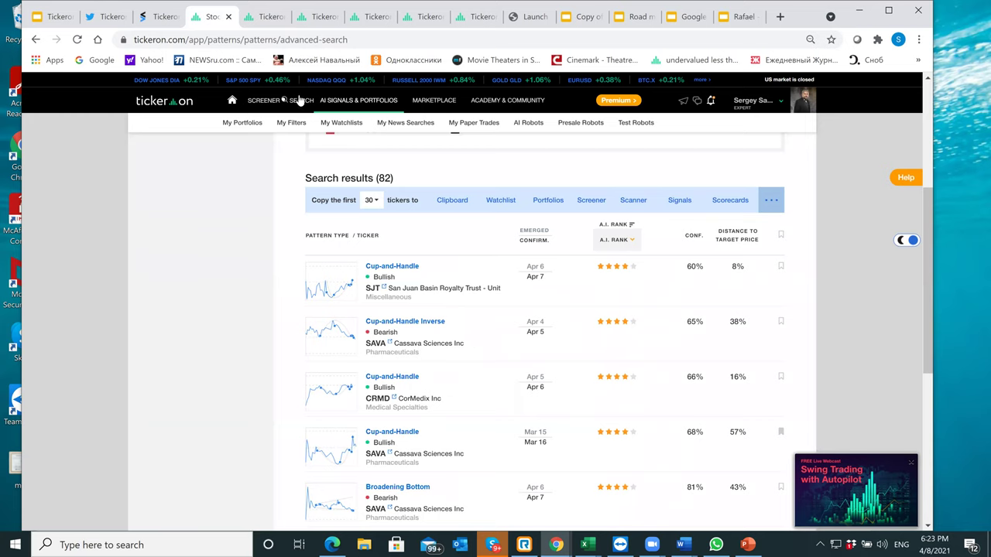
pyautogui.click(369, 105)
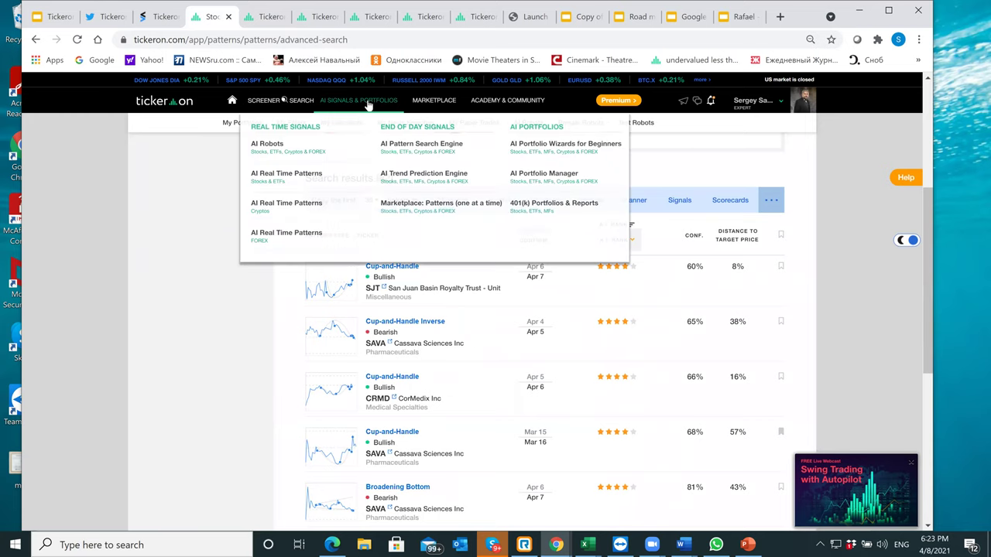
pyautogui.click(267, 144)
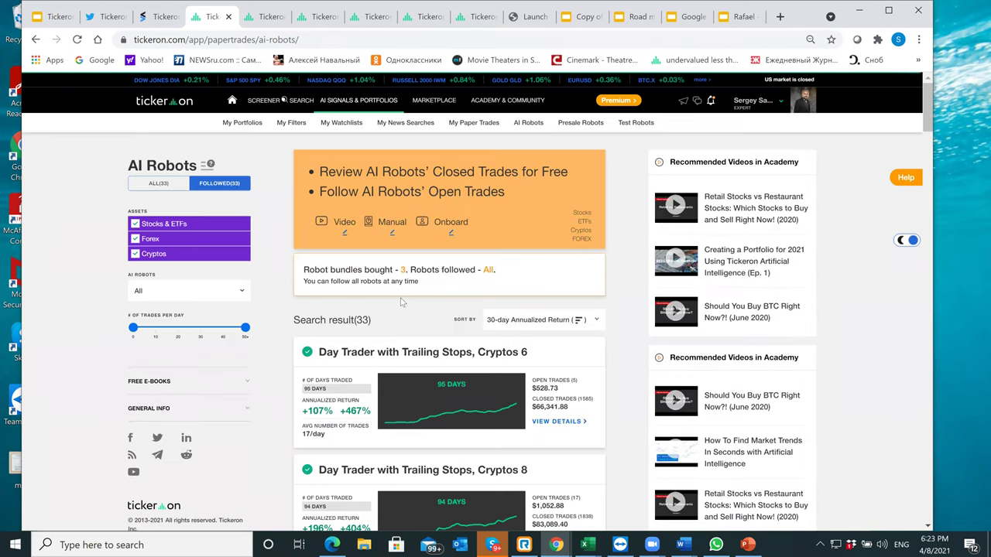
pyautogui.scroll(-2, 401, 303)
pyautogui.scroll(-3, 401, 302)
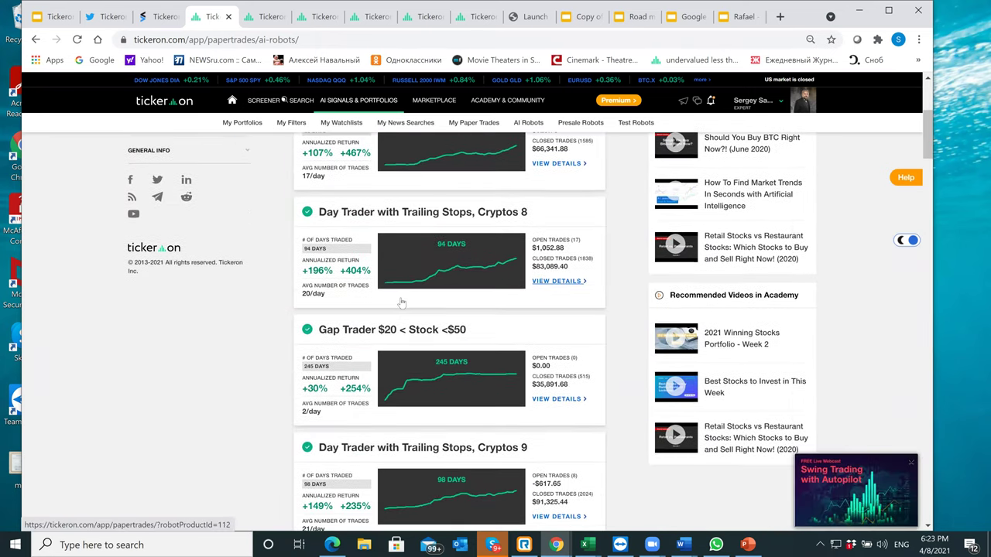
pyautogui.scroll(-2, 401, 302)
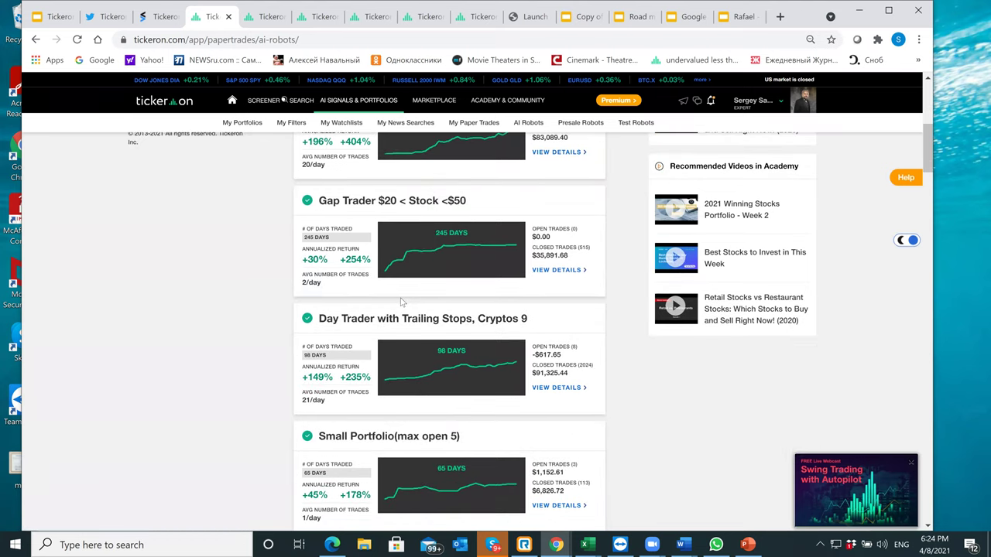
pyautogui.scroll(-1, 401, 302)
pyautogui.scroll(-3, 401, 303)
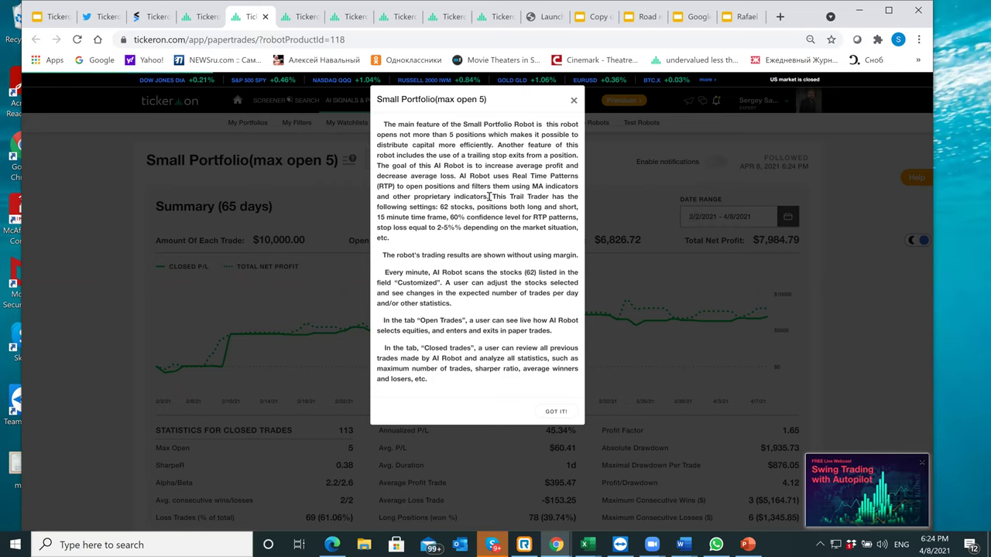
# - Read the Small Portfolio(max open 5) robot's description, highlighting the proprietary indicators and stock count, and close it
pyautogui.moveTo(488, 197); pyautogui.dragTo(373, 197)
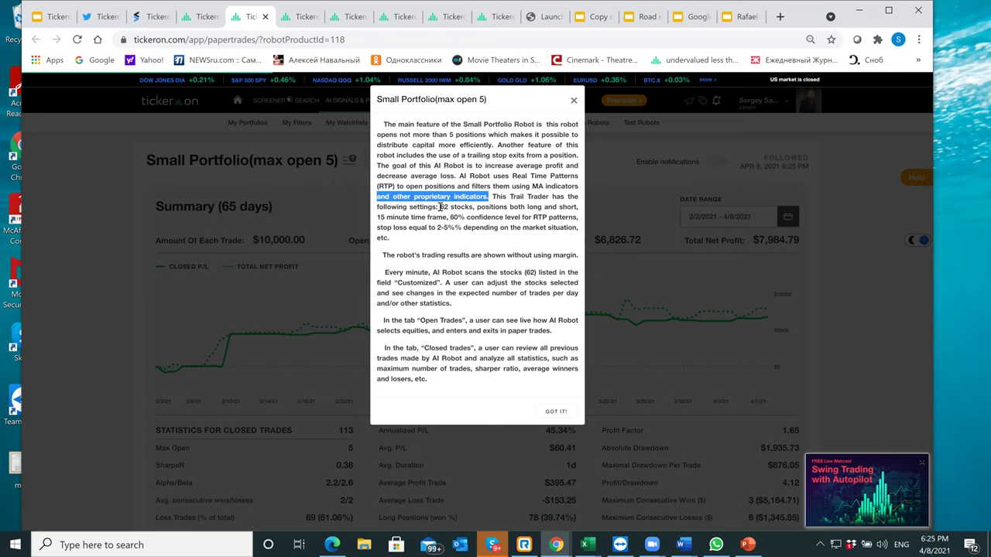
pyautogui.moveTo(440, 207); pyautogui.dragTo(446, 207)
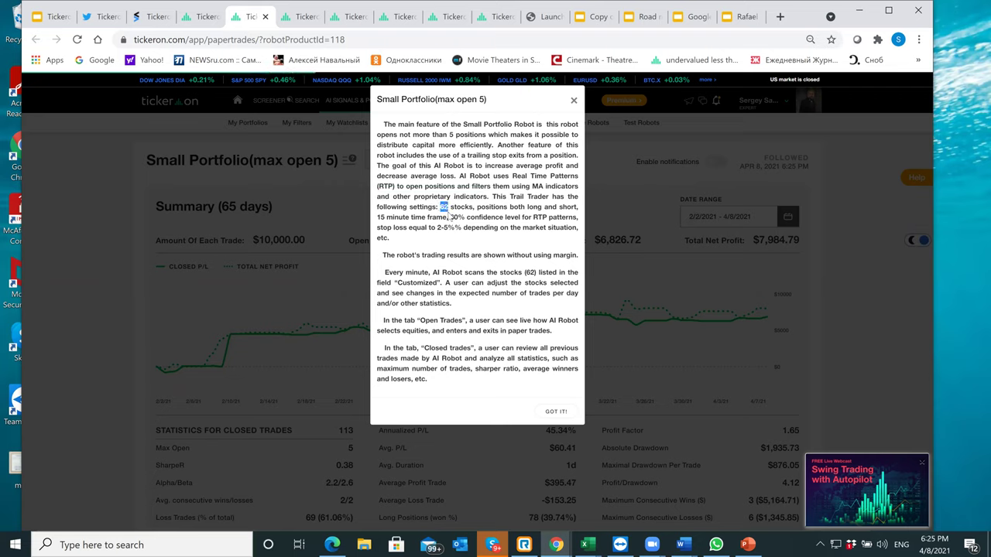
pyautogui.click(451, 218)
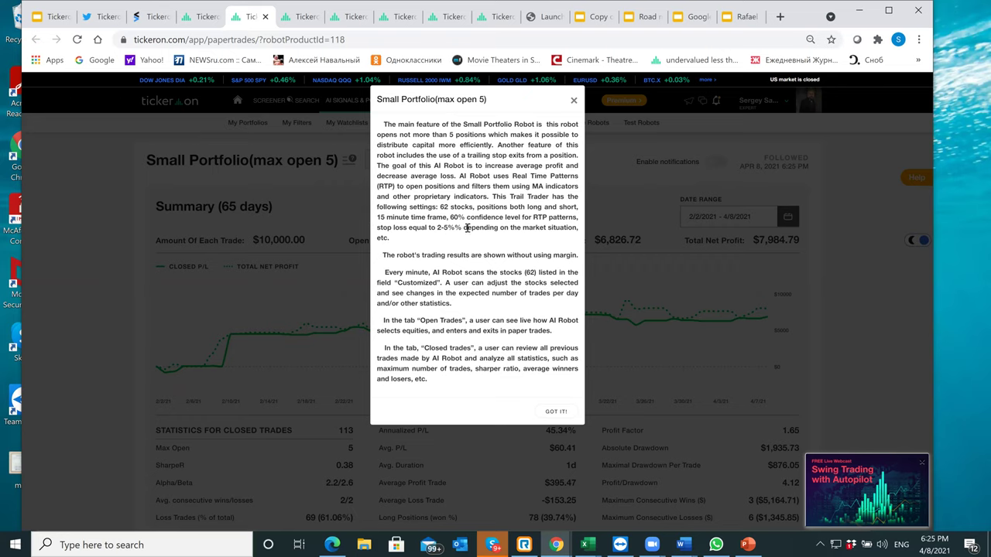
pyautogui.click(573, 99)
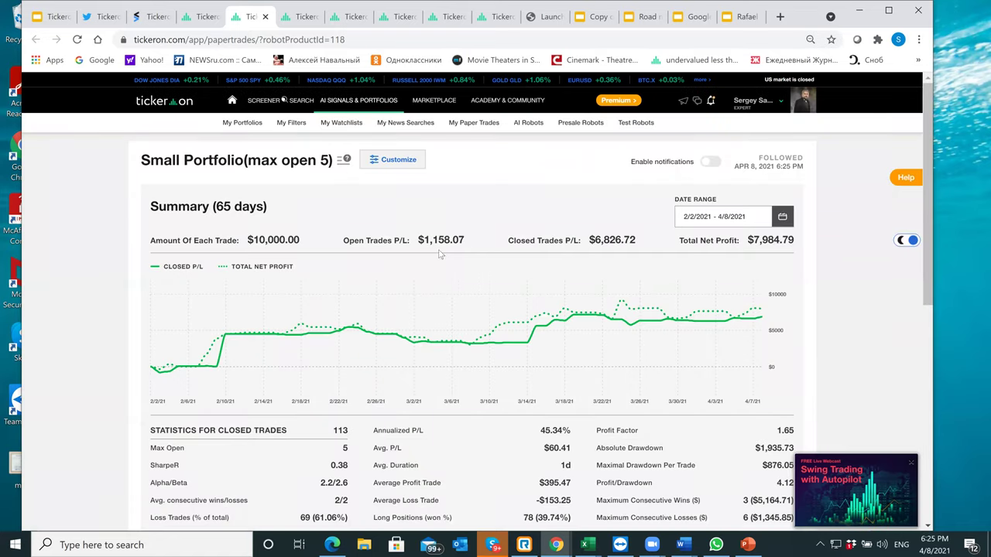
pyautogui.click(344, 163)
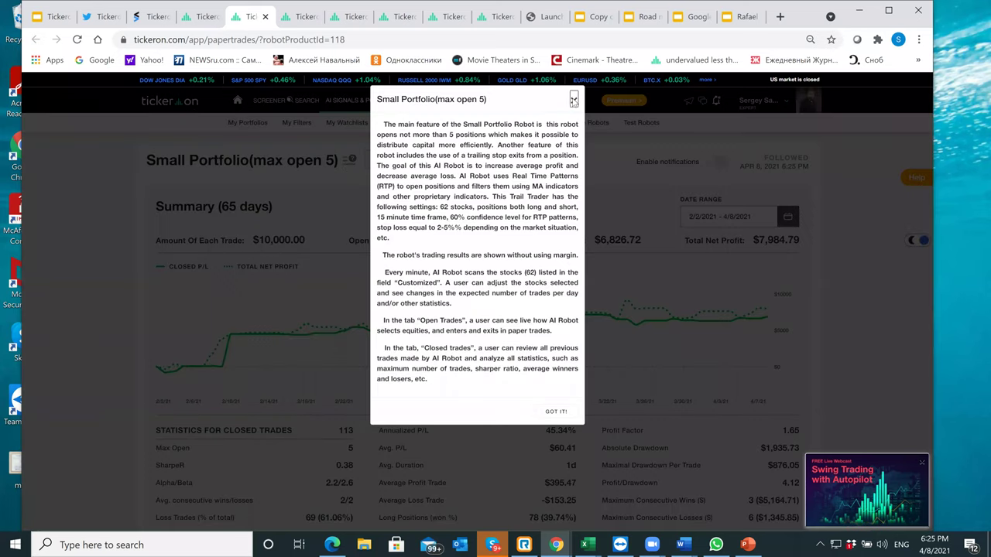
pyautogui.click(574, 100)
# - Try excluding sell trades and the AAL ticker from the Small Portfolio robot's customization, and cancel the changes
pyautogui.click(381, 162)
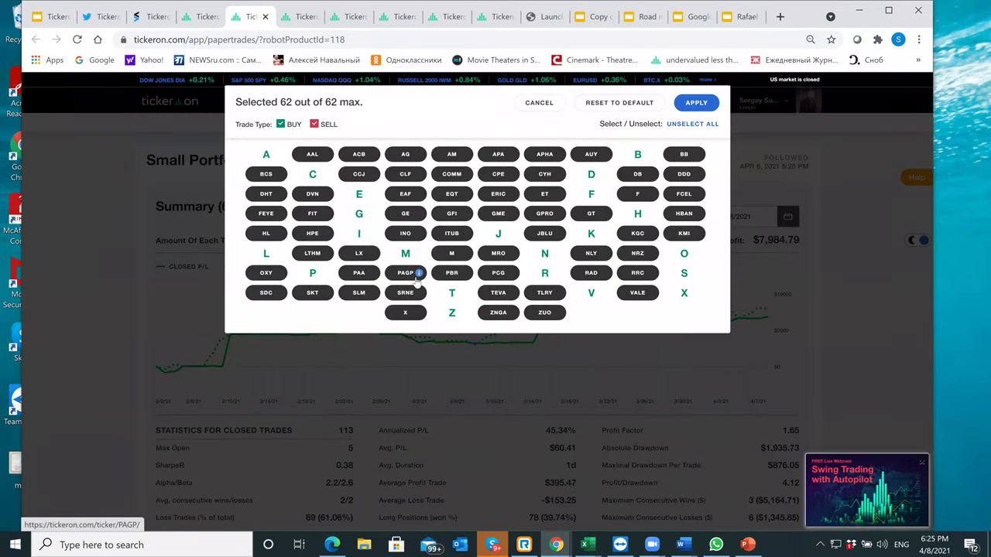
pyautogui.click(315, 124)
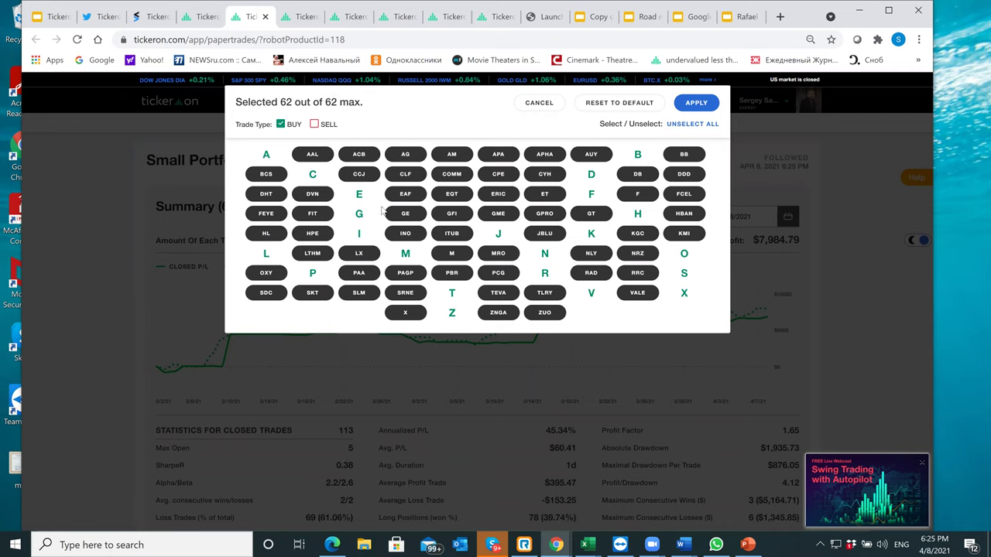
pyautogui.click(324, 154)
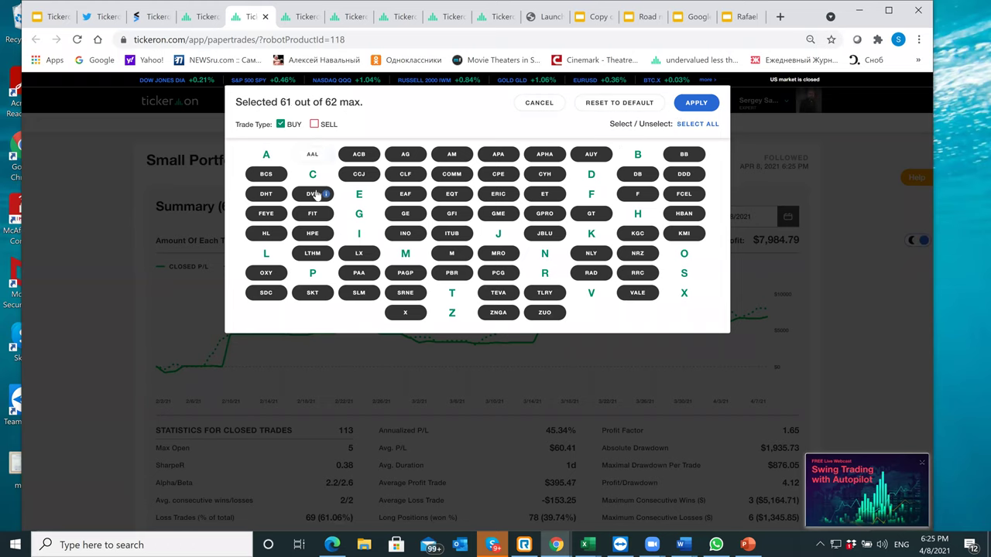
pyautogui.moveTo(325, 156)
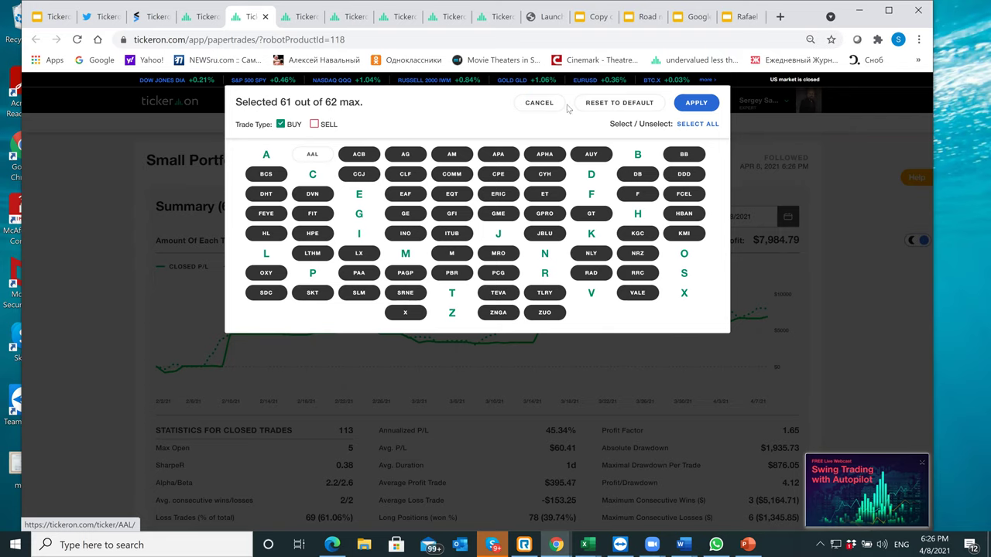
pyautogui.click(539, 103)
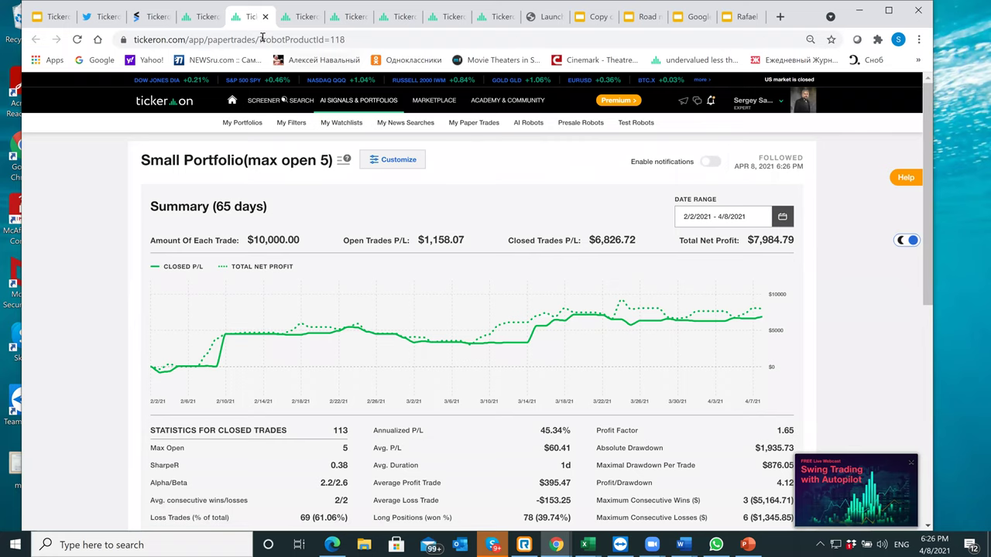
# - Return to the AI Robots list, open the Day Trader with Trailing Stops > 10B (2) details, and dismiss its description
pyautogui.click(205, 23)
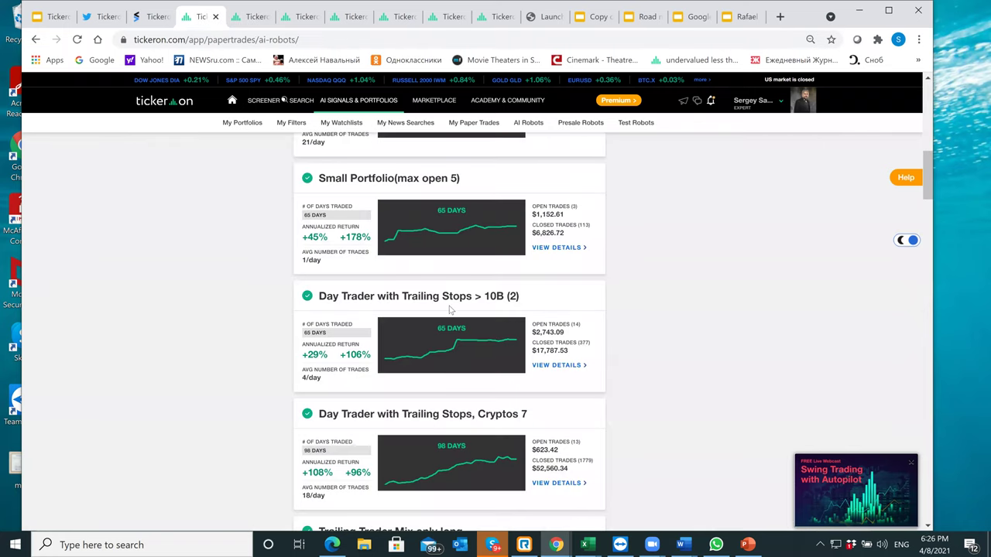
pyautogui.scroll(-1, 450, 310)
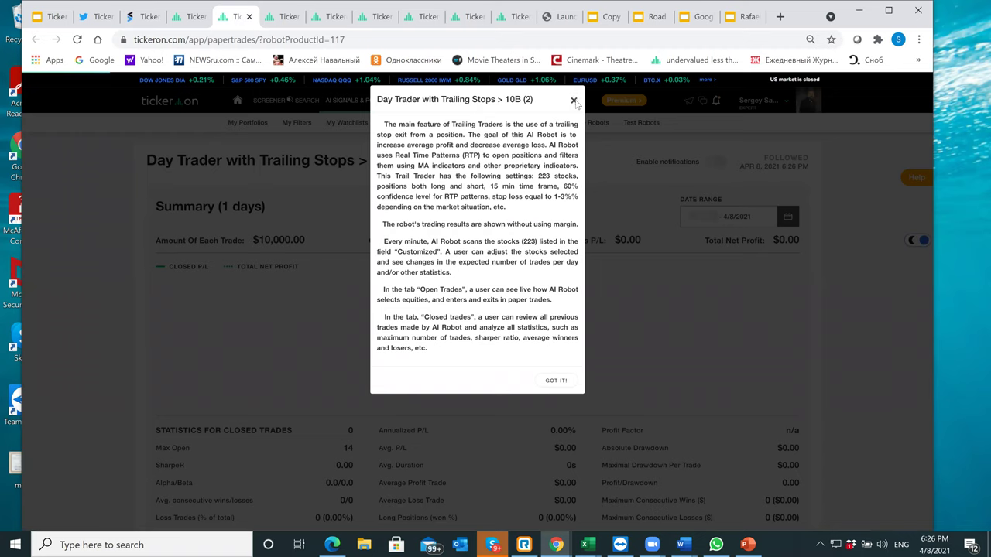
pyautogui.press('Escape')
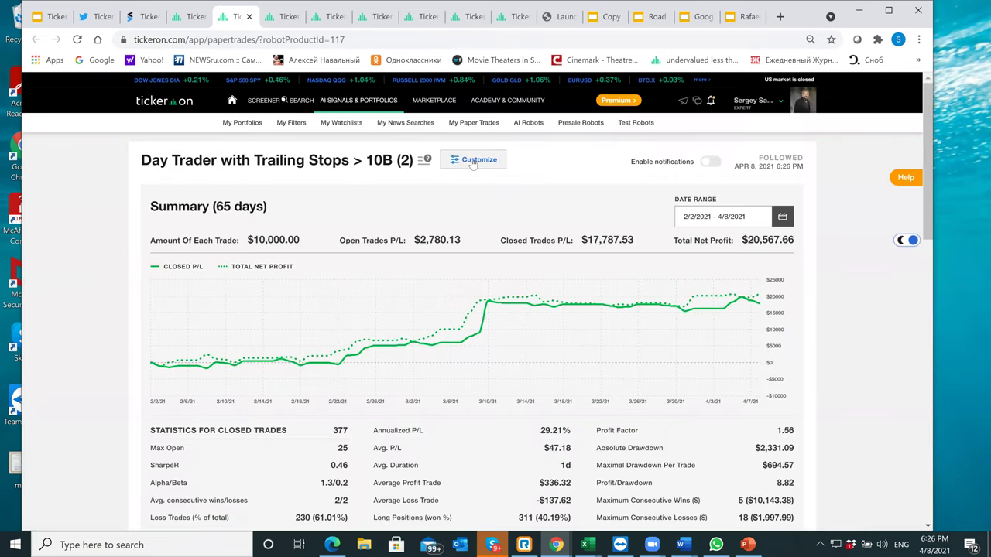
# - Check the Day Trader with Trailing Stops > 10B (2) ticker customization, close it unchanged, and highlight the robot's Max Open statistic
pyautogui.click(469, 164)
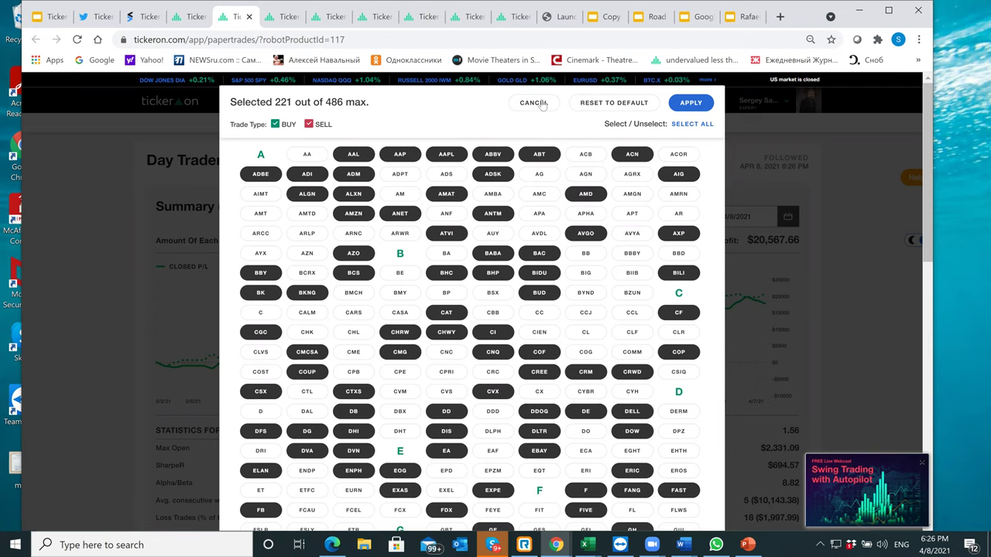
pyautogui.click(534, 103)
pyautogui.scroll(-2, 352, 383)
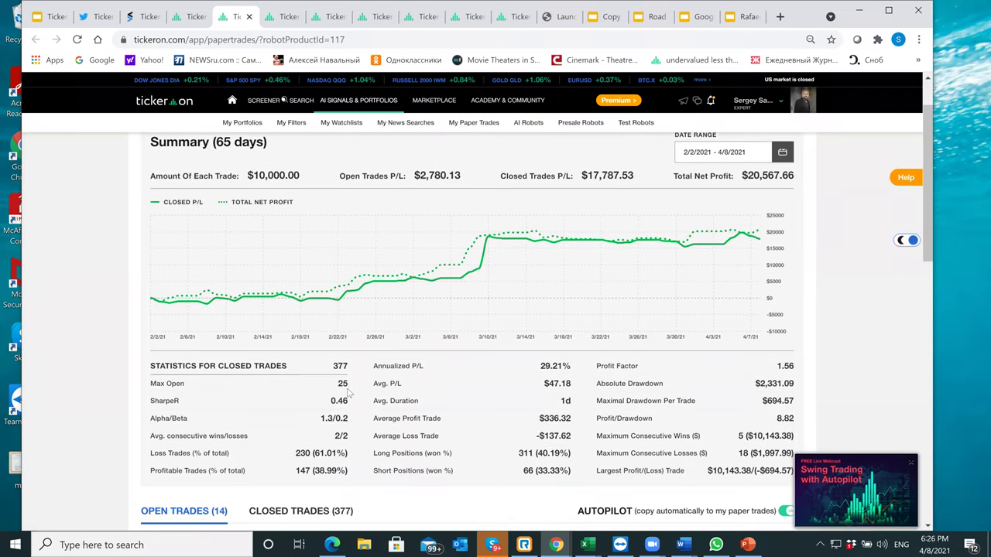
pyautogui.moveTo(338, 384); pyautogui.dragTo(350, 387)
pyautogui.click(349, 387)
pyautogui.scroll(2, 350, 387)
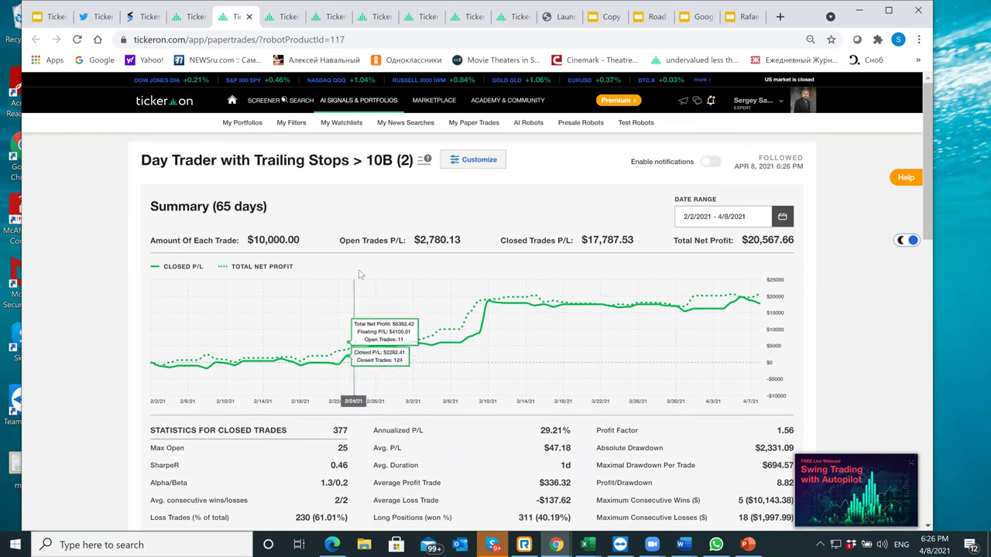
# - Try excluding sell trades in the Day Trader robot's customization, and preview the AMC ticker's details
pyautogui.click(468, 159)
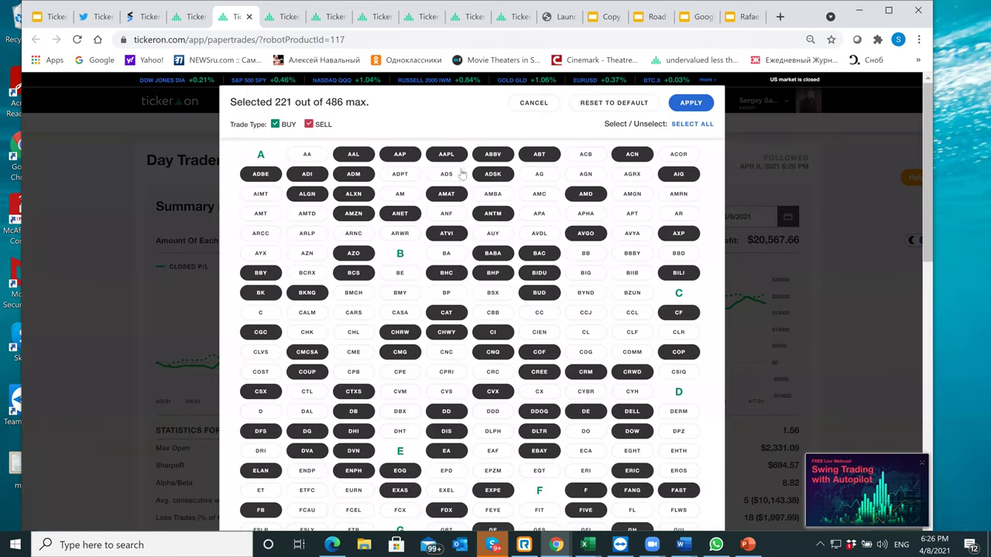
pyautogui.click(308, 125)
pyautogui.moveTo(555, 194)
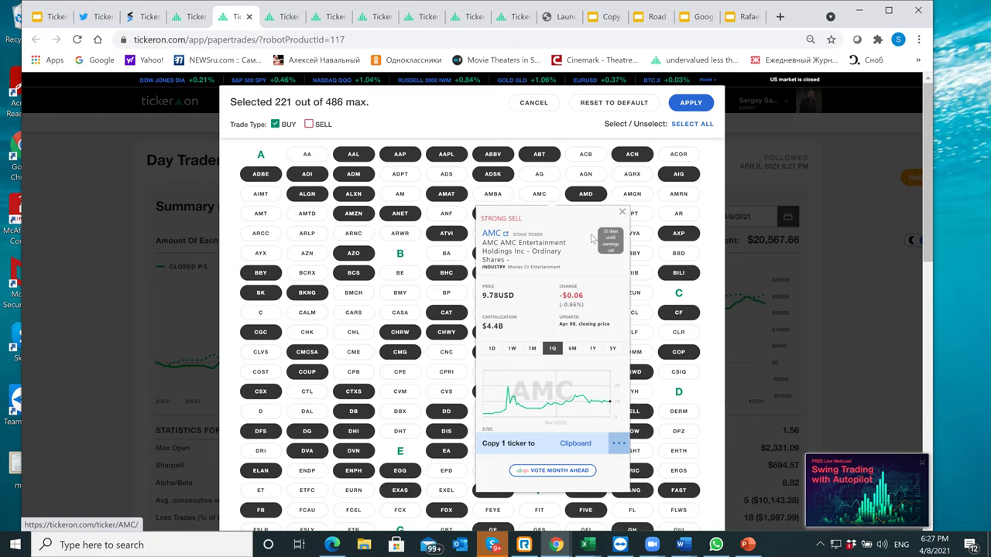
pyautogui.click(621, 212)
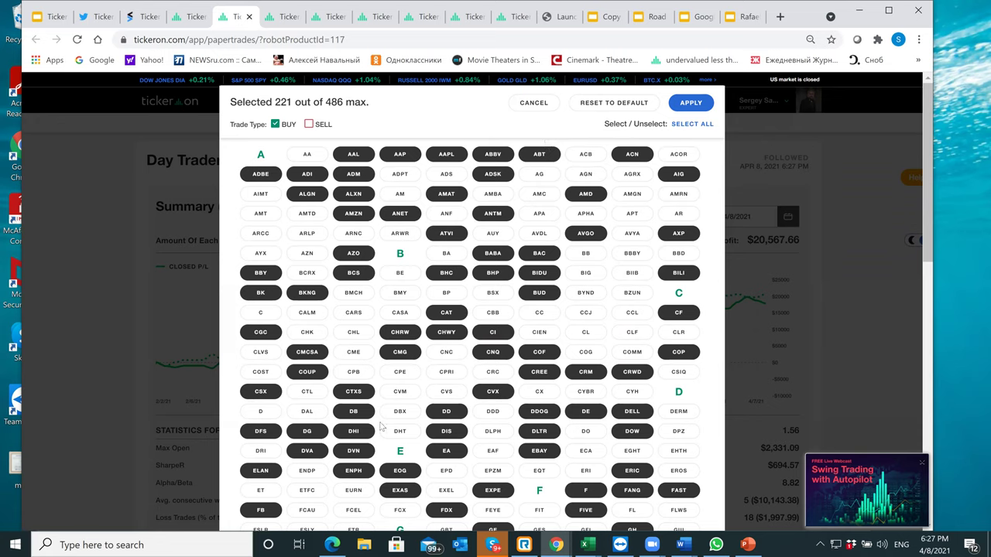
# - Preview the BA ticker's details, try adding BA to the Day Trader robot's selected tickers, and cancel the customization
pyautogui.click(445, 255)
pyautogui.click(445, 255)
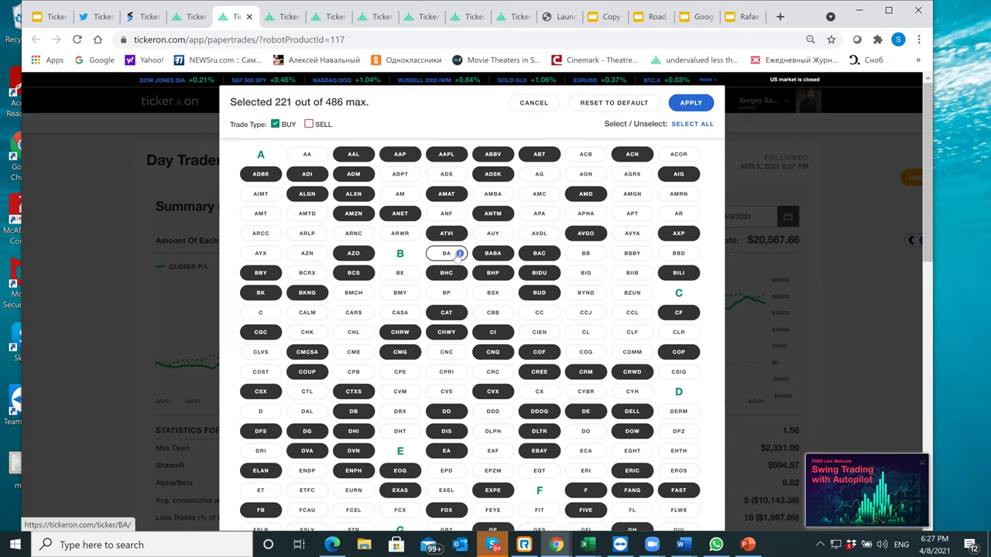
pyautogui.moveTo(458, 256)
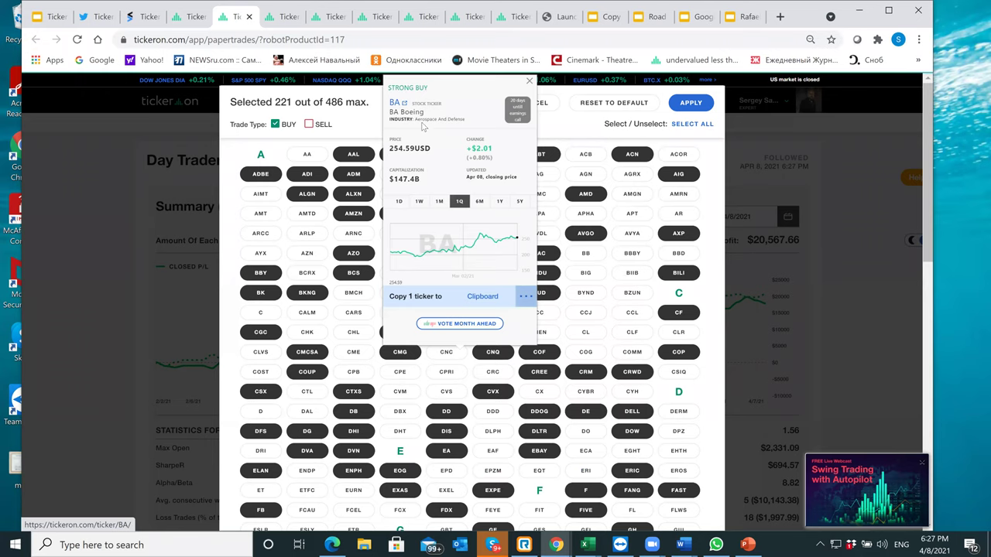
pyautogui.click(529, 82)
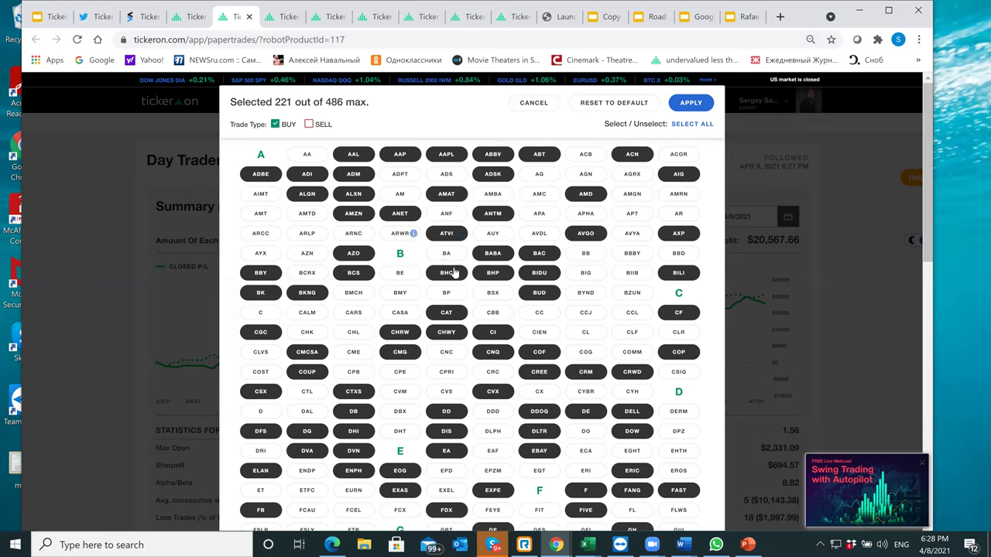
pyautogui.moveTo(460, 254)
pyautogui.click(446, 255)
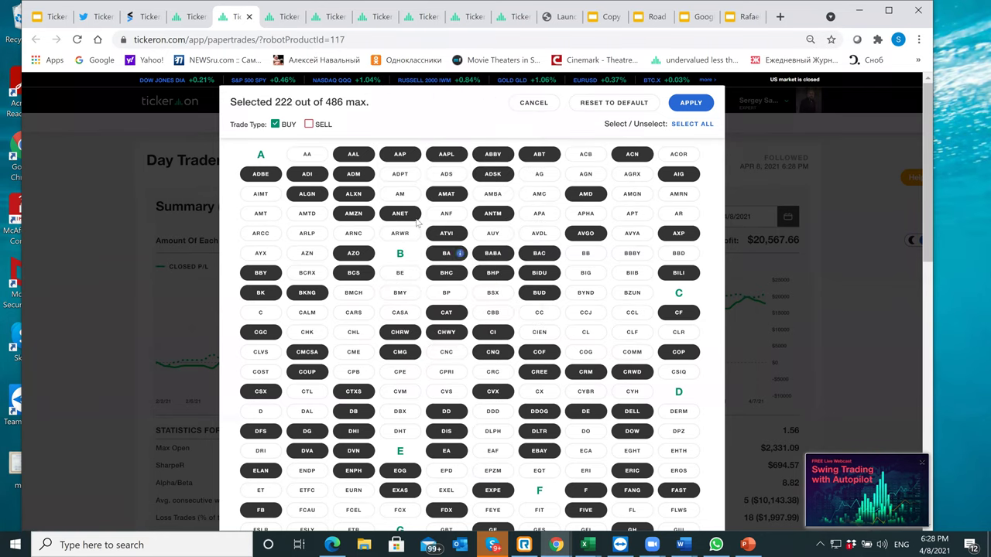
pyautogui.click(534, 104)
# - Review the Day Trader robot's closed-trade statistics and its list of open trades
pyautogui.scroll(-5, 478, 308)
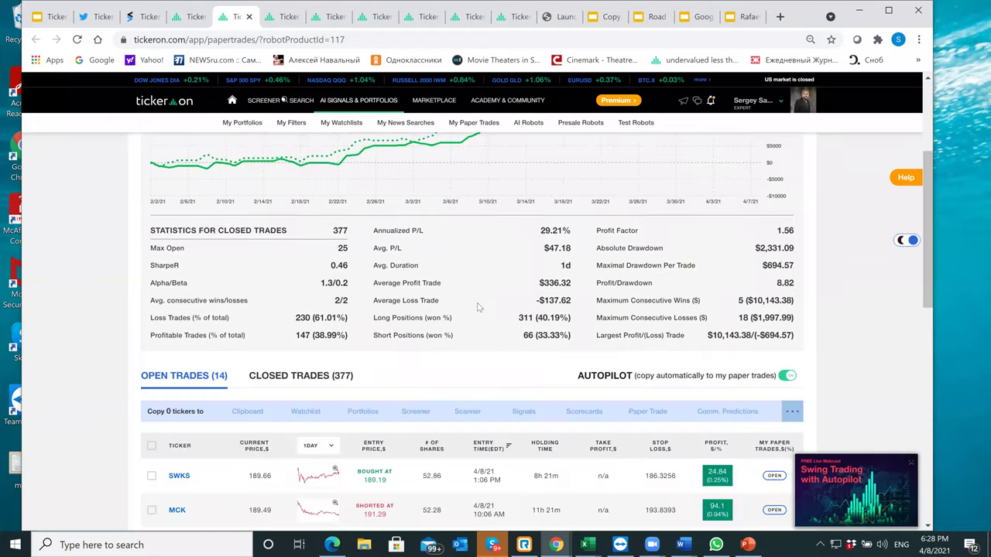
pyautogui.scroll(-4, 478, 307)
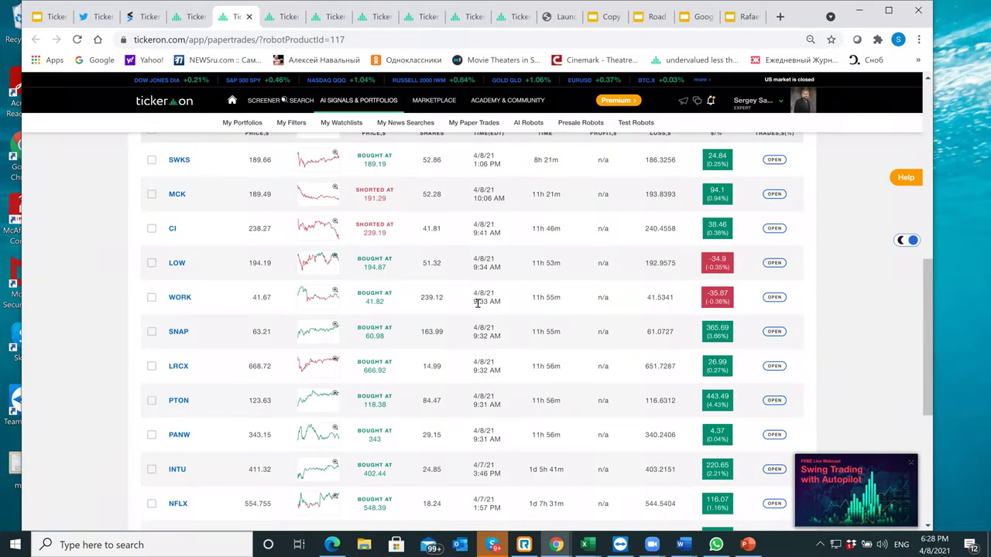
pyautogui.scroll(1, 477, 304)
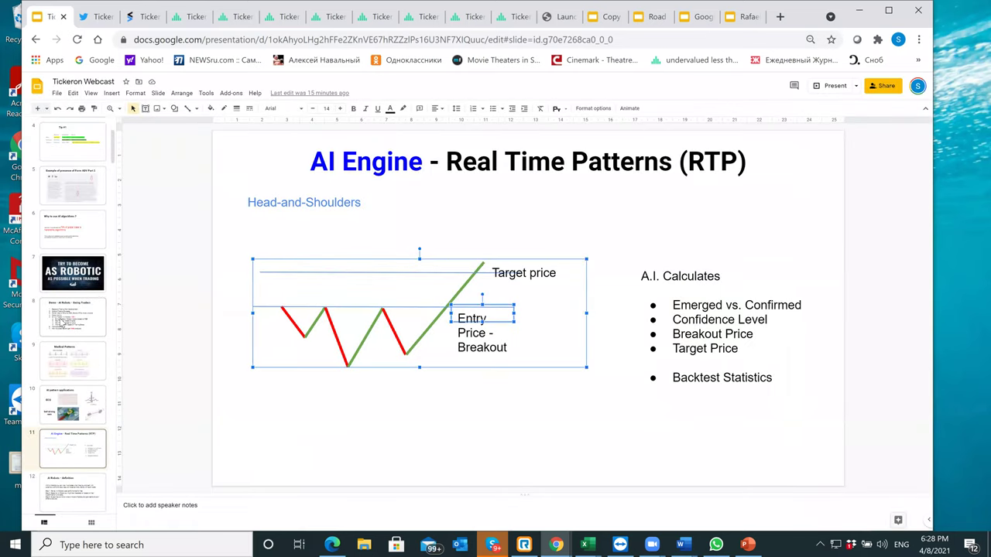
# - Return the Tickeron Webcast slides to the title slide, then switch to the Small Portfolio(max open 5) robot and view its statistics
pyautogui.scroll(3, 72, 310)
pyautogui.click(72, 141)
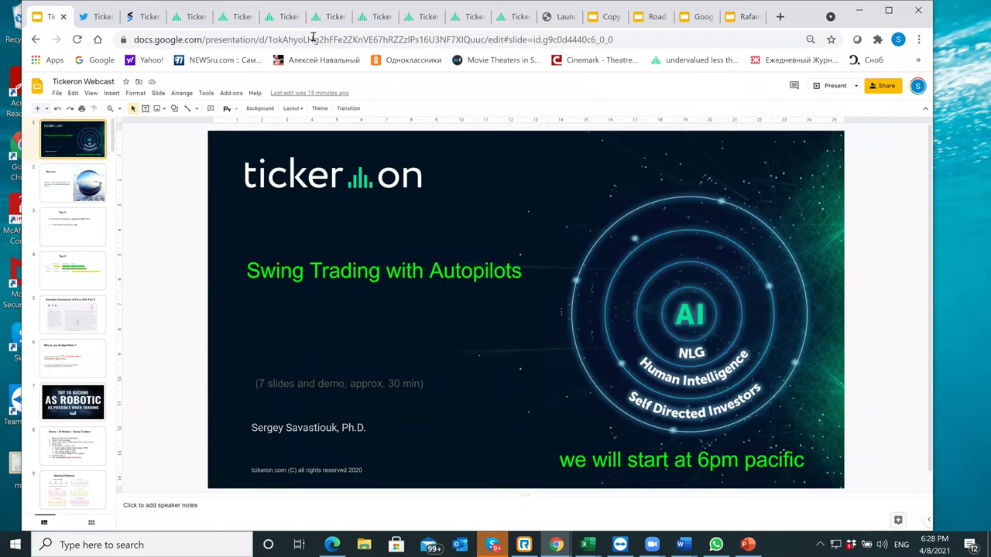
pyautogui.click(286, 17)
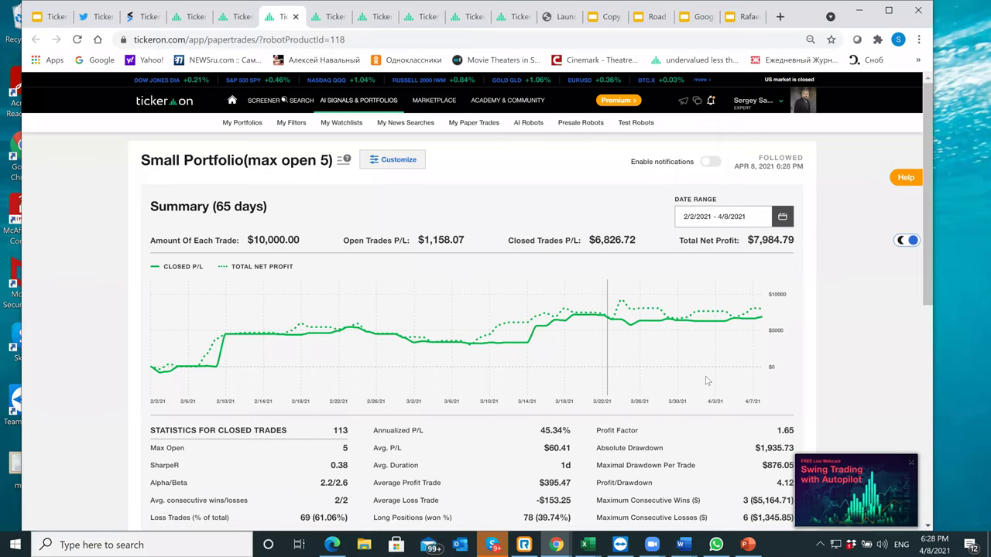
pyautogui.scroll(-3, 766, 387)
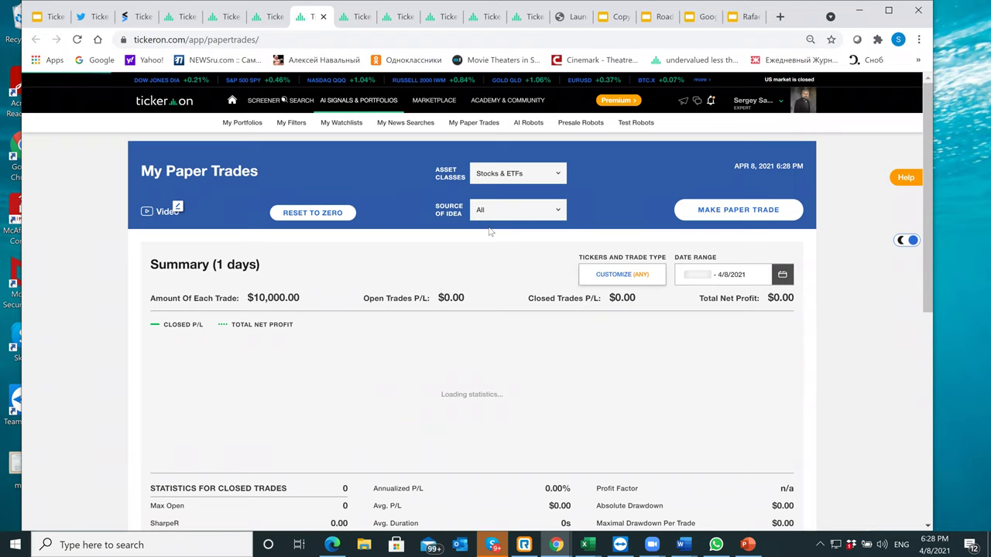
# - Review the My Paper Trades statistics and open trades, and expand the list of AI robots on autopilot
pyautogui.scroll(-1, 489, 231)
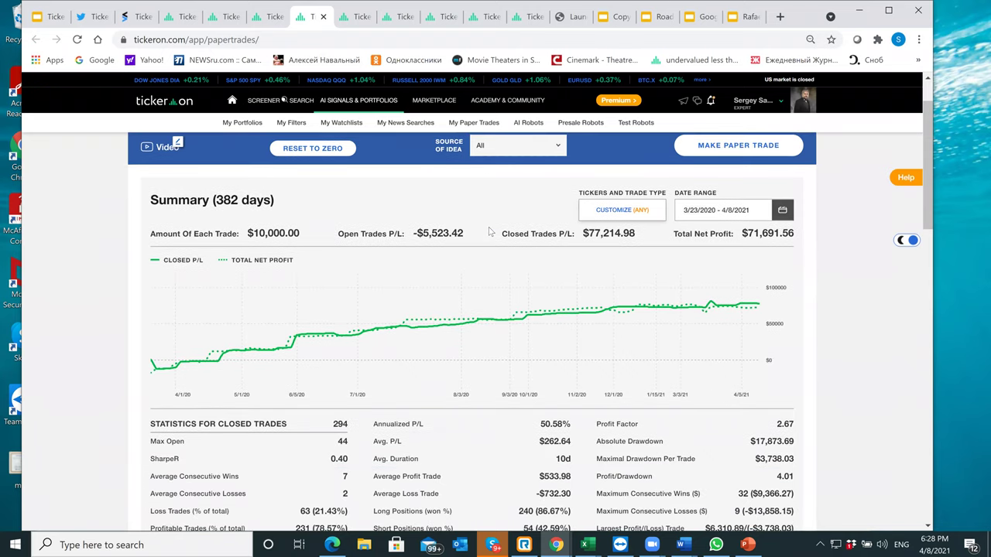
pyautogui.scroll(-1, 487, 248)
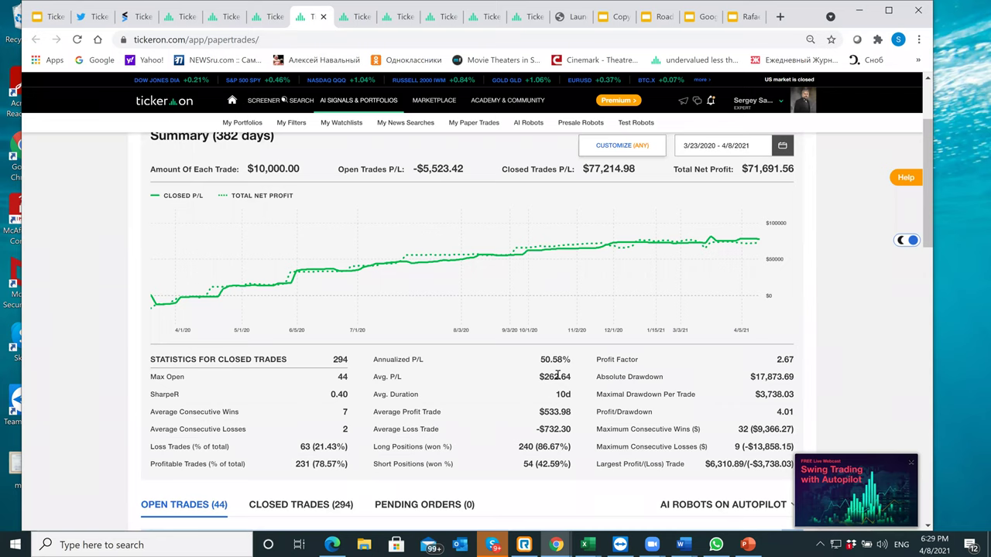
pyautogui.scroll(-1, 557, 376)
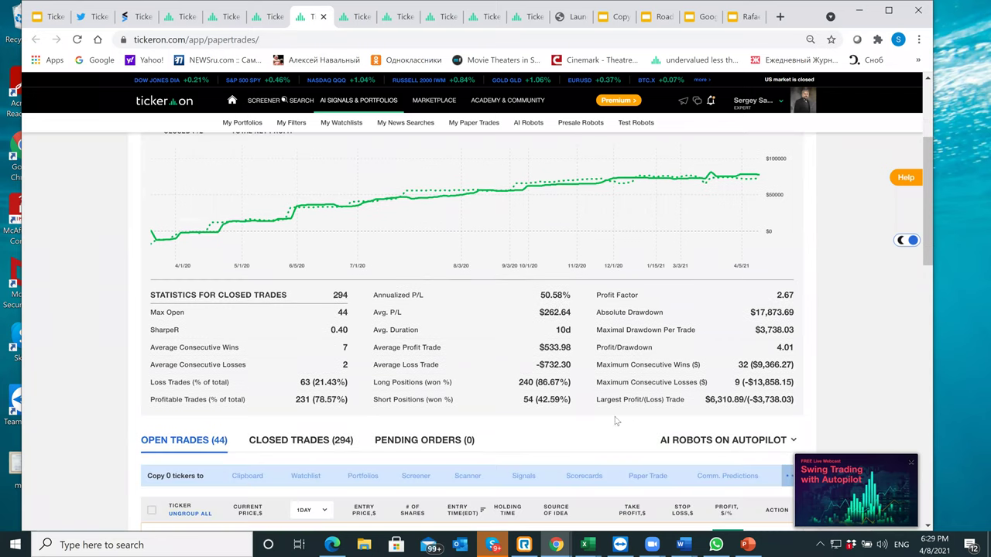
pyautogui.click(793, 441)
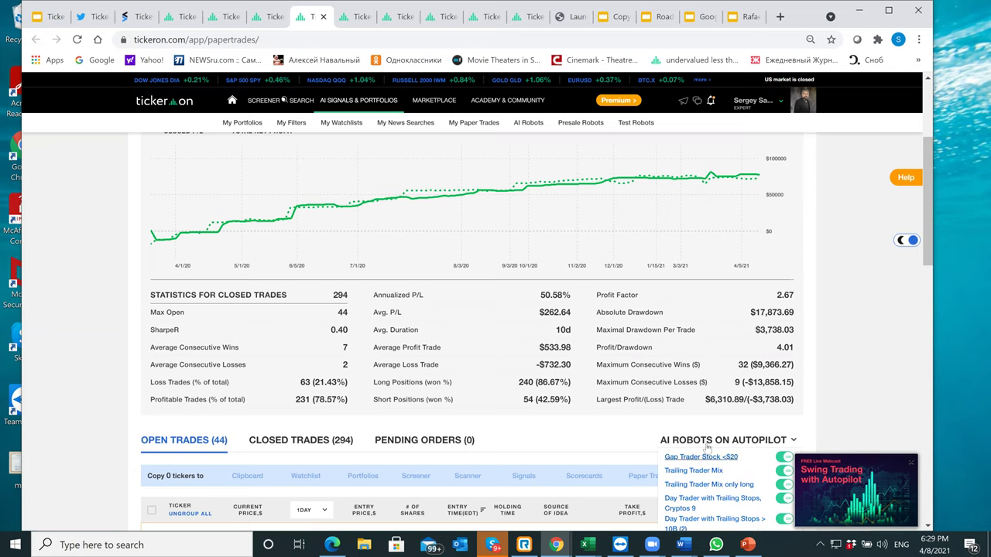
pyautogui.scroll(-3, 689, 426)
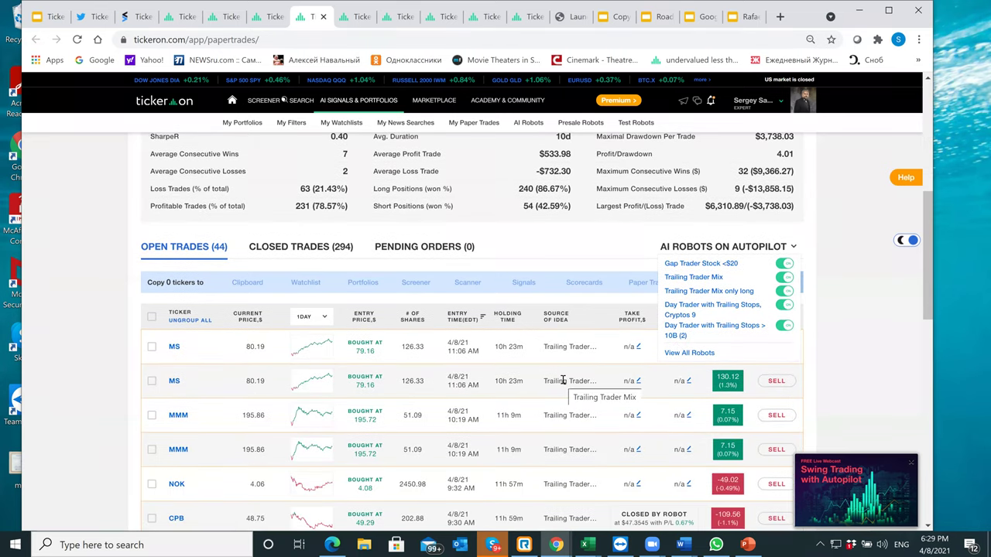
pyautogui.scroll(4, 562, 380)
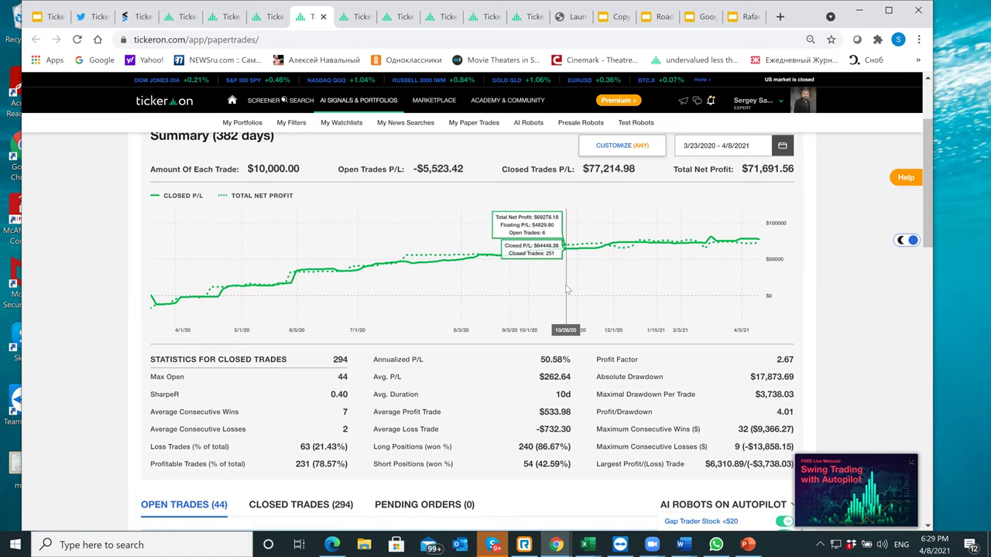
# - Turn on Autopilot for the Small Portfolio(max open 5) robot to copy its trades to paper trades automatically
pyautogui.click(261, 18)
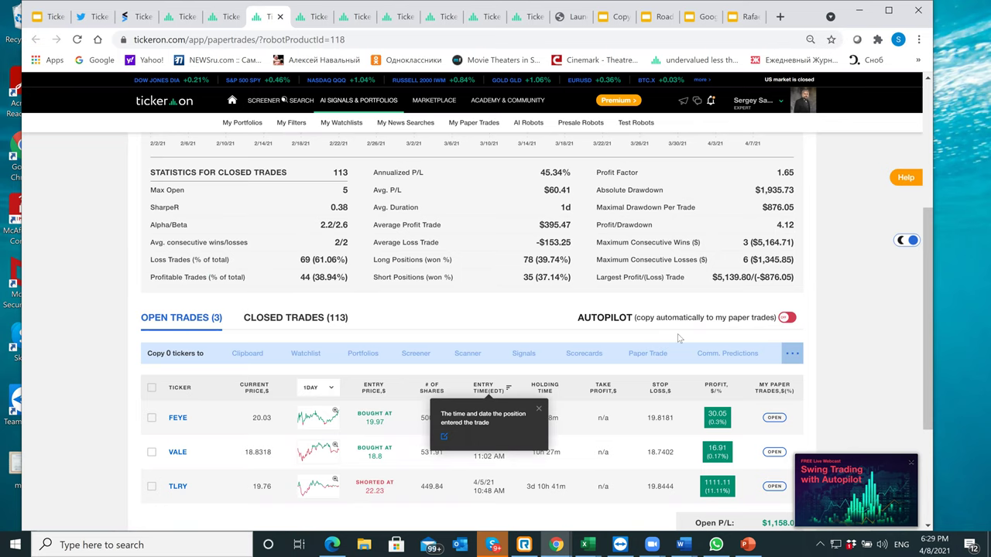
pyautogui.scroll(-1, 714, 329)
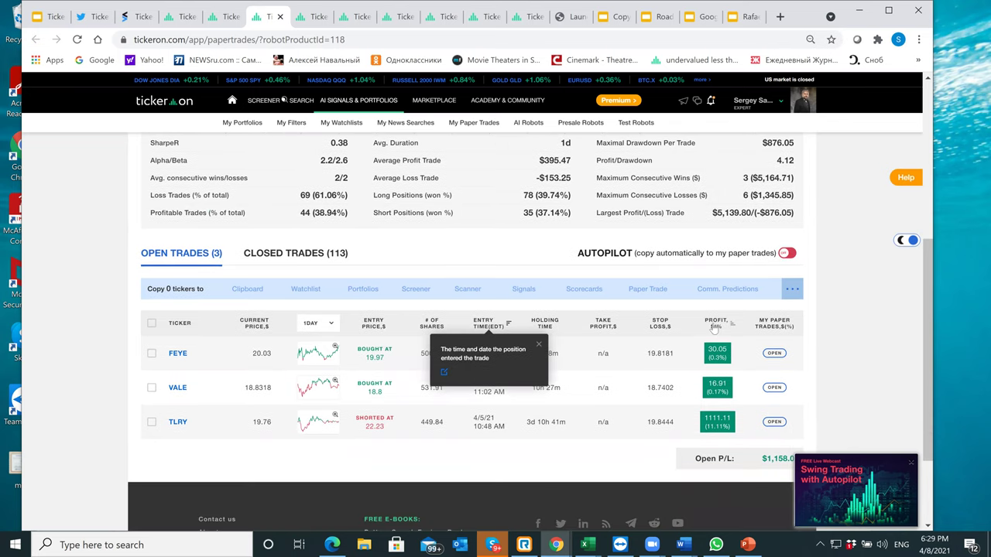
pyautogui.click(790, 254)
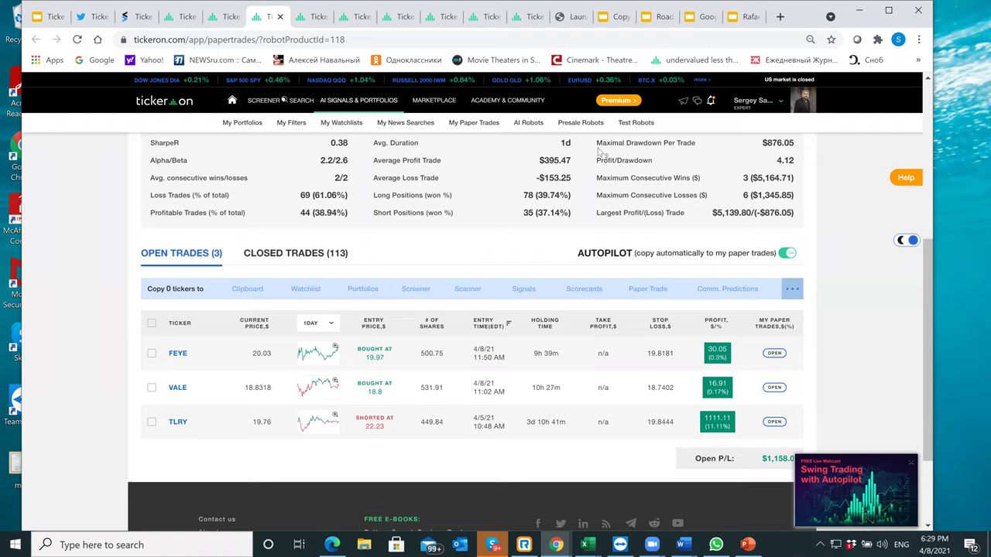
# - Switch back to the Tickeron Webcast slides and show slide 12, "AI Robots - definition"
pyautogui.hotkey('ctrl', '1')
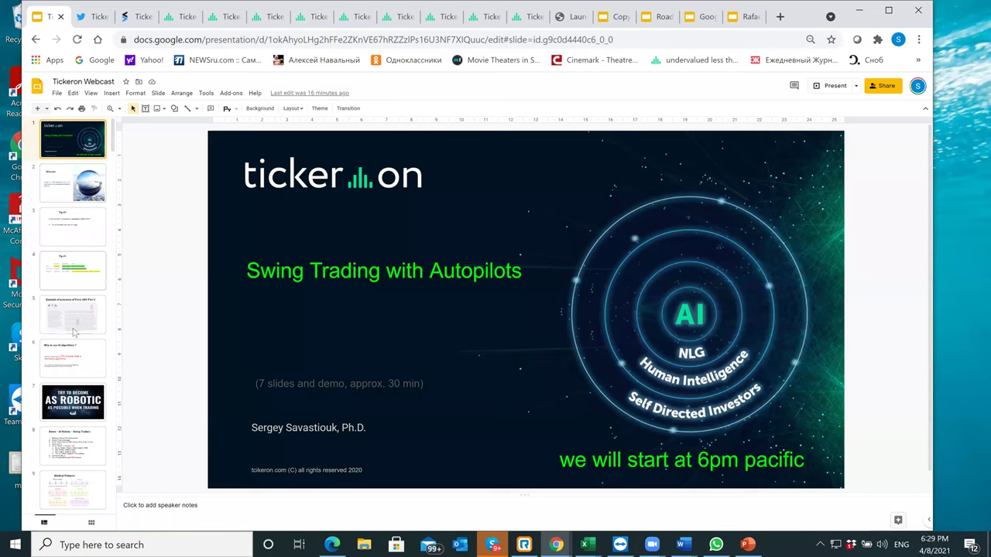
pyautogui.scroll(-3, 75, 331)
pyautogui.scroll(-3, 74, 332)
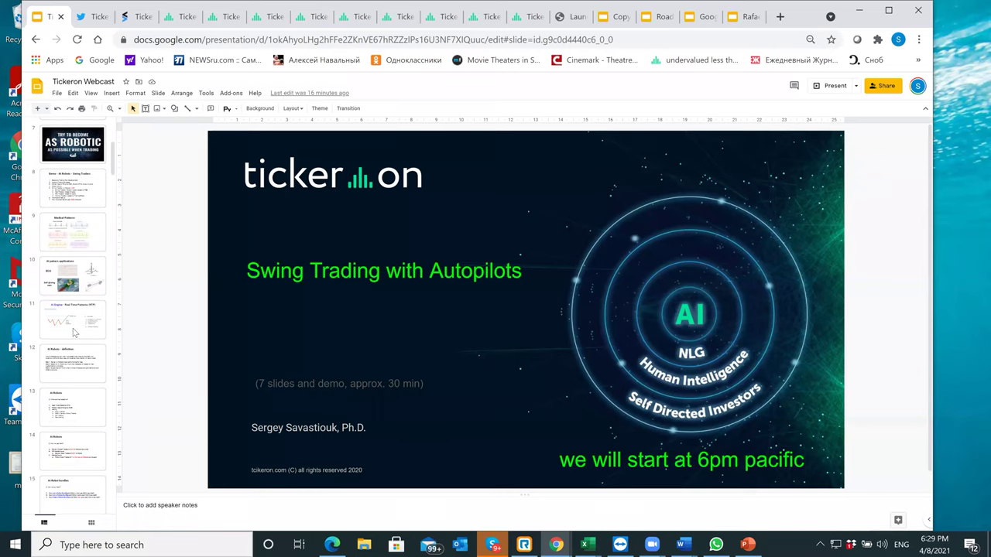
pyautogui.scroll(-2, 74, 333)
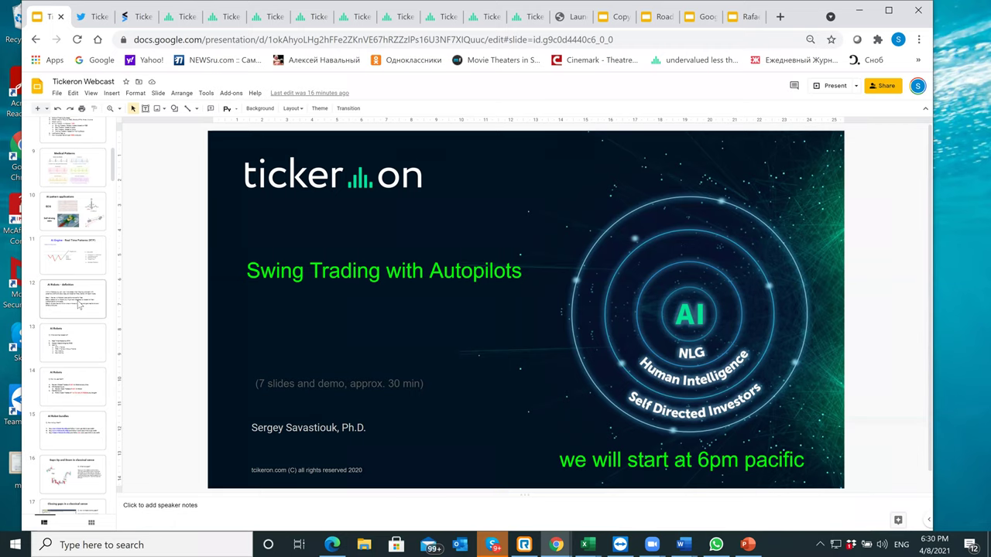
pyautogui.click(78, 307)
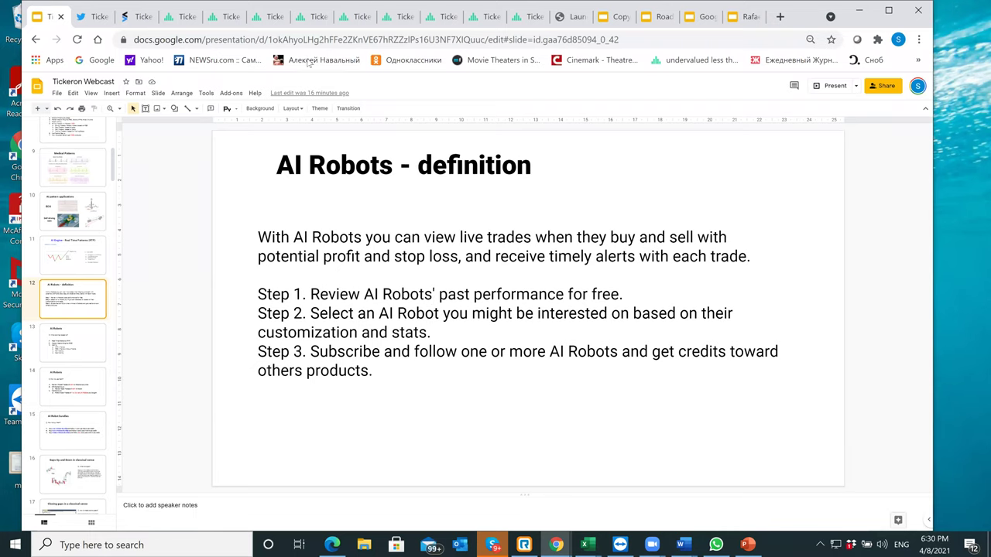
# - Return to My Paper Trades and display its closed trades
pyautogui.click(298, 19)
pyautogui.scroll(-2, 283, 427)
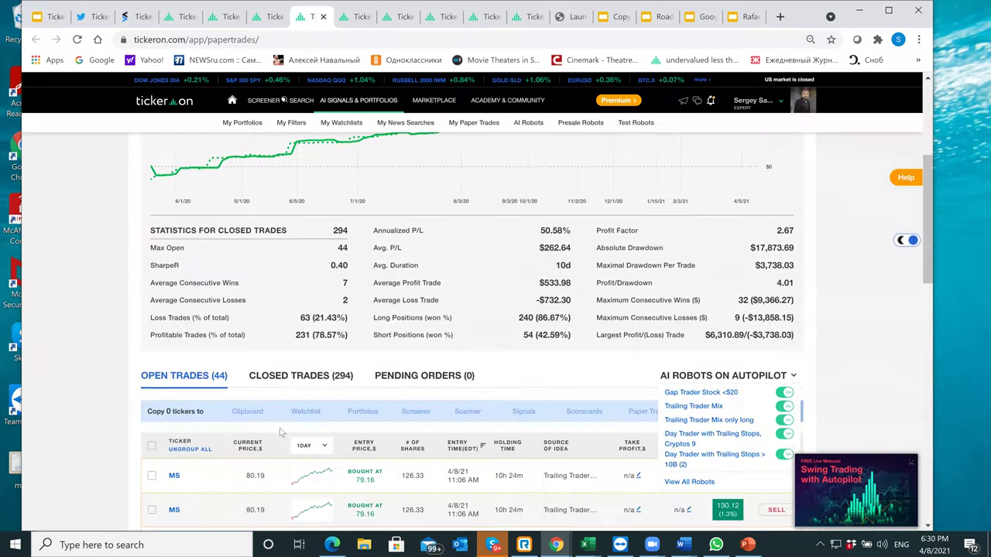
pyautogui.click(294, 377)
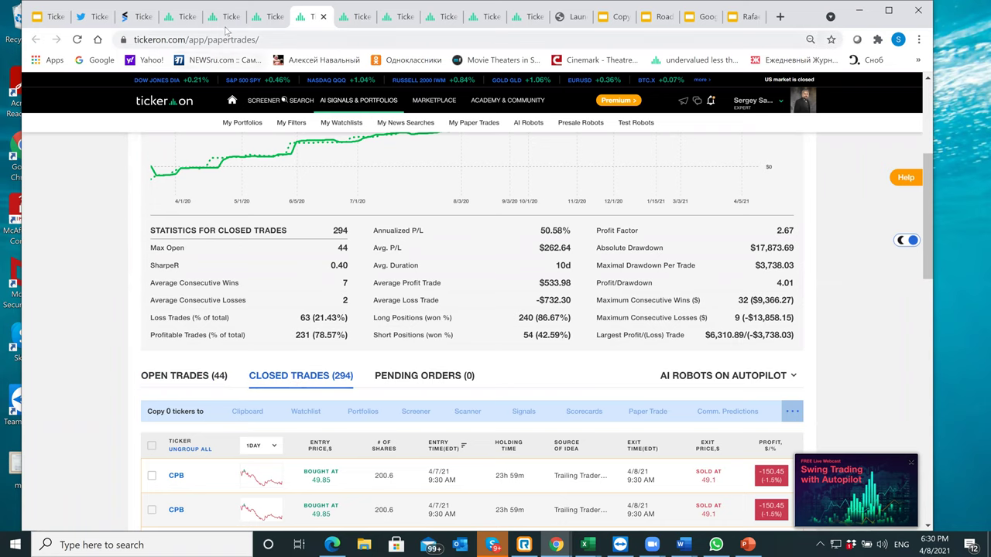
# - Present the two AI Robots slides on what they are based on and how to use them, highlighting the Closed Trades line
pyautogui.click(50, 16)
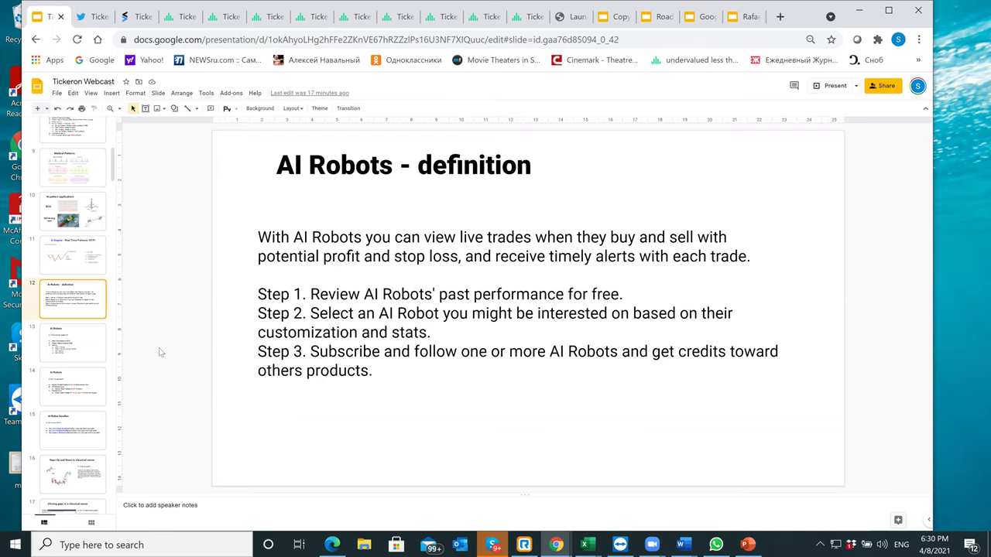
pyautogui.click(99, 342)
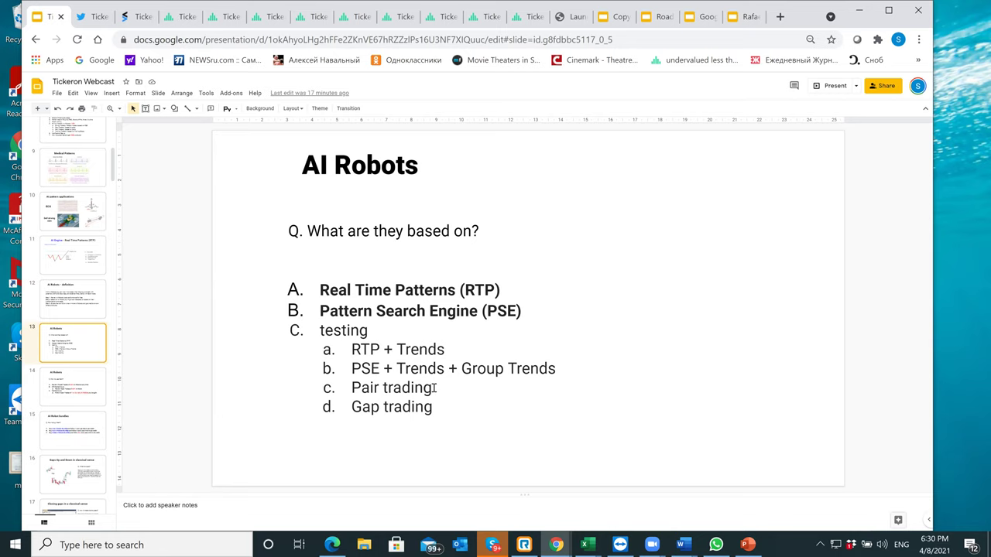
pyautogui.click(85, 386)
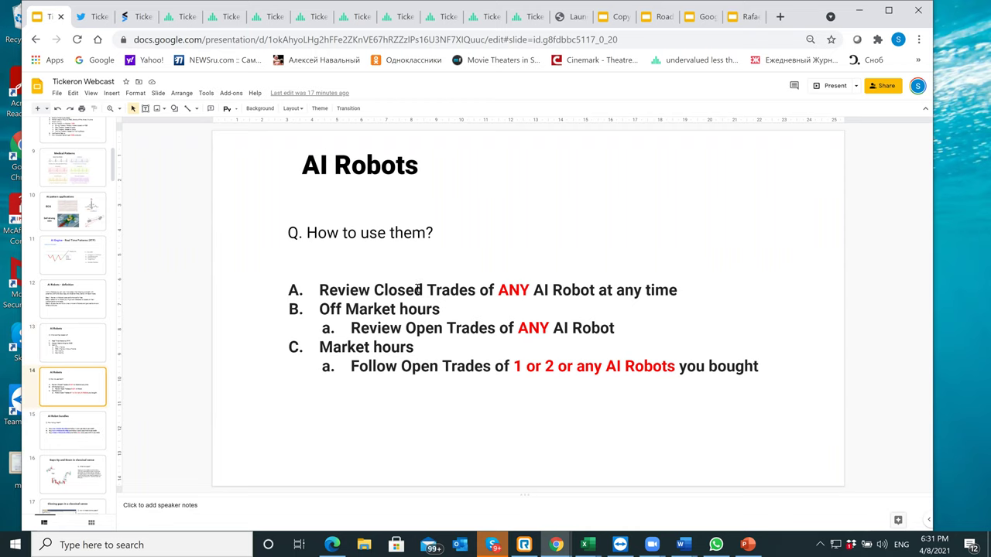
pyautogui.moveTo(419, 290); pyautogui.dragTo(545, 293)
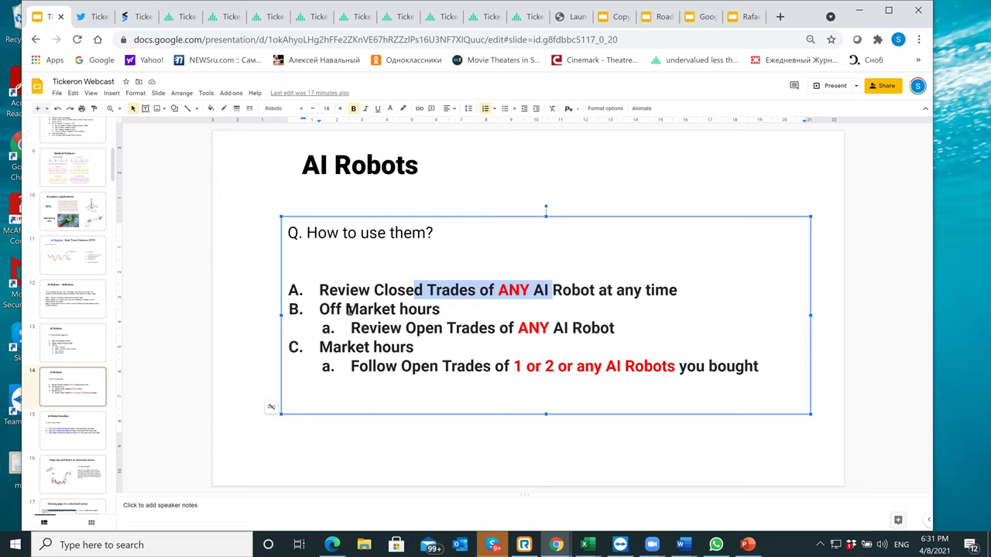
# - Point out the Closed Trades and Open Trades lines on slide 14, and show slide 15, "AI Robot bundles"
pyautogui.click(397, 292)
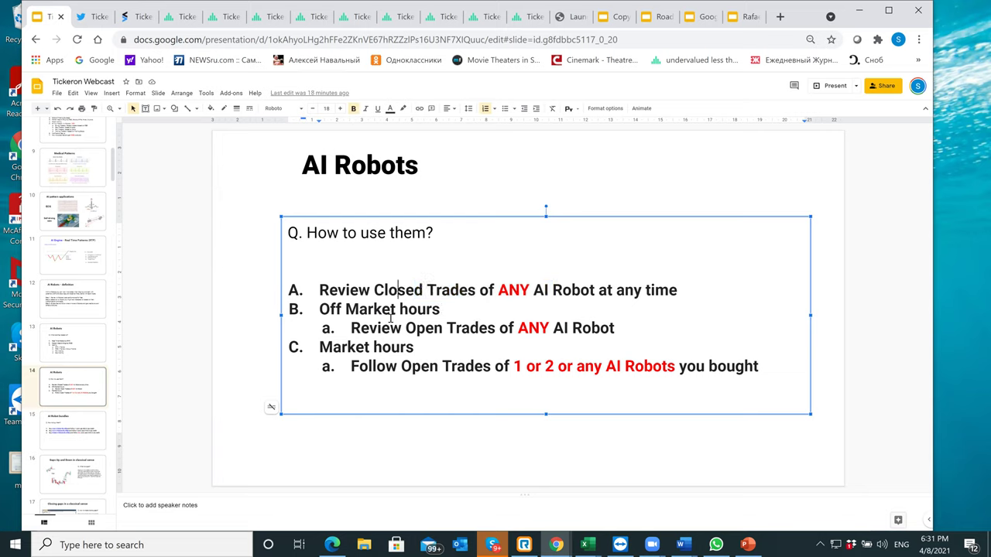
pyautogui.click(390, 328)
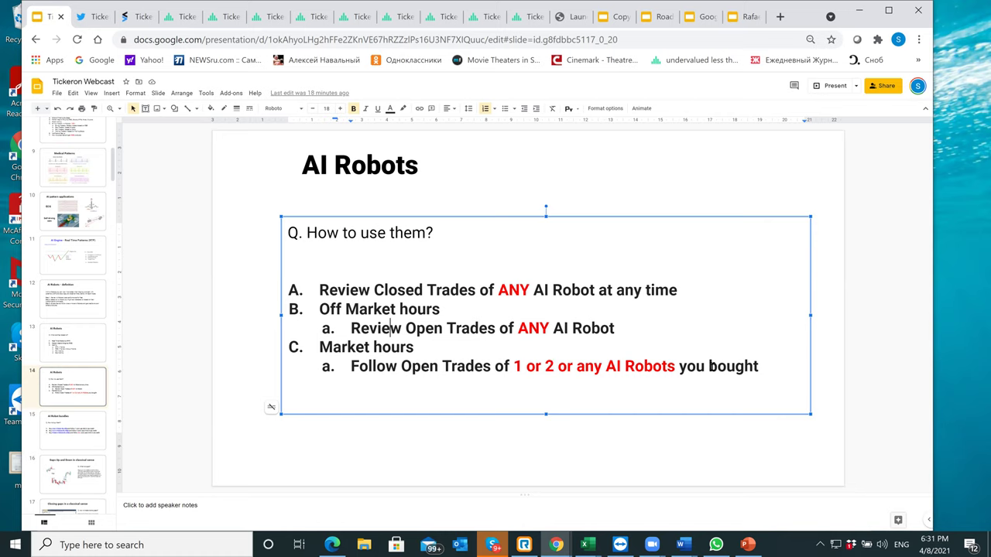
pyautogui.click(93, 430)
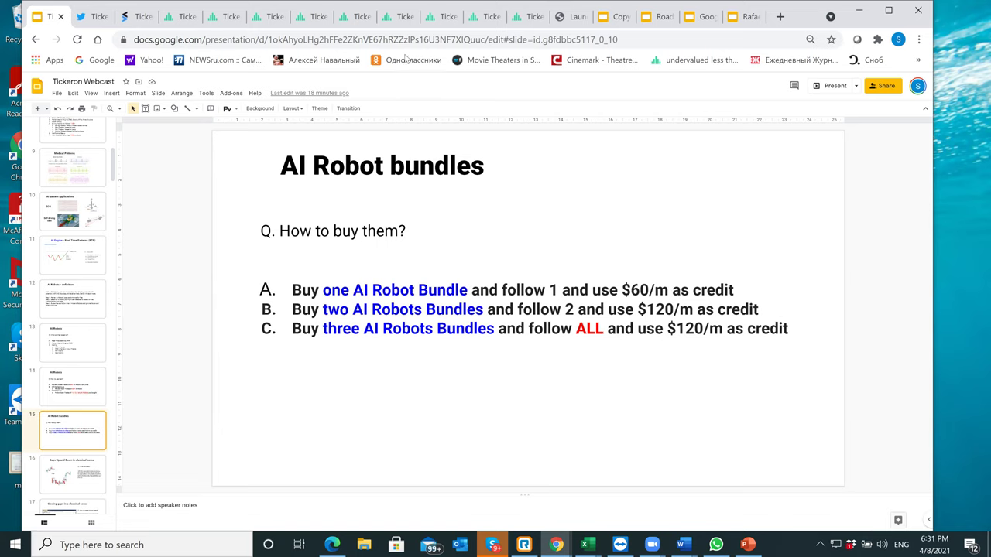
# - Switch to Tickeron, show the Premium membership page and select the Intermediate level
pyautogui.click(397, 19)
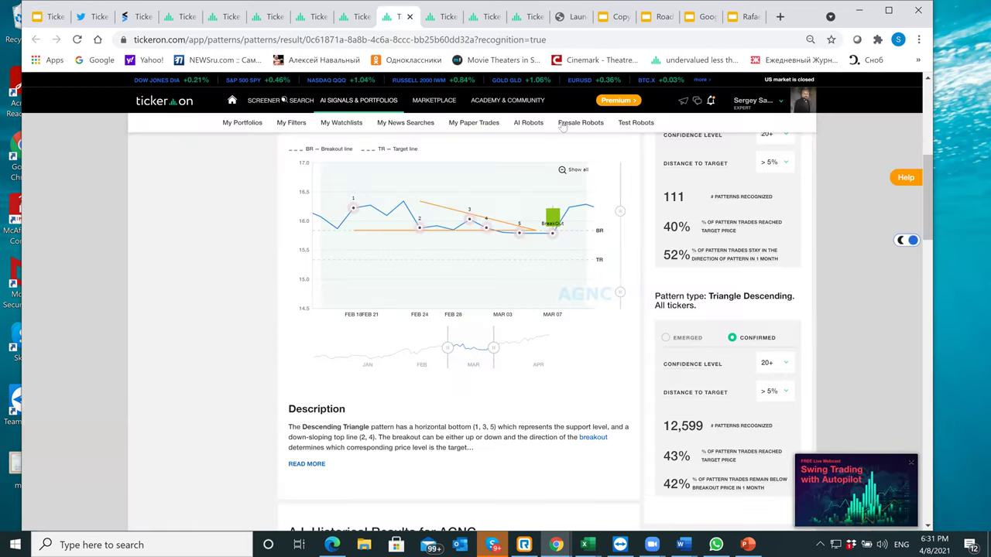
pyautogui.click(617, 101)
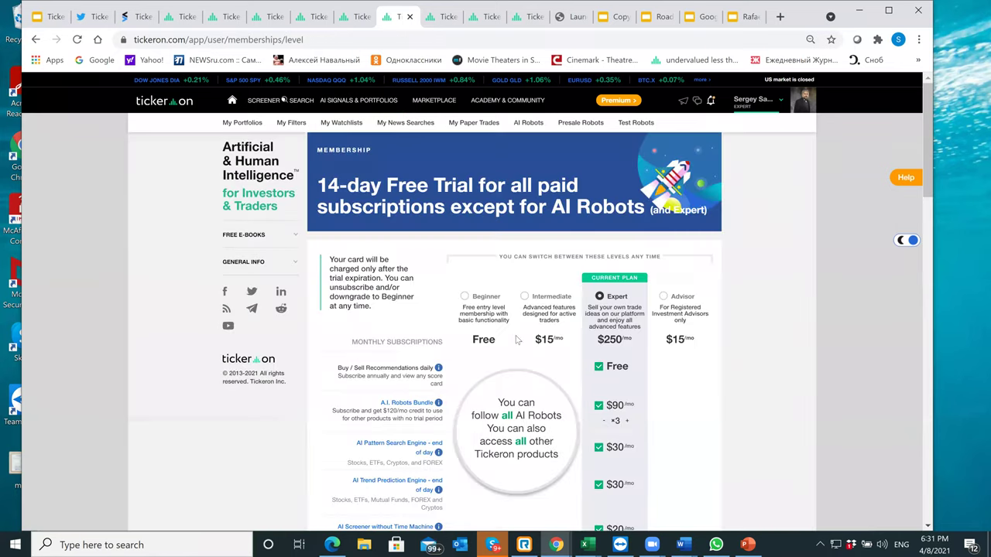
pyautogui.click(525, 297)
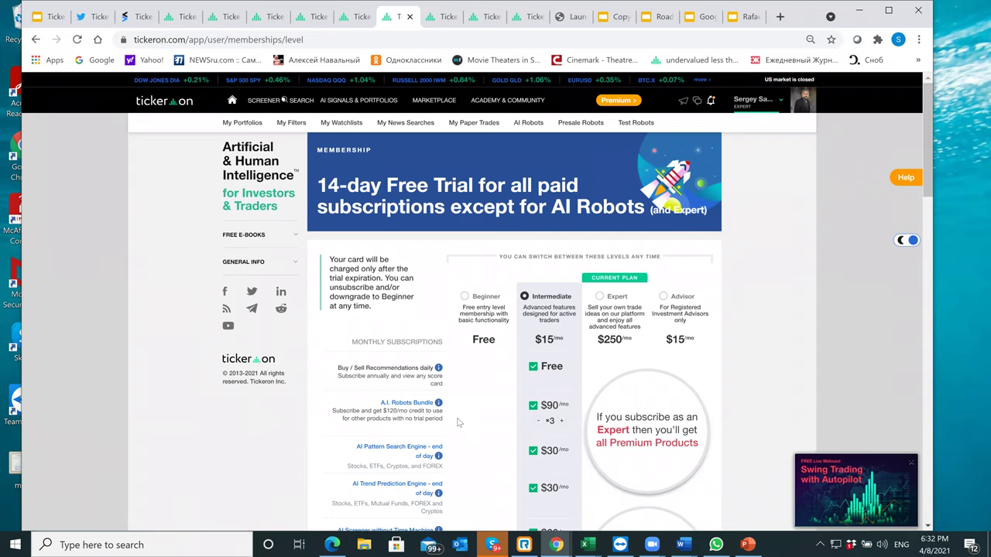
# - Return to the "AI Robot bundles" slide and highlight "$120/m as credit" in the two-bundle option
pyautogui.click(306, 17)
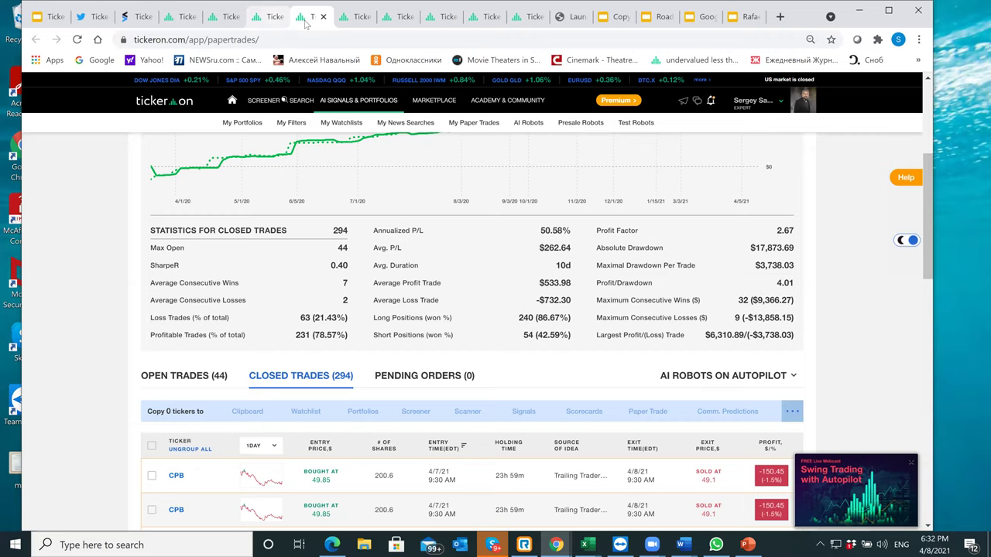
pyautogui.click(181, 19)
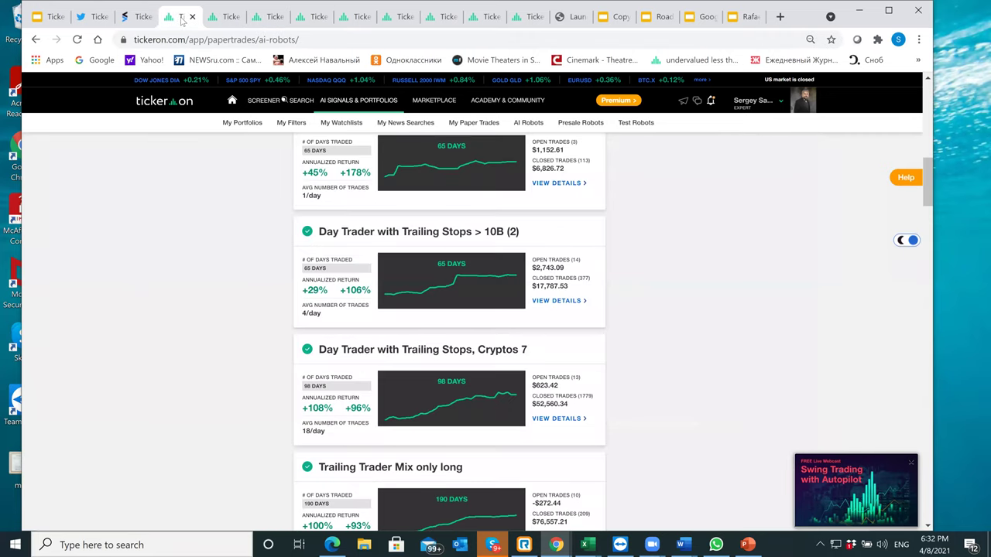
pyautogui.click(224, 17)
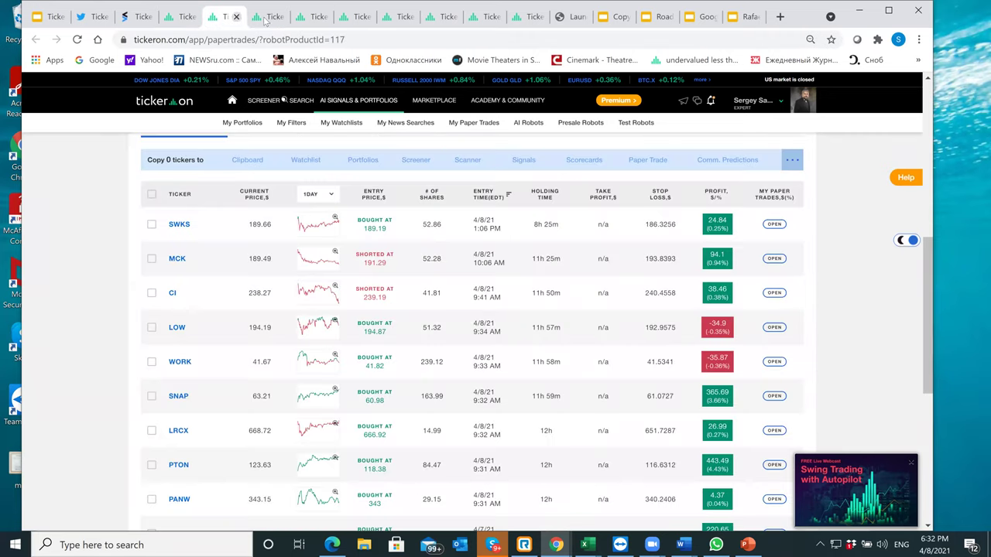
pyautogui.click(307, 18)
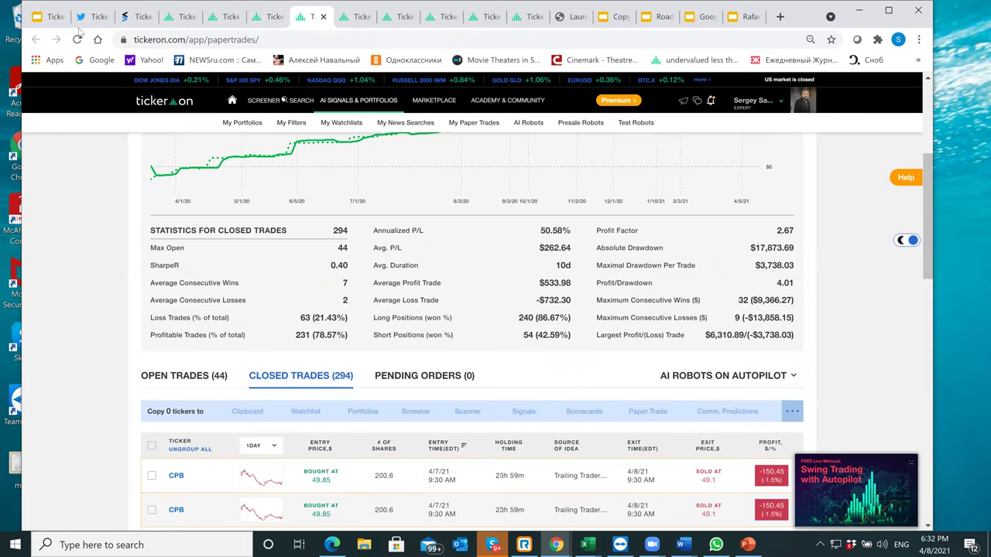
pyautogui.click(48, 17)
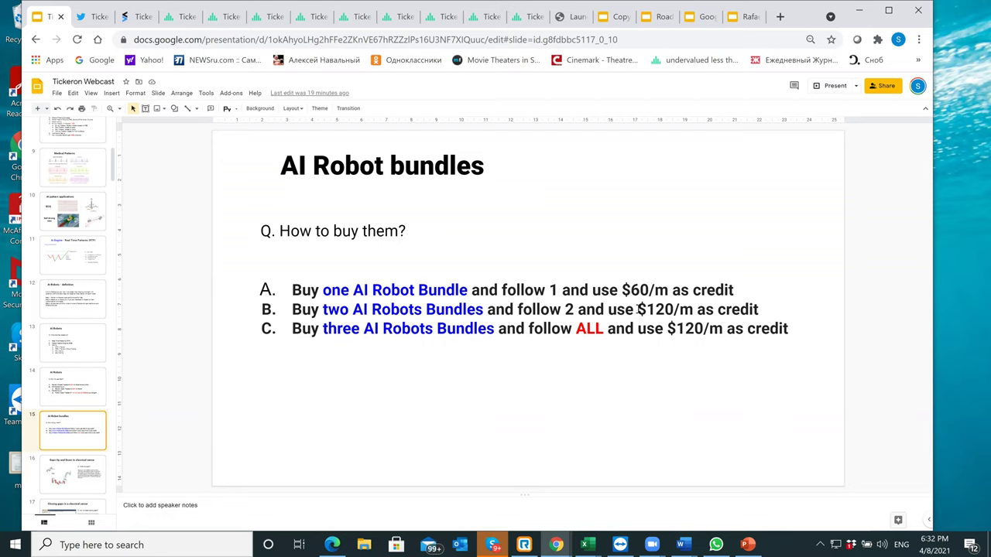
pyautogui.moveTo(638, 309); pyautogui.dragTo(760, 309)
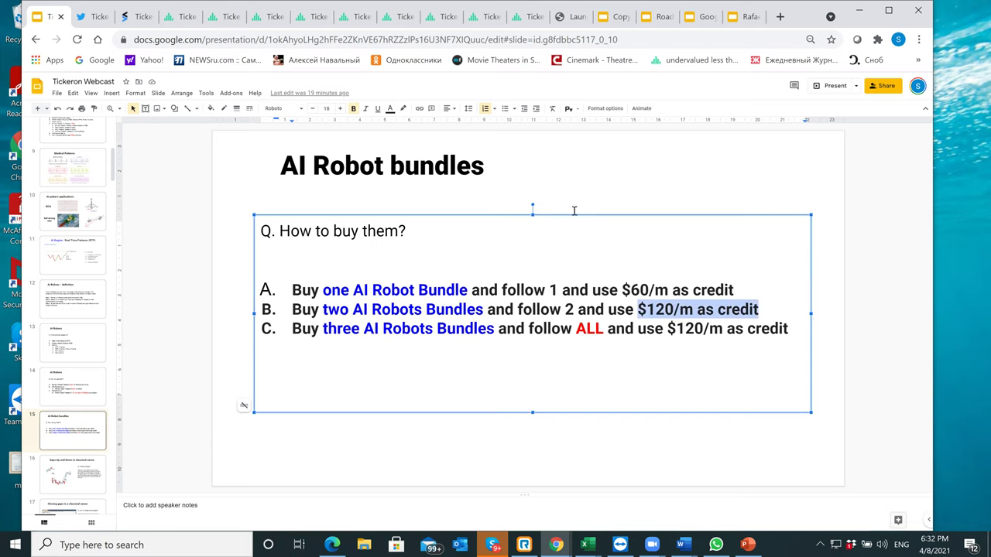
# - Open the Tickeron membership page again from a robot's trades page and choose the Intermediate level
pyautogui.click(221, 19)
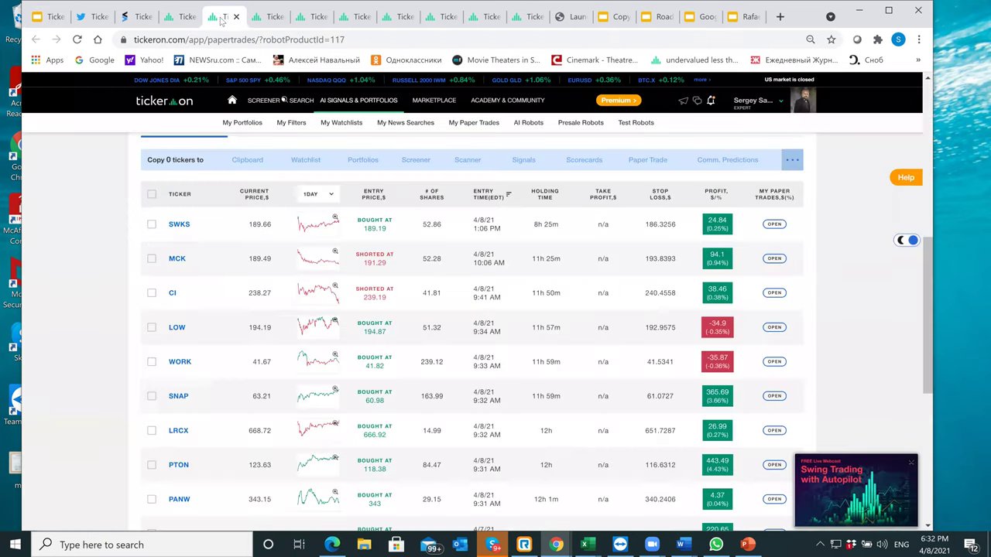
pyautogui.click(622, 103)
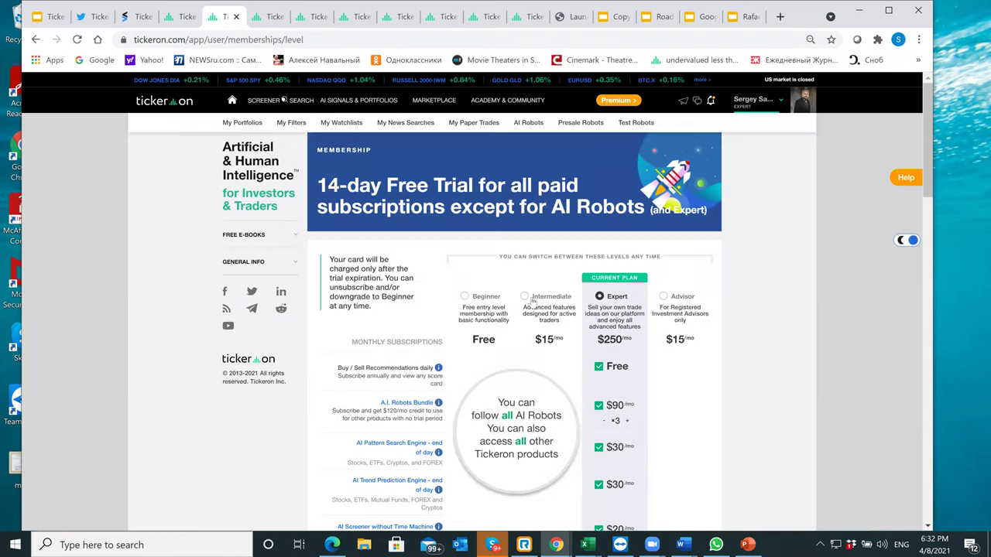
pyautogui.click(526, 298)
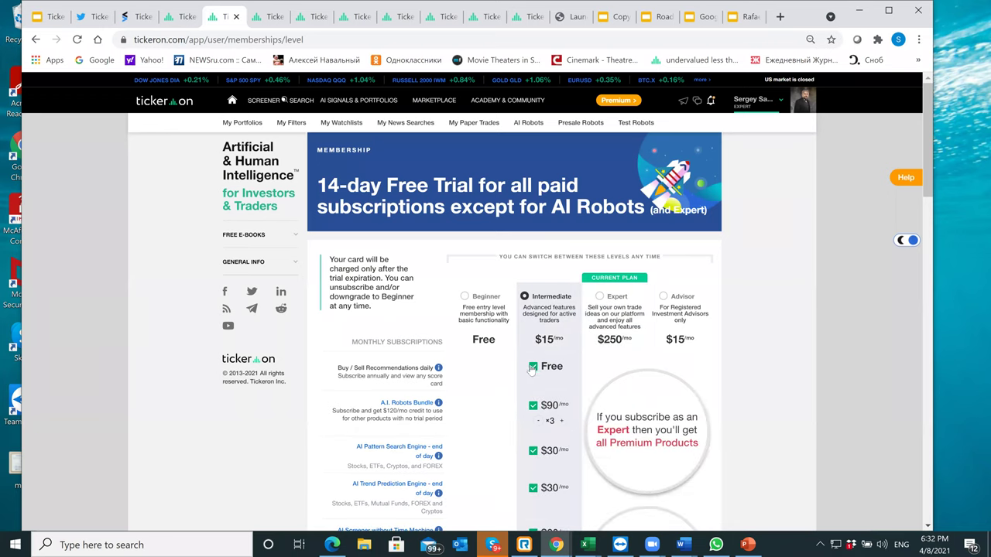
# - Deselect all paid subscriptions in the Intermediate plan, from A.I. Robots Bundle through Real Time Patterns for Cryptos
pyautogui.click(533, 407)
pyautogui.click(534, 451)
pyautogui.scroll(-3, 534, 457)
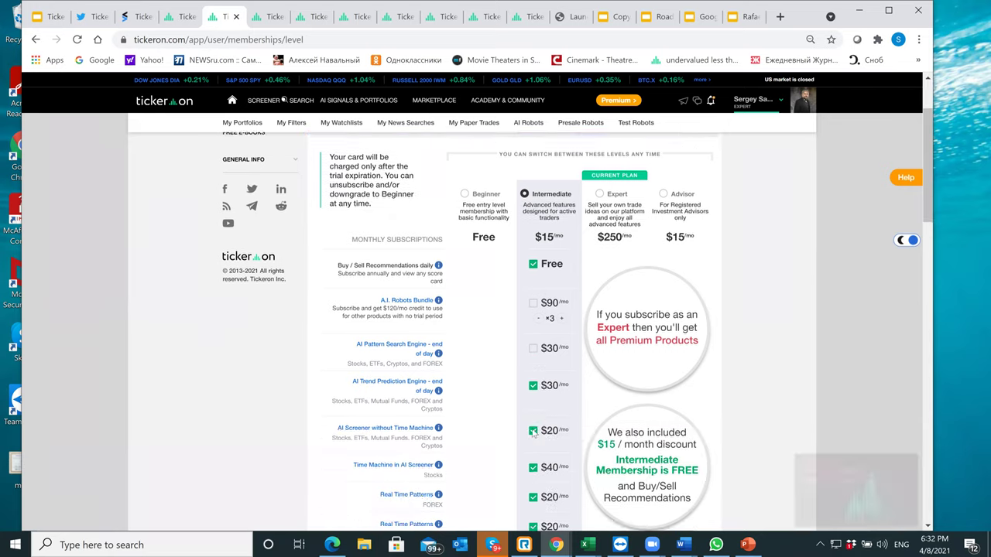
pyautogui.click(533, 296)
pyautogui.click(533, 340)
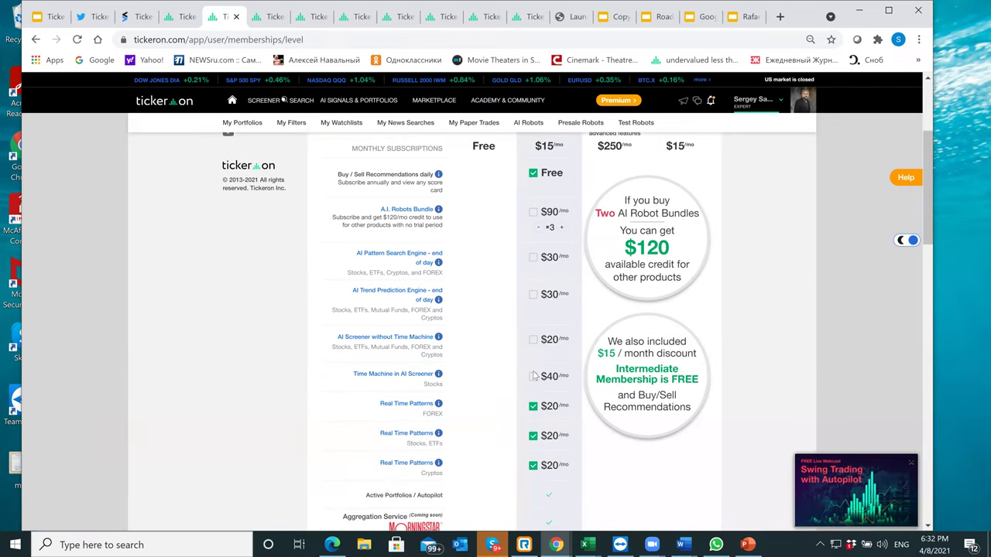
pyautogui.click(533, 377)
pyautogui.click(533, 407)
pyautogui.click(534, 437)
pyautogui.click(533, 465)
# - Include one A.I. Robots Bundle in the Intermediate plan and highlight its $60/mo credit in the description
pyautogui.click(540, 229)
pyautogui.click(540, 229)
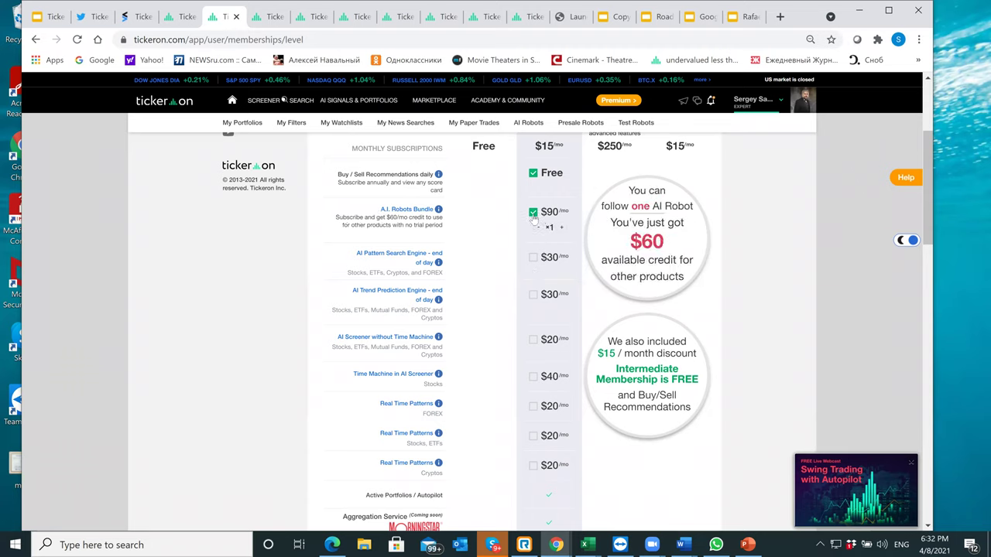
pyautogui.moveTo(380, 217); pyautogui.dragTo(408, 217)
# - Add AI Pattern Search Engine and AI Trend Prediction Engine to the plan and check the monthly total
pyautogui.click(532, 258)
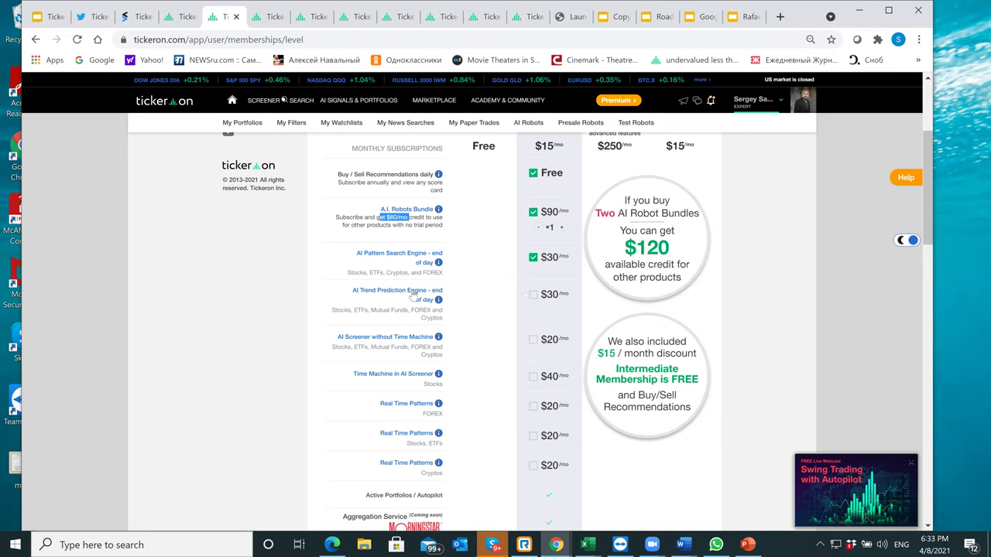
pyautogui.click(533, 296)
pyautogui.scroll(-4, 549, 387)
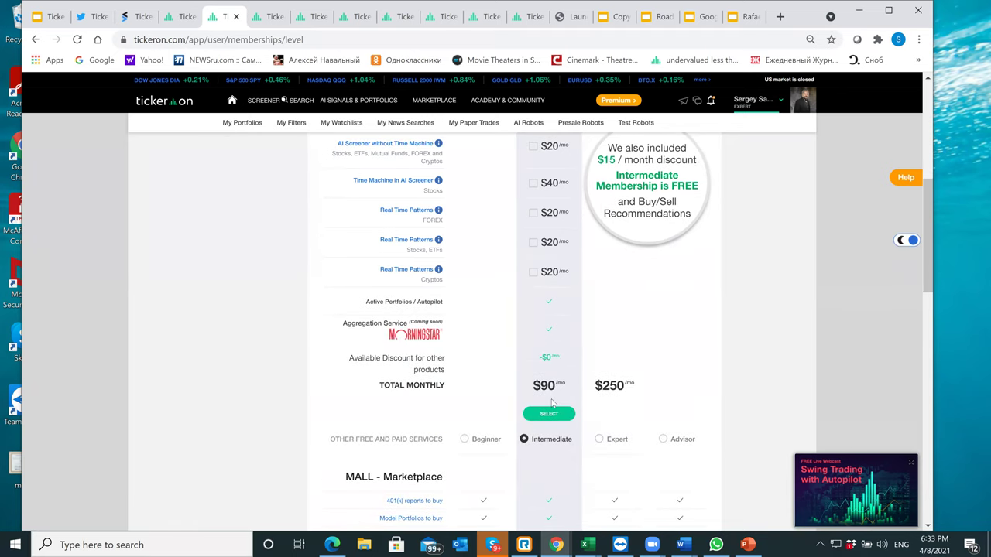
pyautogui.scroll(3, 552, 402)
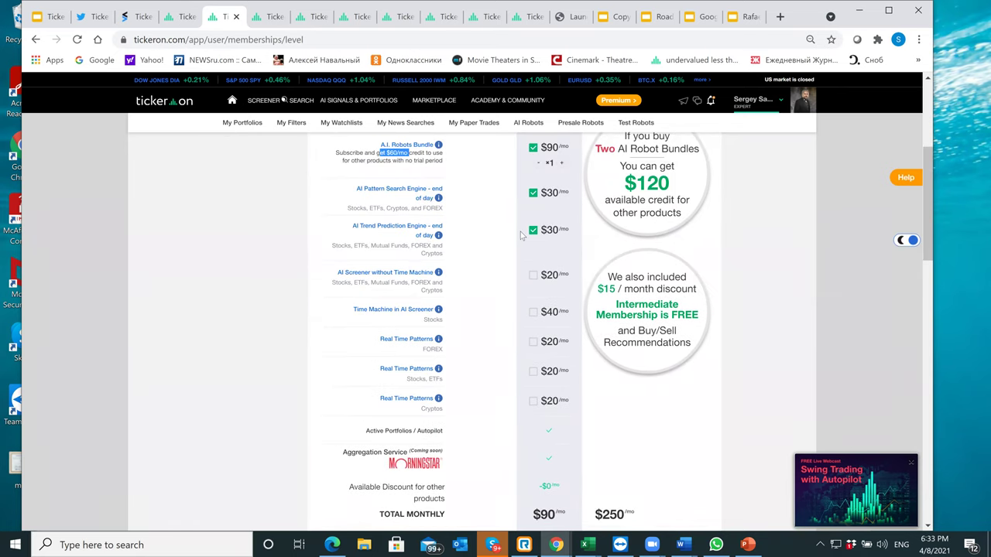
pyautogui.scroll(2, 523, 236)
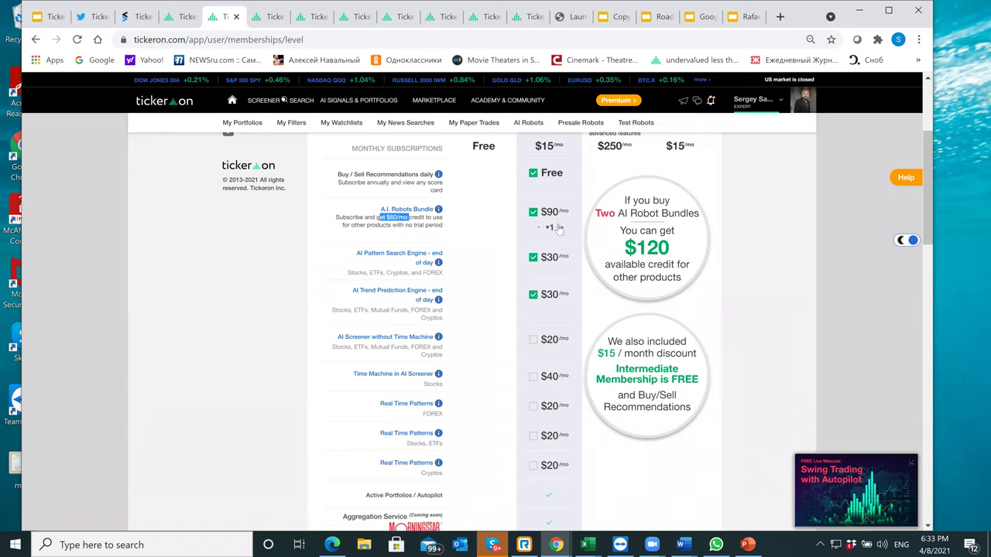
# - Raise the A.I. Robots Bundle quantity to 2, add AI Screener and its Time Machine, and check the monthly total
pyautogui.click(561, 227)
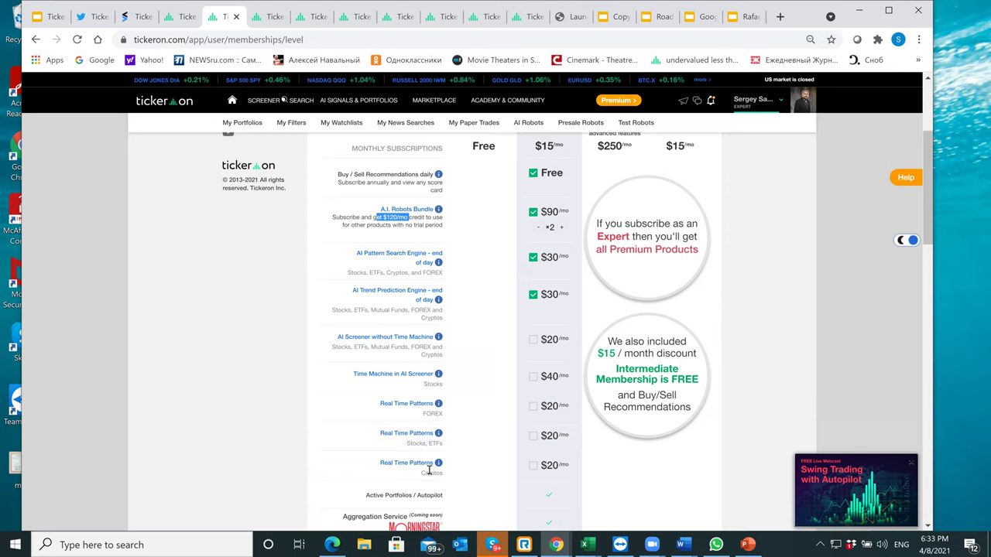
pyautogui.click(540, 379)
pyautogui.scroll(-2, 549, 353)
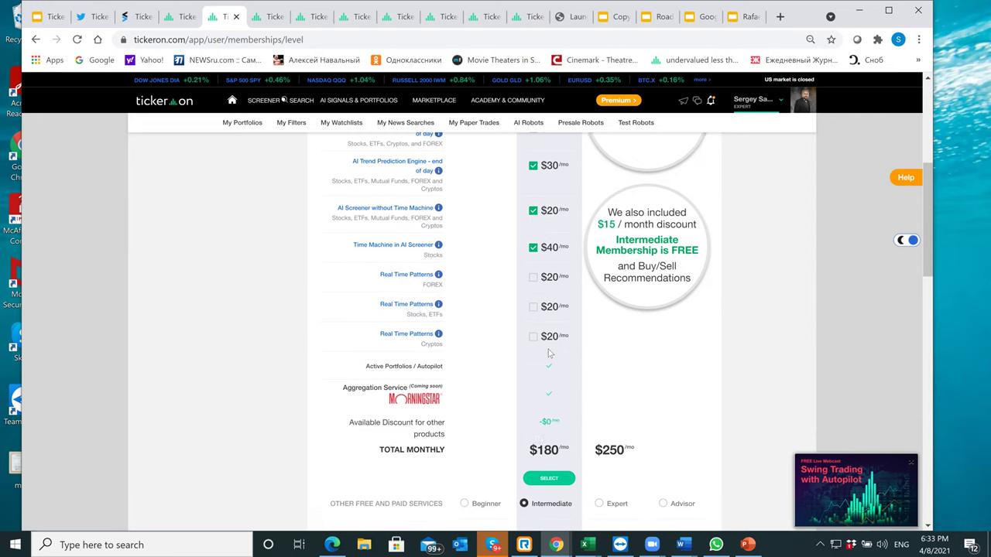
pyautogui.scroll(2, 540, 444)
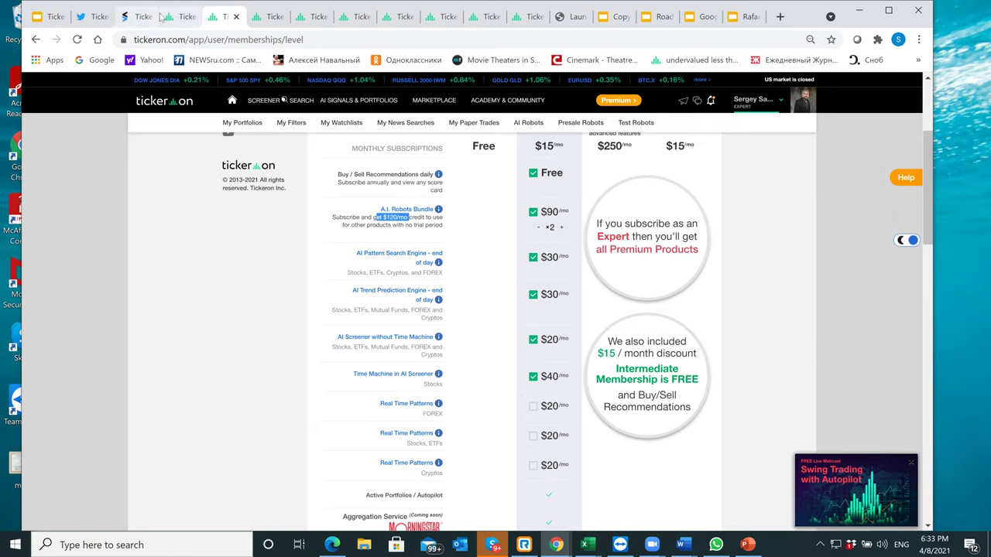
# - Return to the "AI Robot bundles" slide and highlight the three-bundle option with following ALL robots and $120/m credit
pyautogui.click(49, 17)
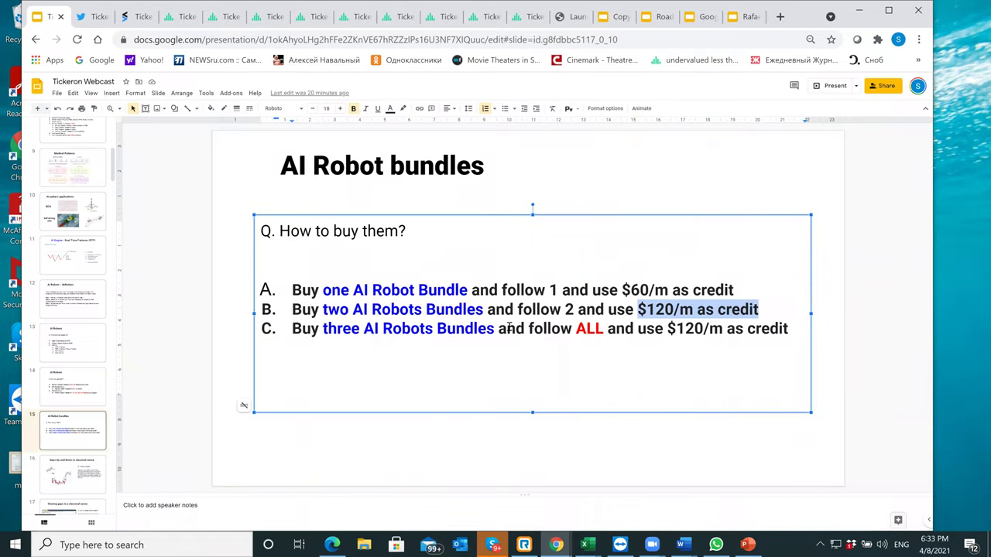
pyautogui.moveTo(372, 332); pyautogui.dragTo(325, 329)
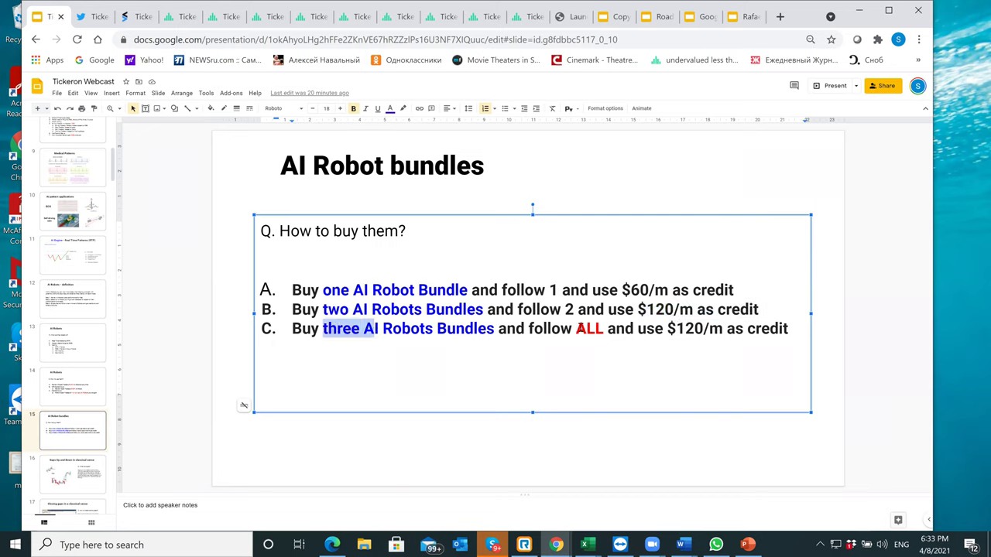
pyautogui.moveTo(578, 328); pyautogui.dragTo(789, 329)
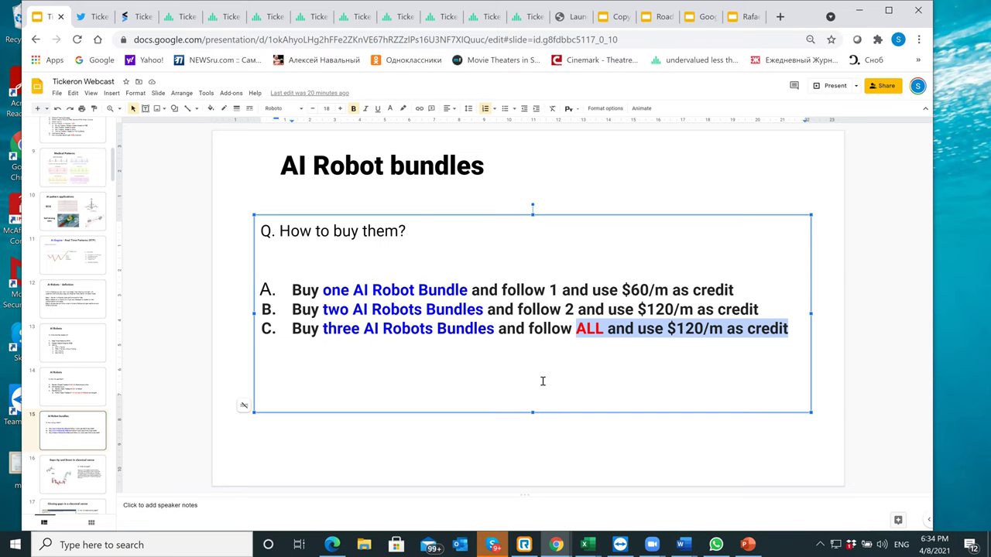
pyautogui.click(573, 329)
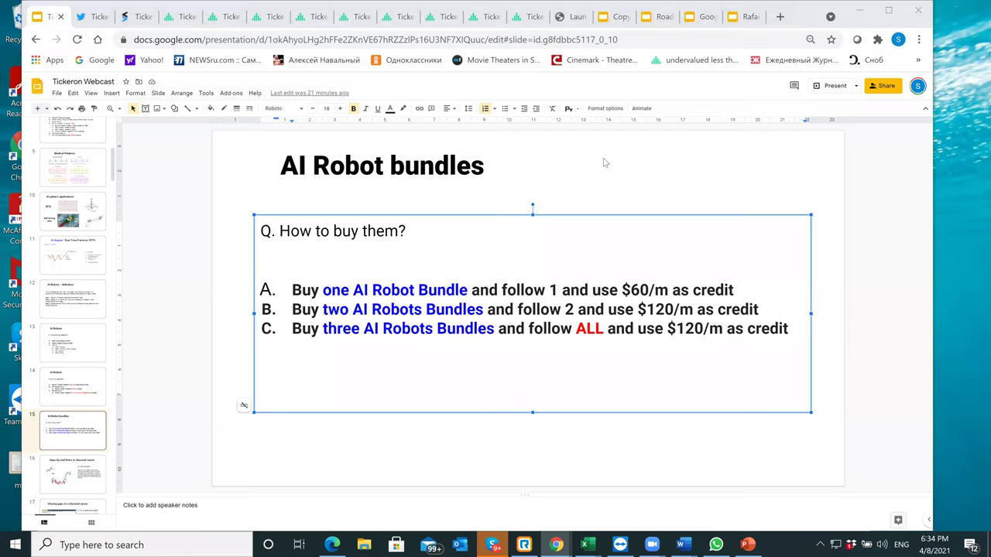
# - Switch to Tickeron, open the Educational Courses page and display the Investing 102 course
pyautogui.click(302, 23)
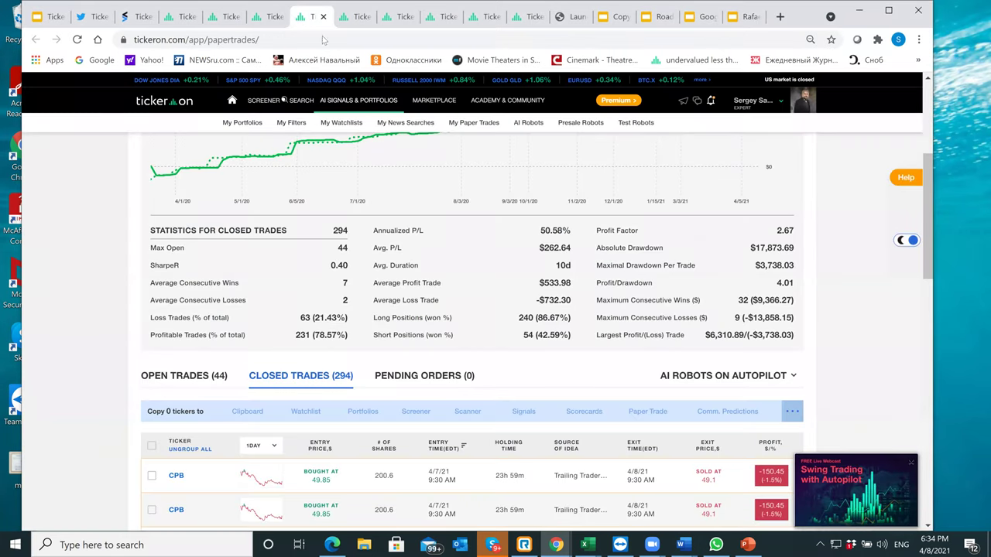
pyautogui.click(520, 105)
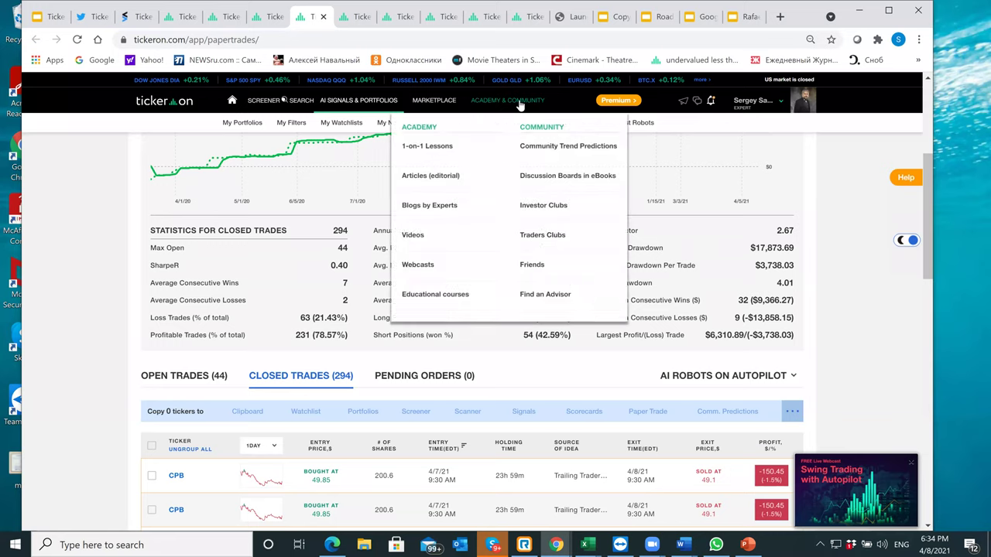
pyautogui.click(474, 295)
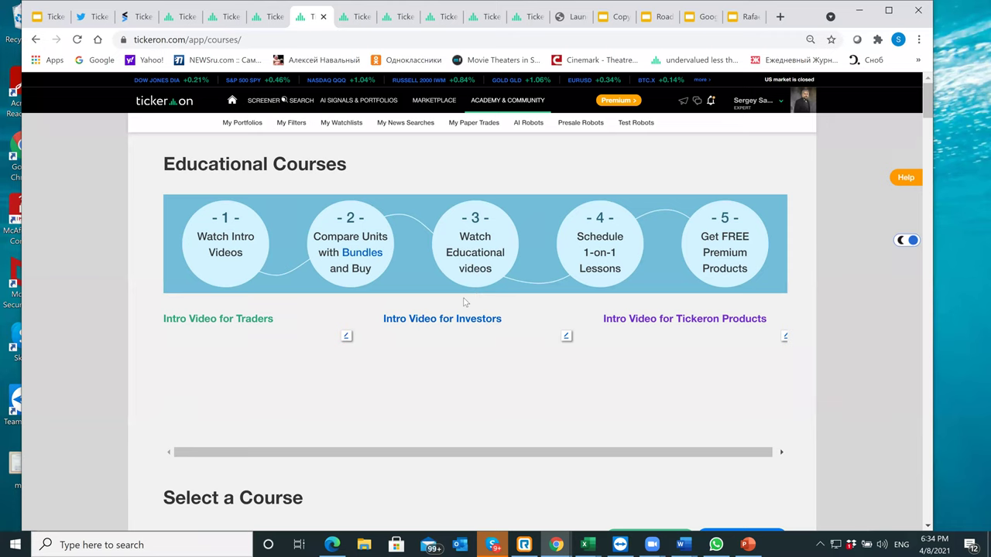
pyautogui.scroll(-1, 345, 321)
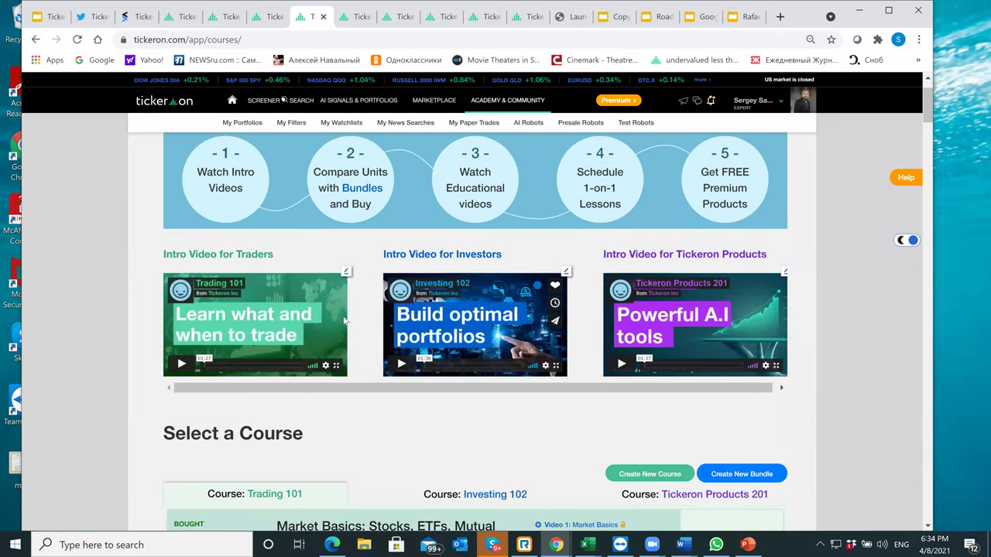
pyautogui.scroll(-1, 367, 320)
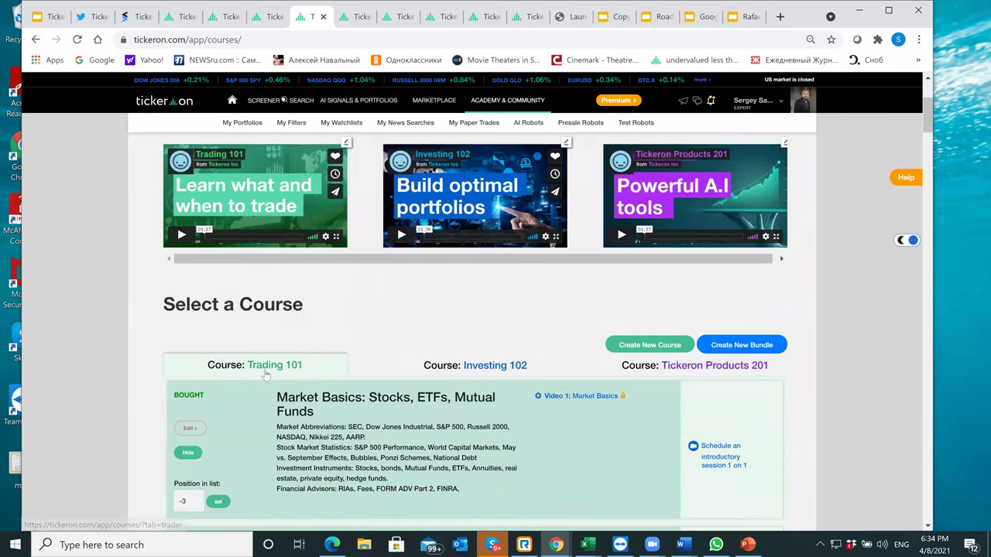
pyautogui.click(457, 370)
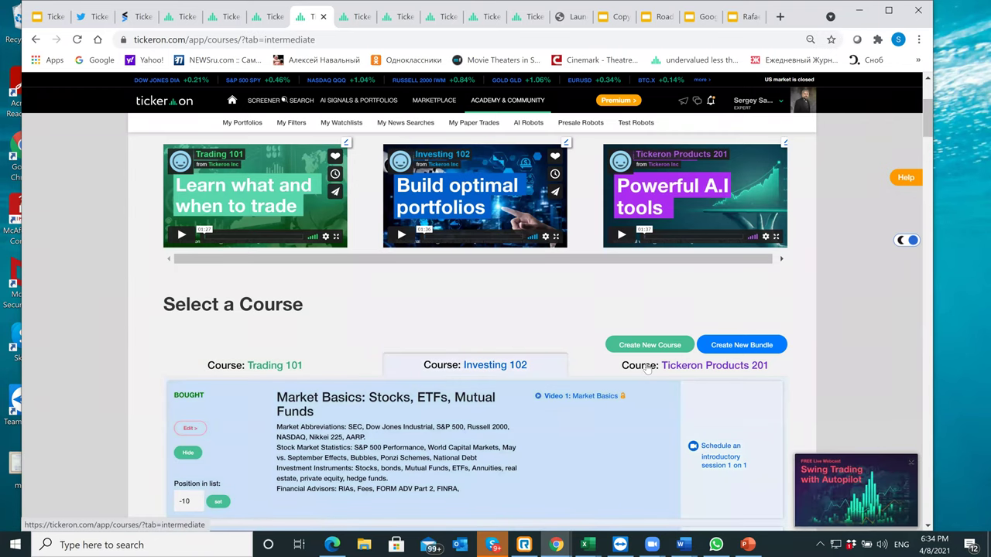
# - Display the Tickeron Products 201 course and look through its lessons from Practical Overview to AI Real Time Patterns
pyautogui.click(646, 367)
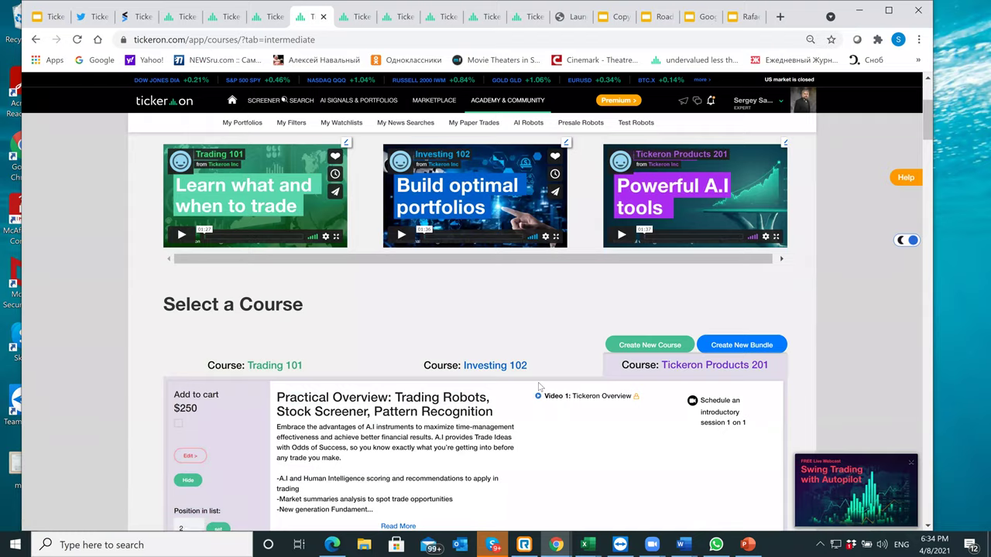
pyautogui.scroll(-5, 539, 386)
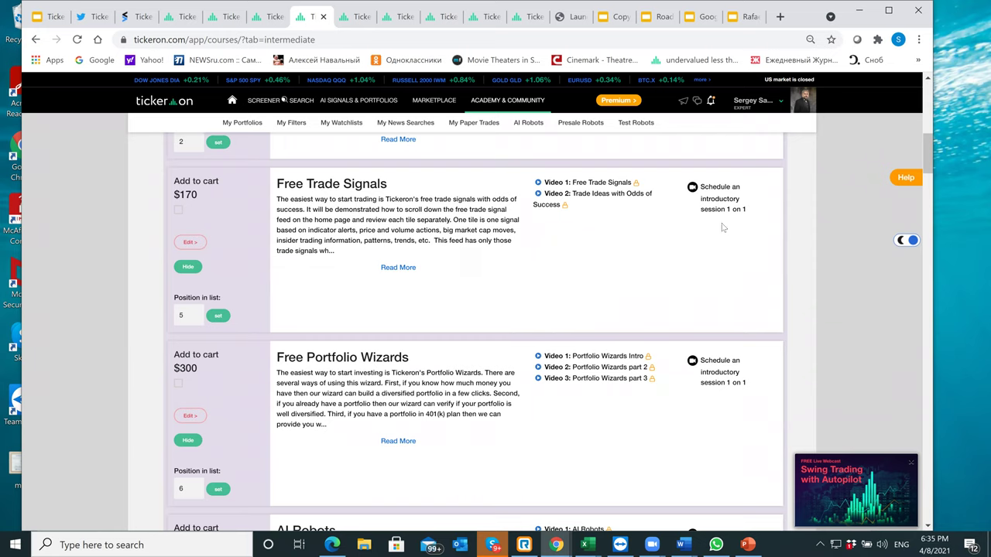
pyautogui.scroll(-9, 518, 292)
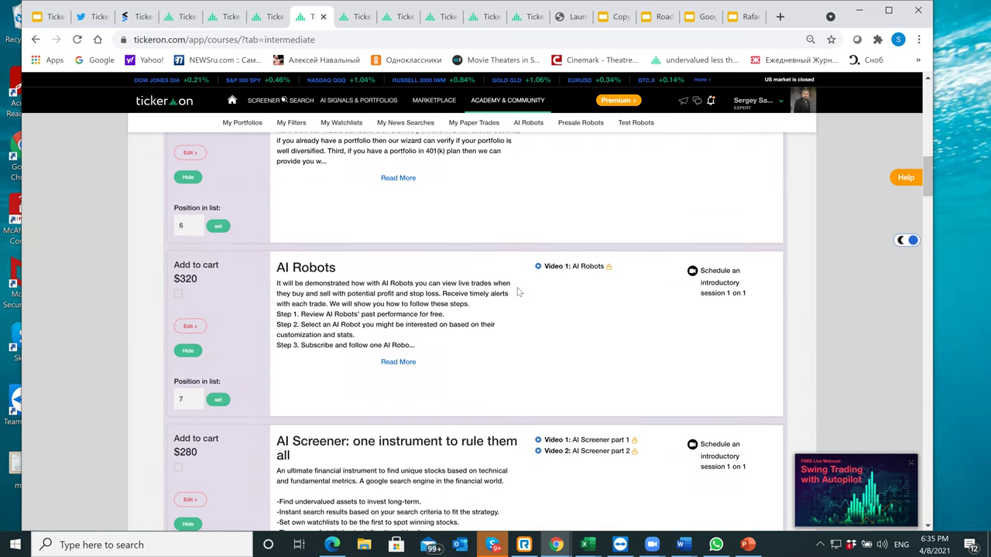
pyautogui.scroll(-5, 519, 292)
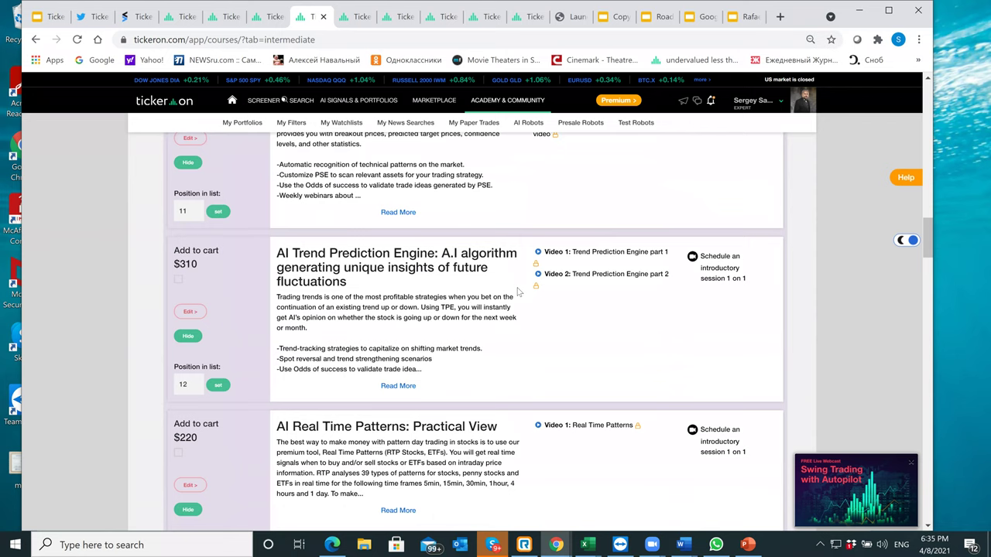
# - View the product guides on Tickeron's Help page and open the 1-on-1 Lessons page of the Academy
pyautogui.click(909, 179)
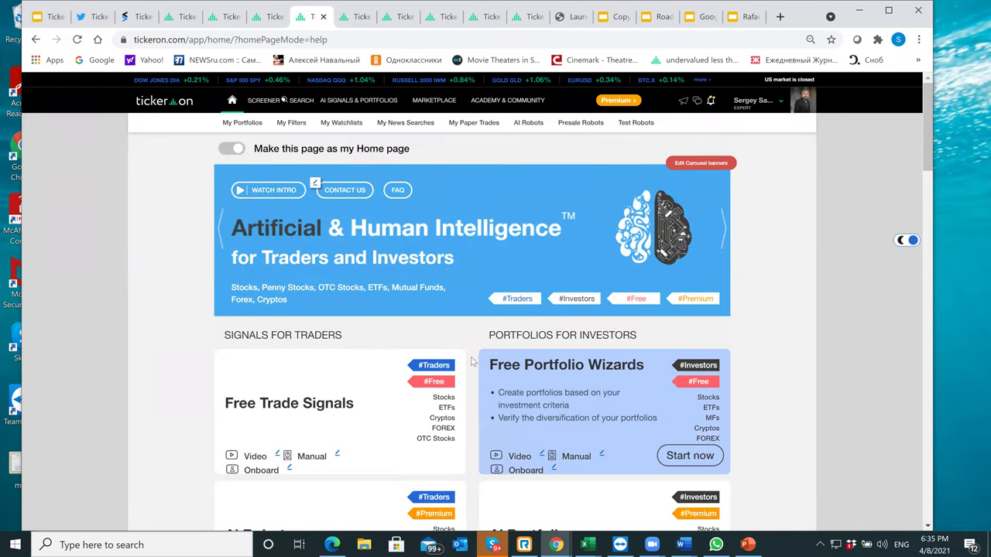
pyautogui.scroll(-4, 472, 358)
pyautogui.scroll(3, 473, 360)
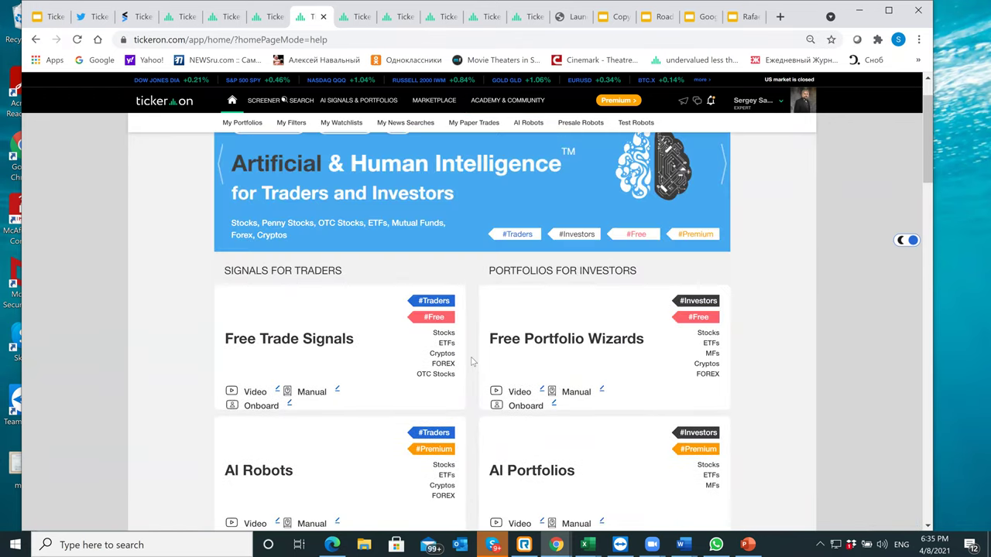
pyautogui.scroll(1, 472, 362)
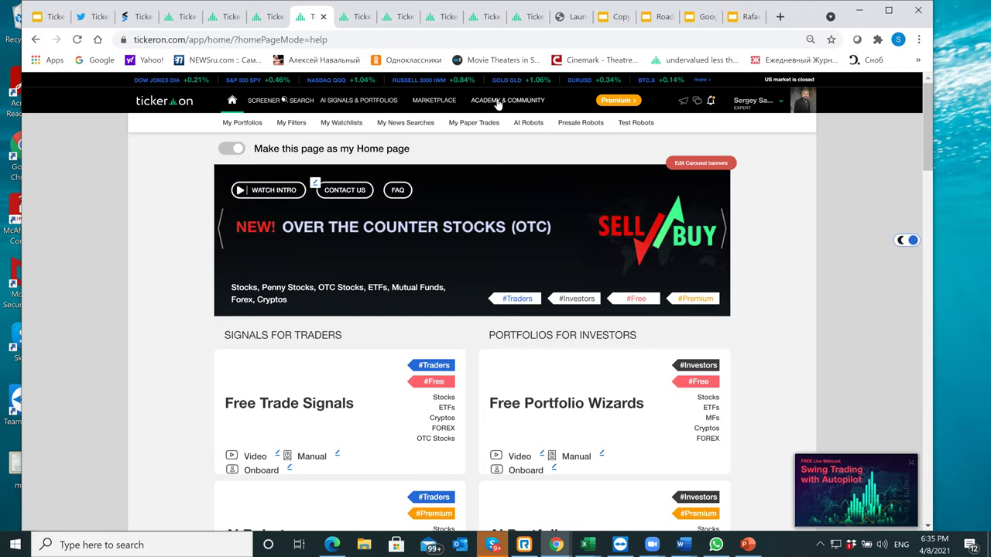
pyautogui.moveTo(499, 102)
pyautogui.click(458, 150)
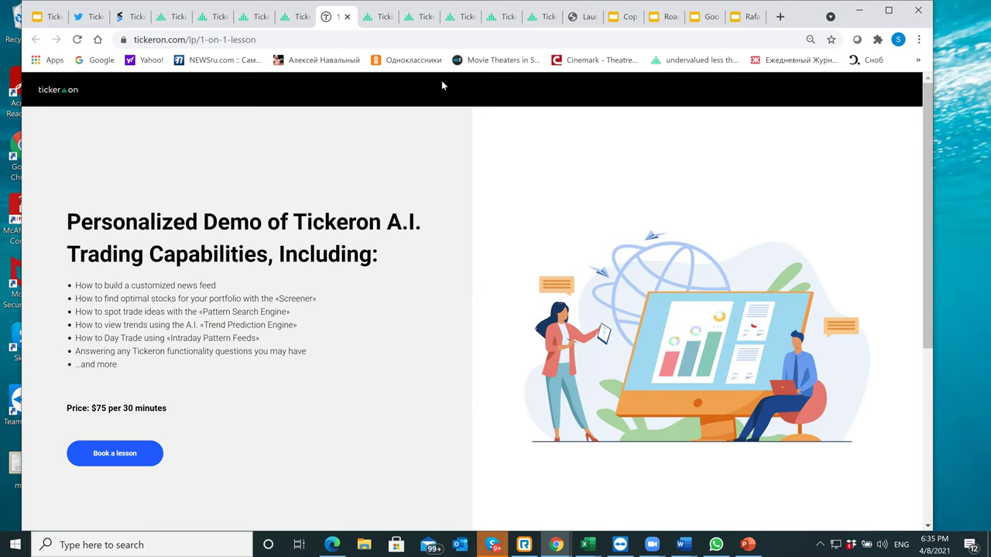
# - Go back to the Real Time Patterns page, open Community Trend Predictions and review the Top Predictors rewards and rankings
pyautogui.click(397, 25)
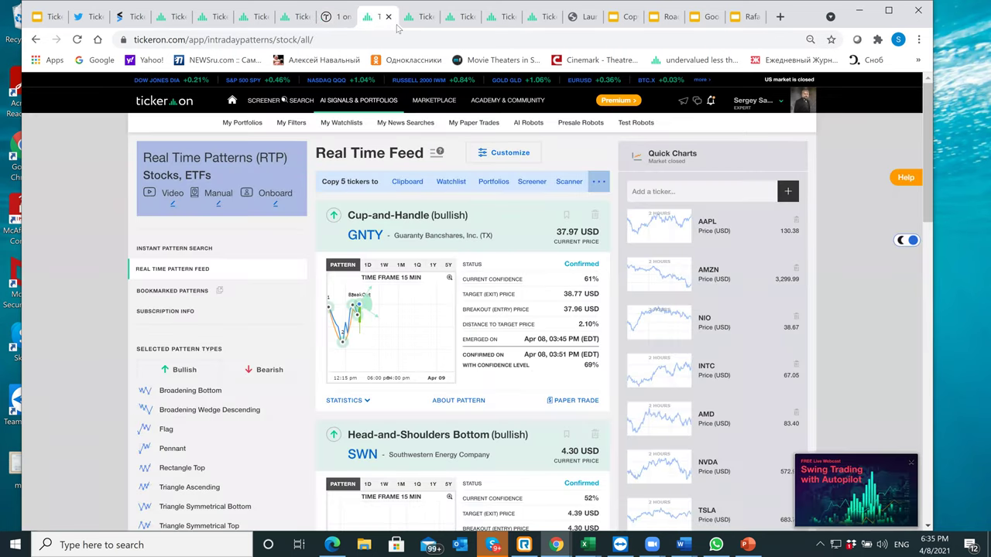
pyautogui.moveTo(501, 102)
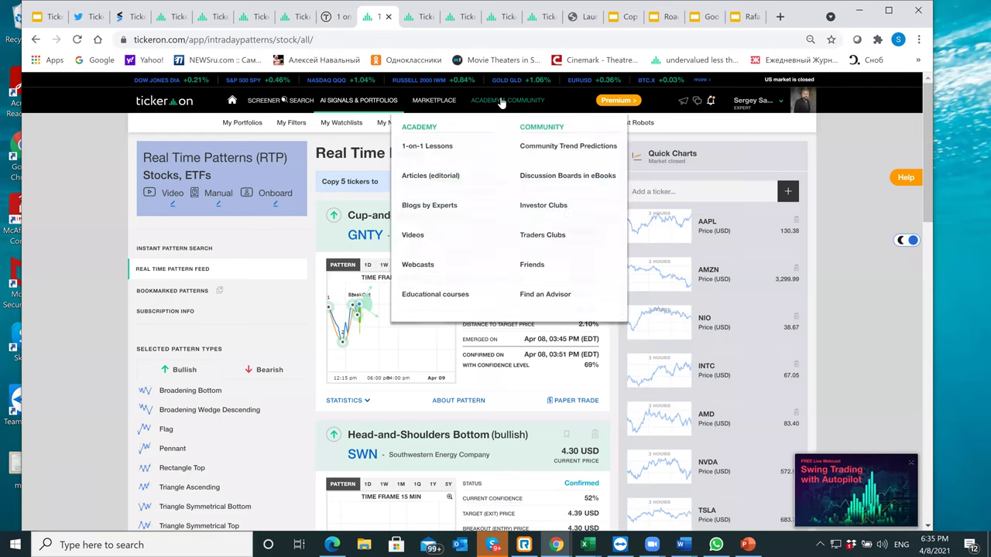
pyautogui.click(565, 152)
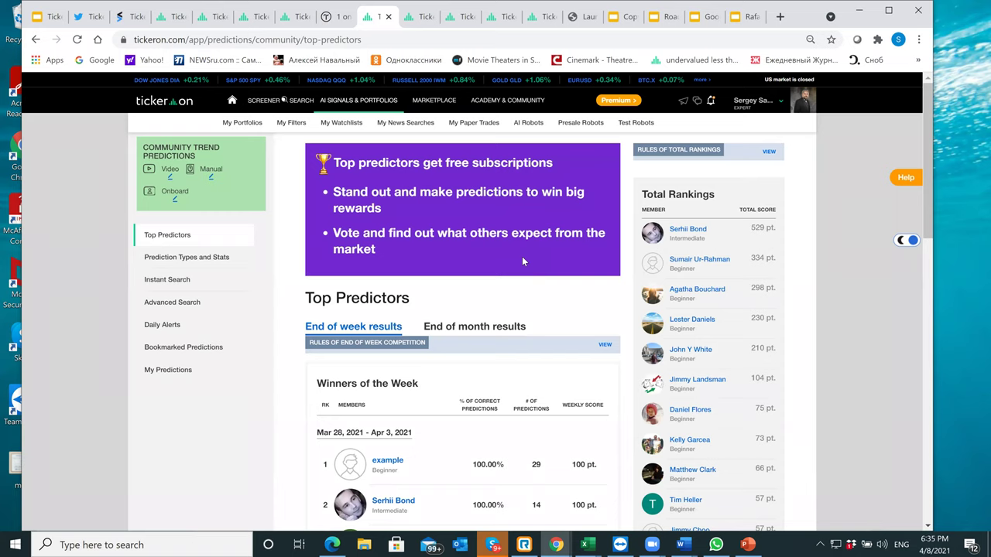
pyautogui.scroll(-1, 496, 305)
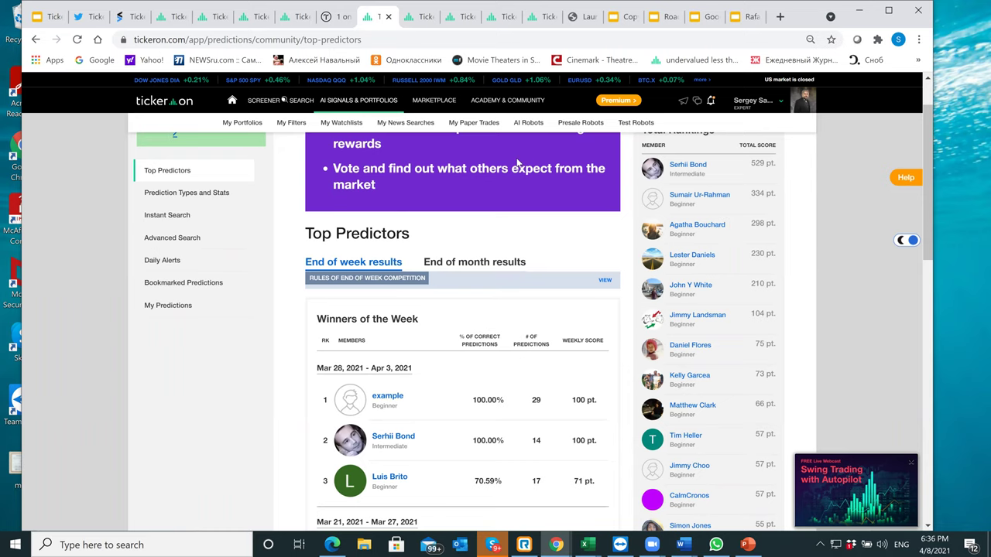
pyautogui.scroll(1, 440, 155)
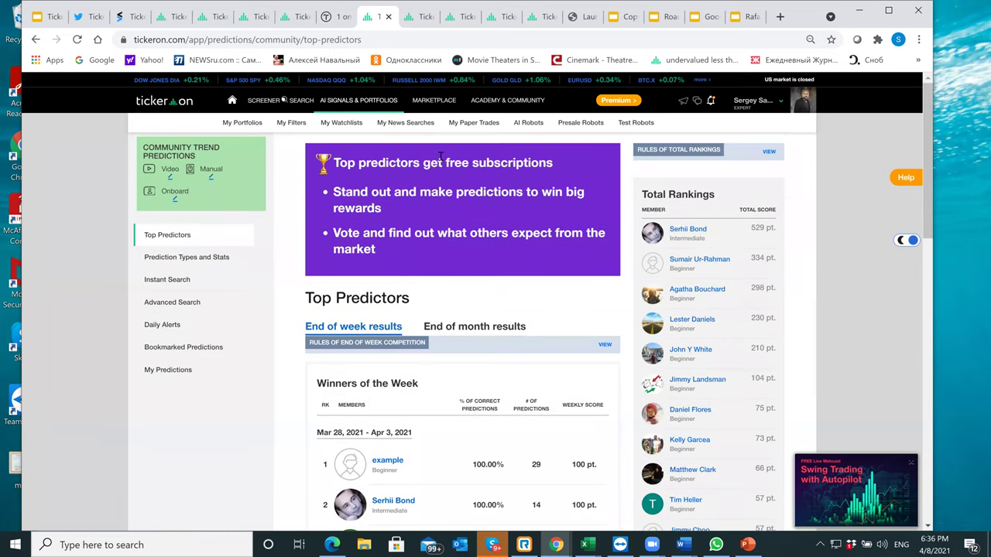
# - Open the Affiliate Program page from the site footer and copy its web address
pyautogui.scroll(-10, 270, 249)
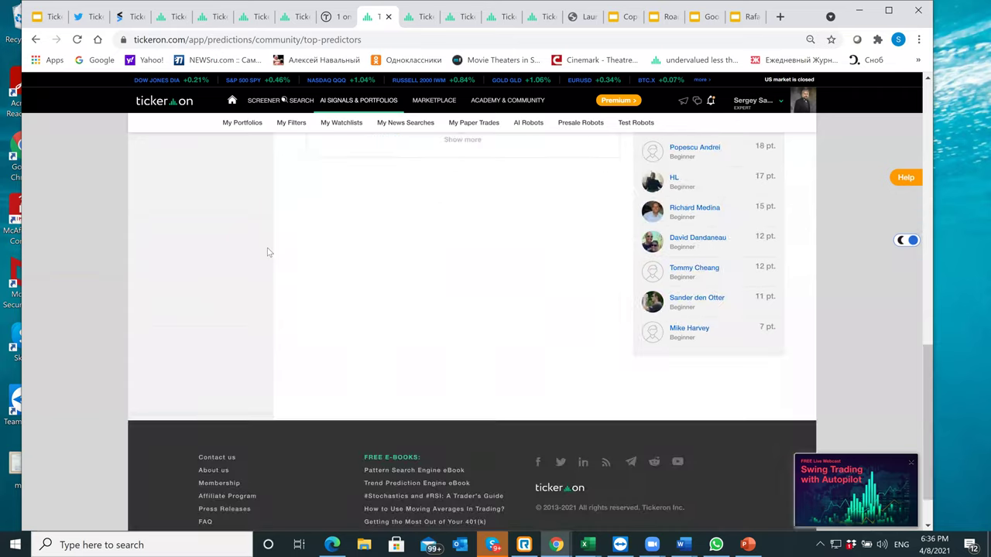
pyautogui.scroll(-1, 268, 251)
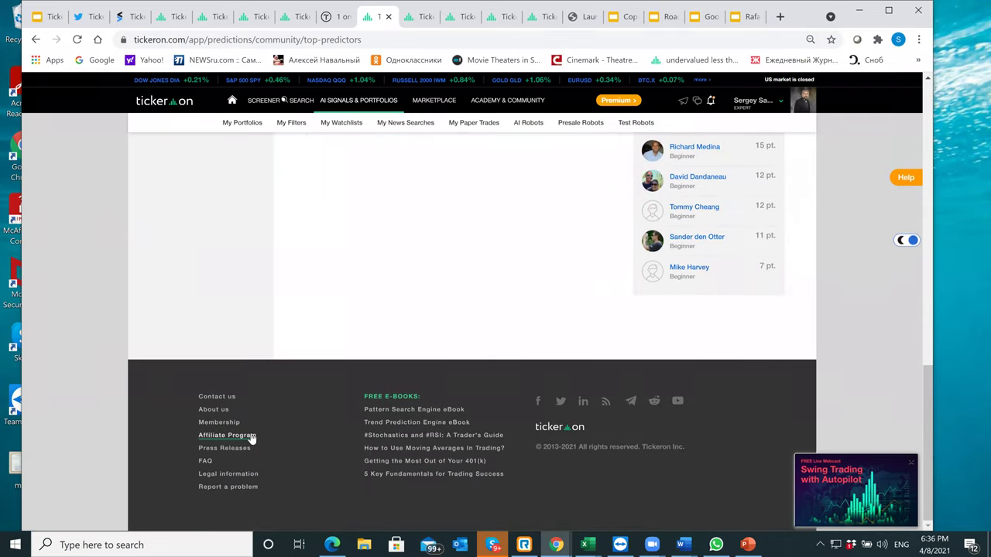
pyautogui.click(253, 439)
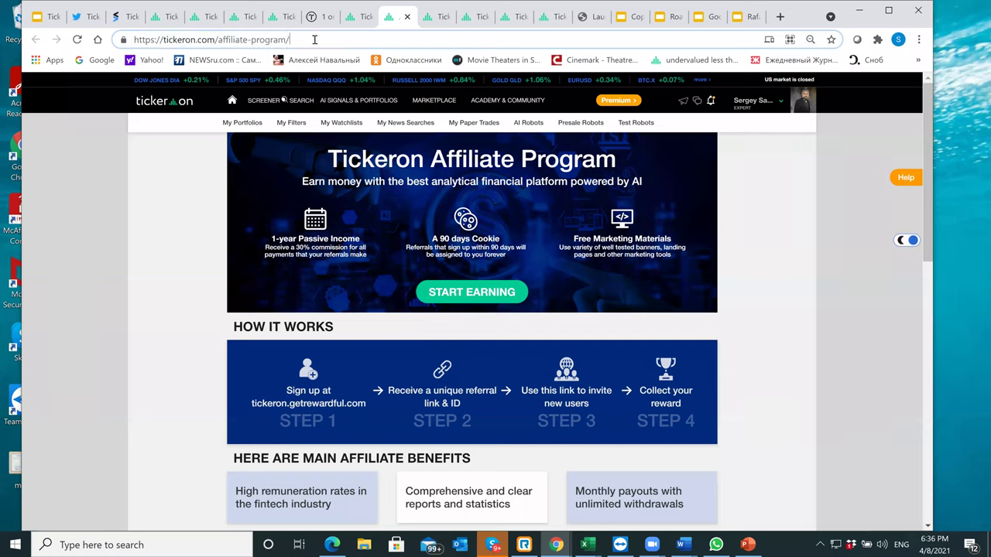
pyautogui.click(257, 41)
pyautogui.rightClick(258, 41)
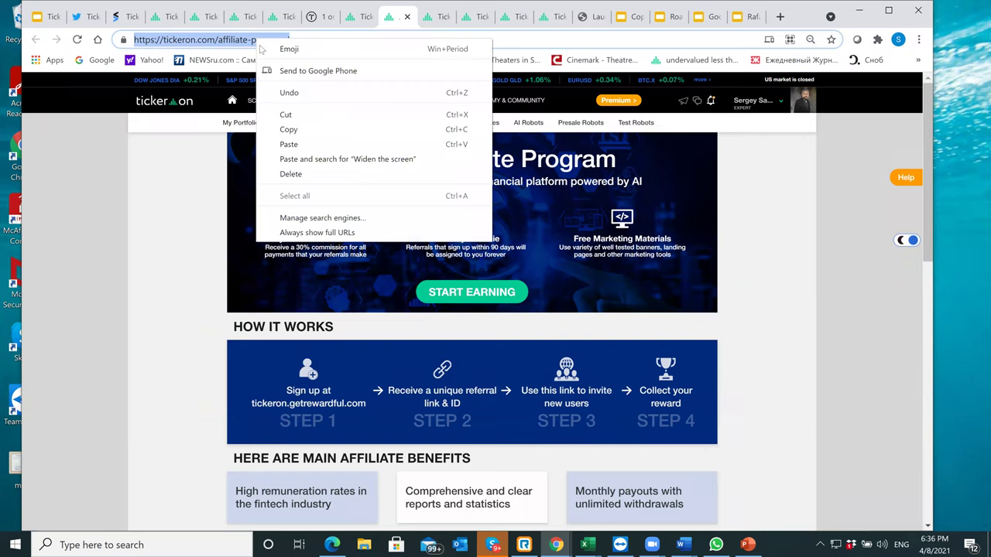
pyautogui.click(298, 131)
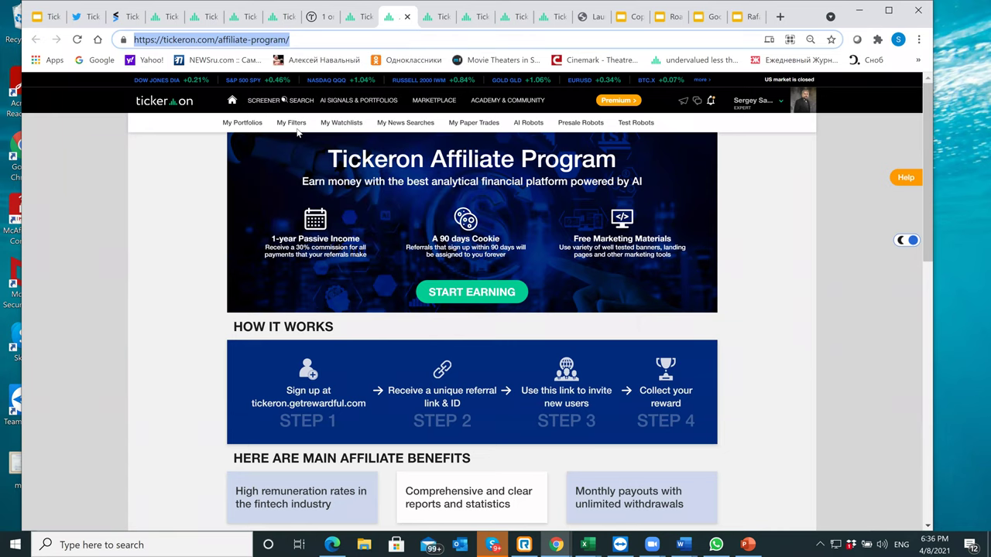